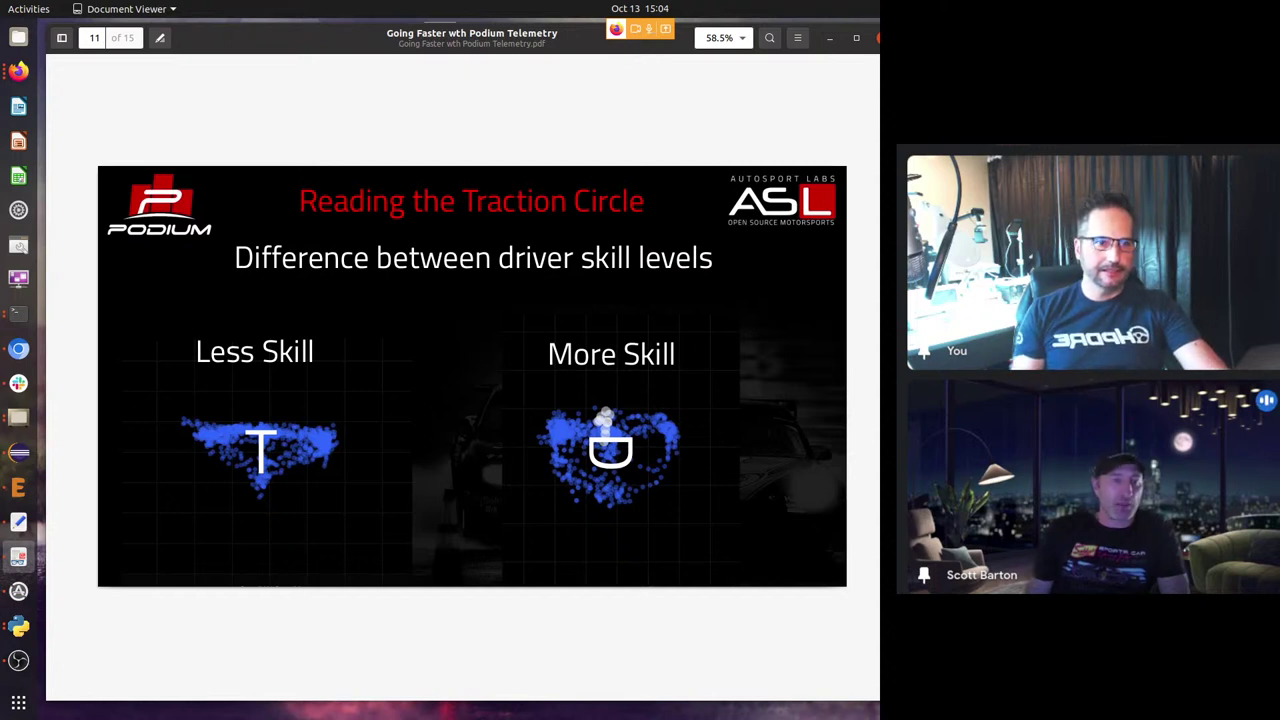
{"action": "key", "text": "alt+Tab"}
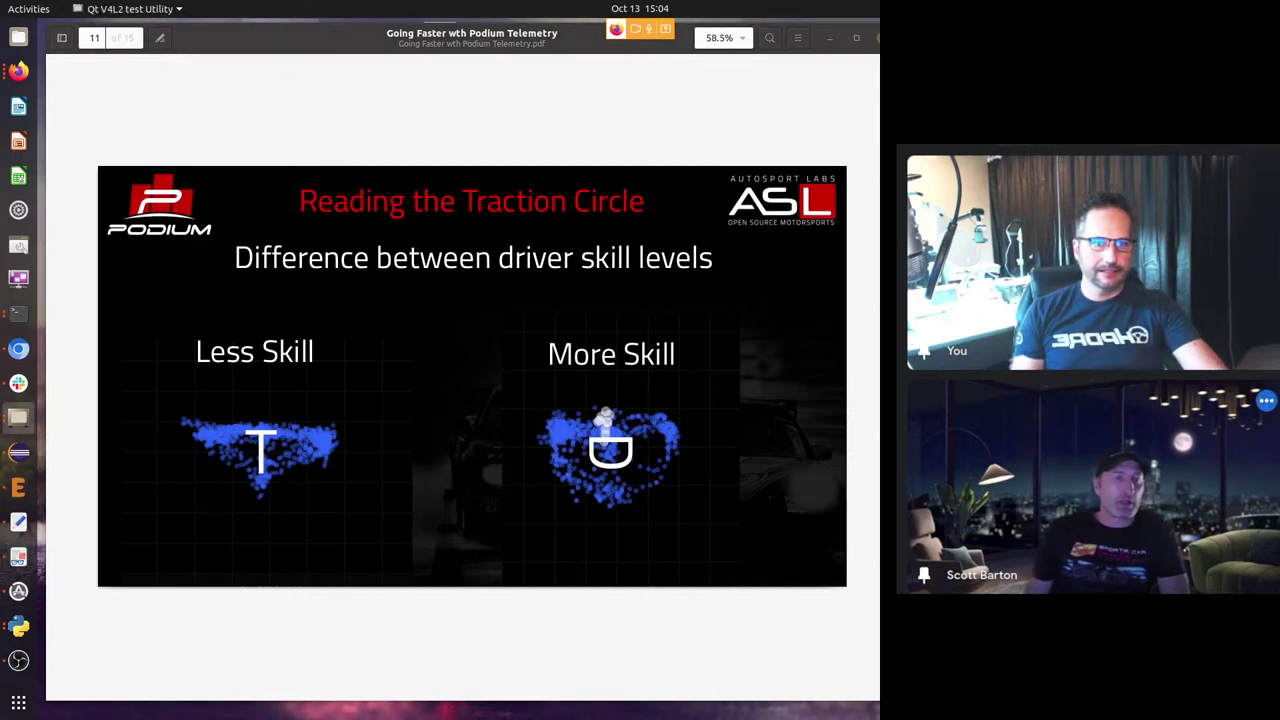
{"action": "key", "text": "alt+Tab"}
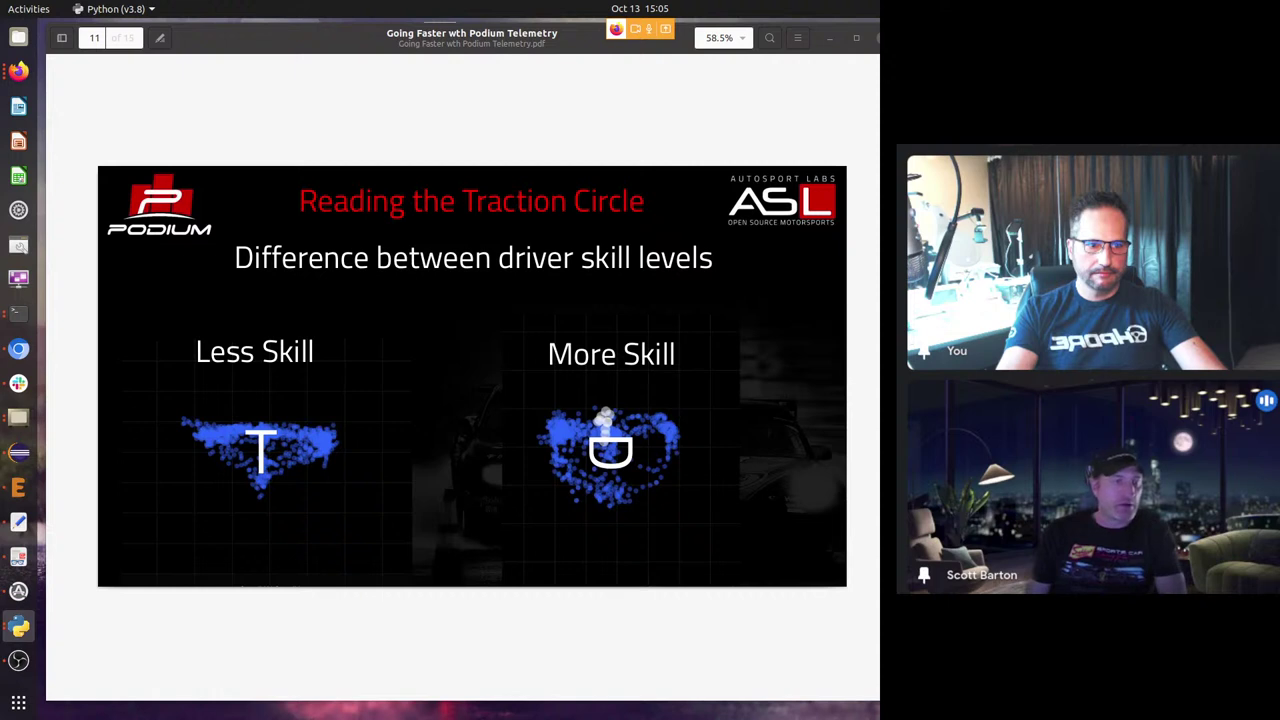
{"action": "left_click", "coordinate": [466, 455]}
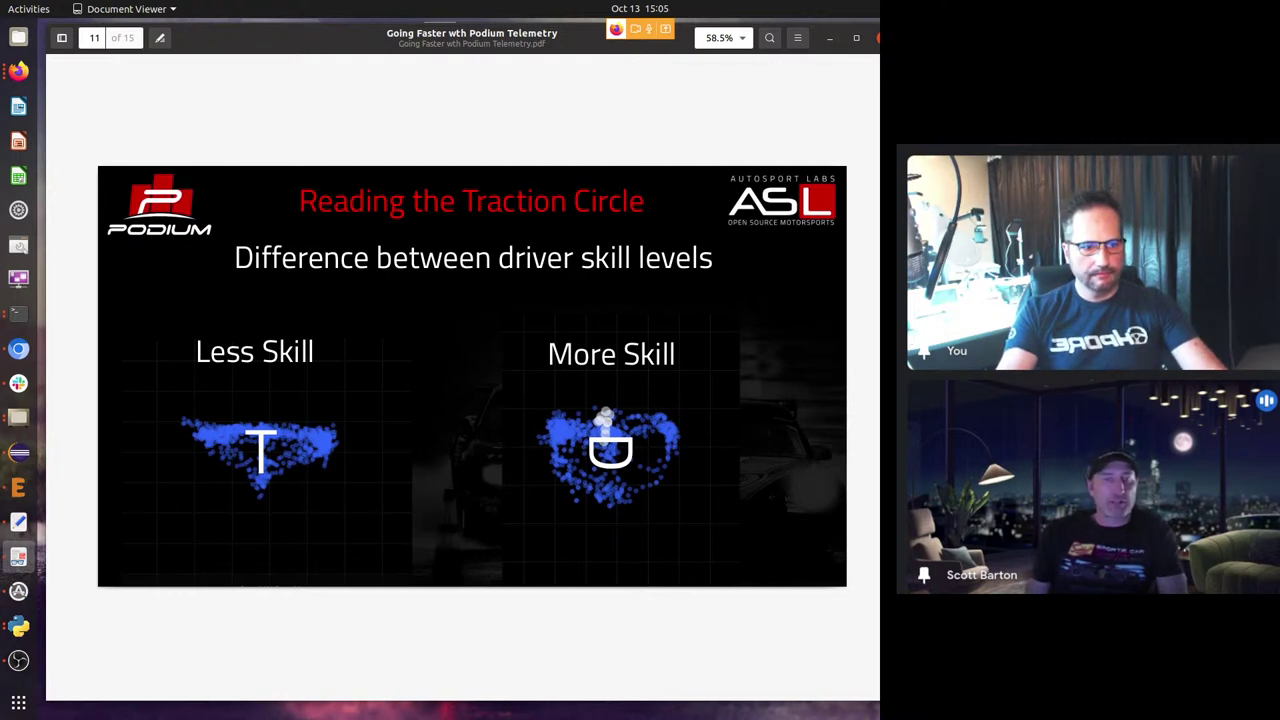
{"action": "key", "text": "alt+Tab"}
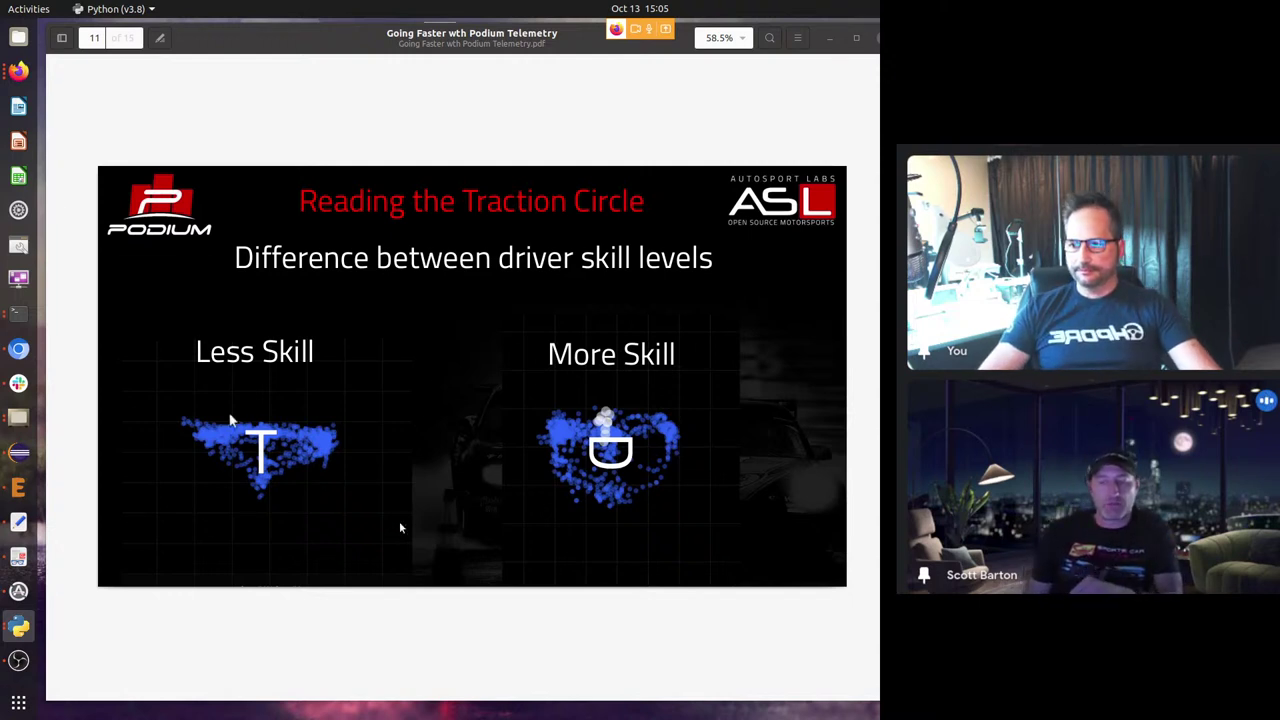
{"action": "left_click", "coordinate": [490, 543]}
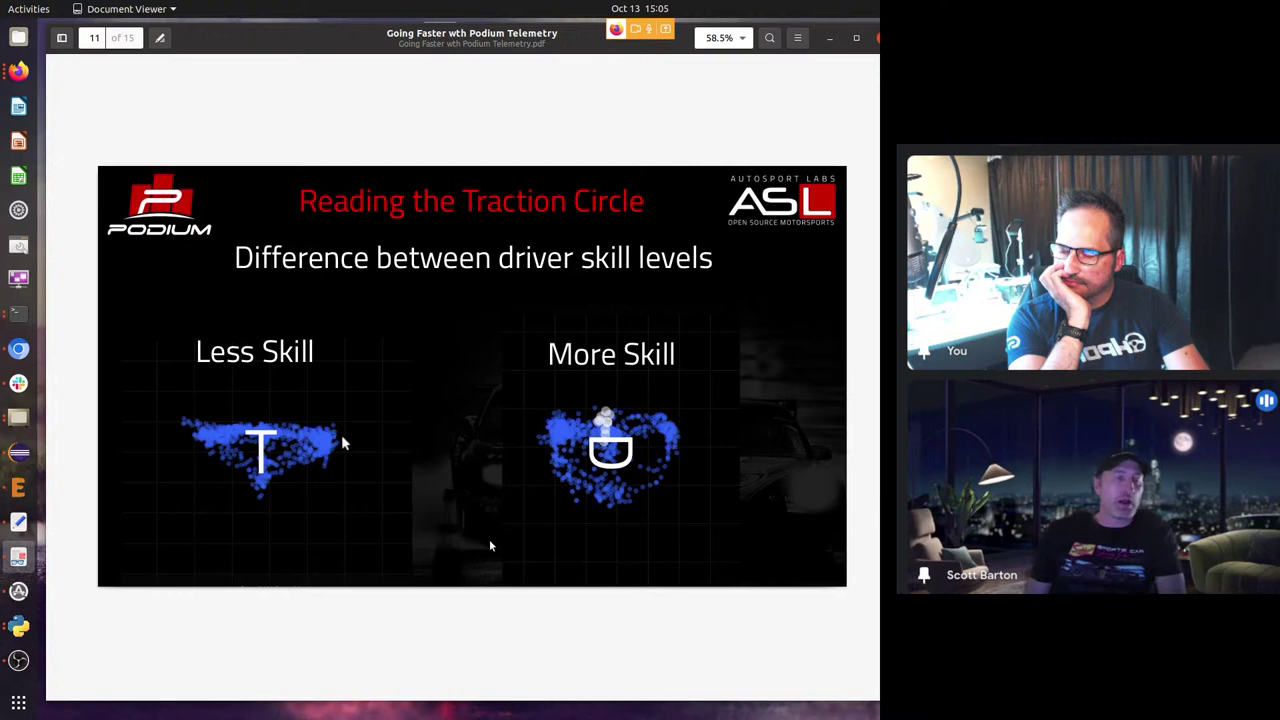
Advance the presentation through the 'Less Skill' slide to the 'More Skill' traction circle slide on page 13.
{"action": "key", "text": "Right"}
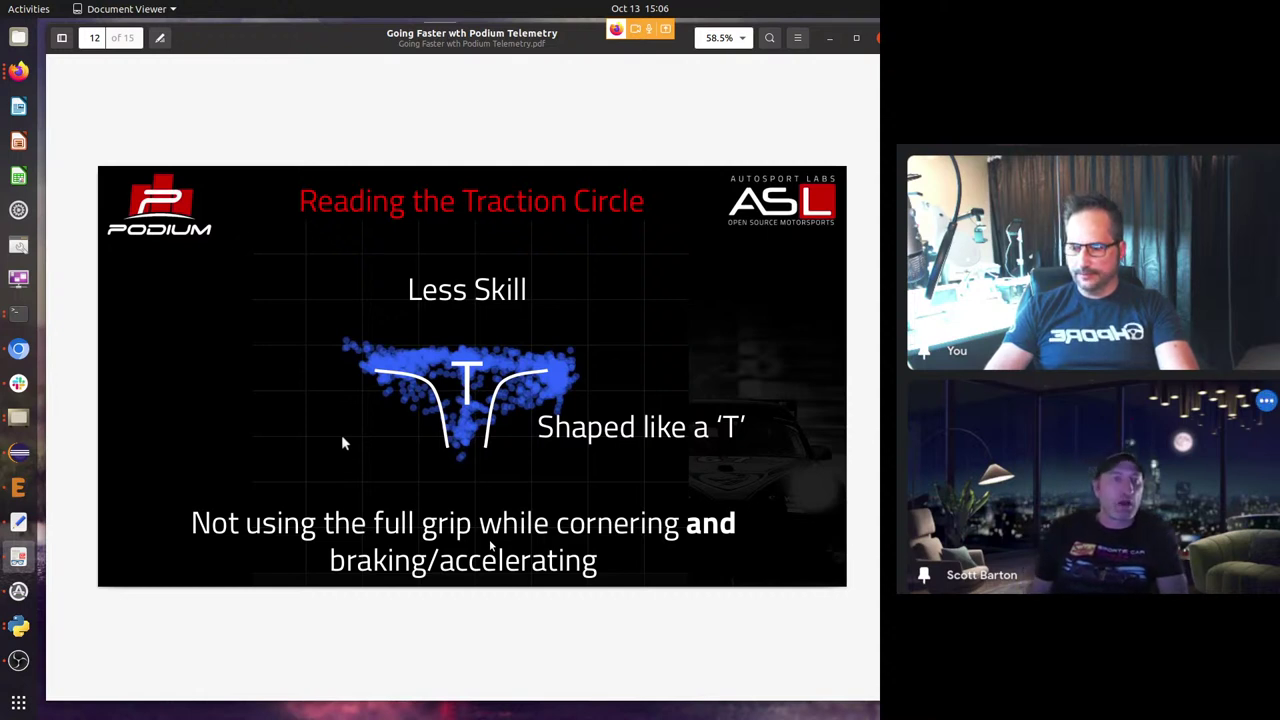
{"action": "key", "text": "Page_Down"}
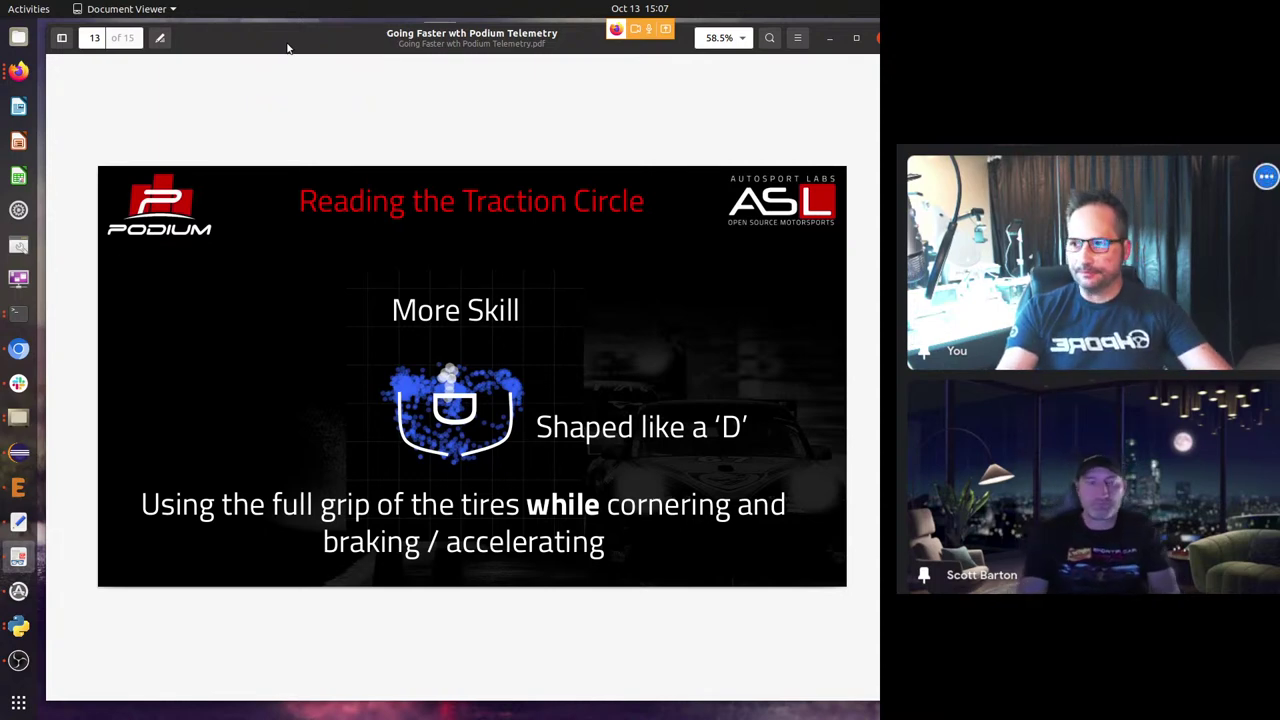
Move the slides off the desktop and arrange the RaceCapture traction circle above the live camera view so both can be seen.
{"action": "left_click_drag", "start_coordinate": [287, 47], "coordinate": [639, 46]}
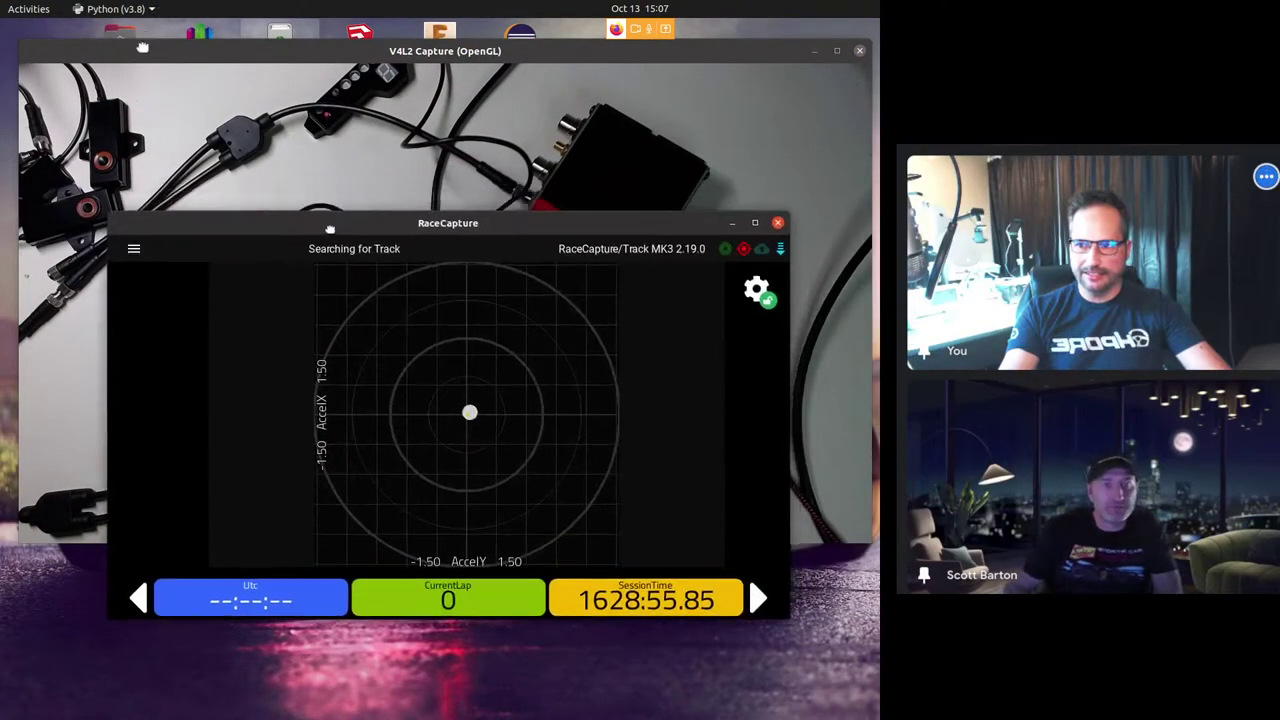
{"action": "left_click_drag", "start_coordinate": [338, 212], "coordinate": [211, 24]}
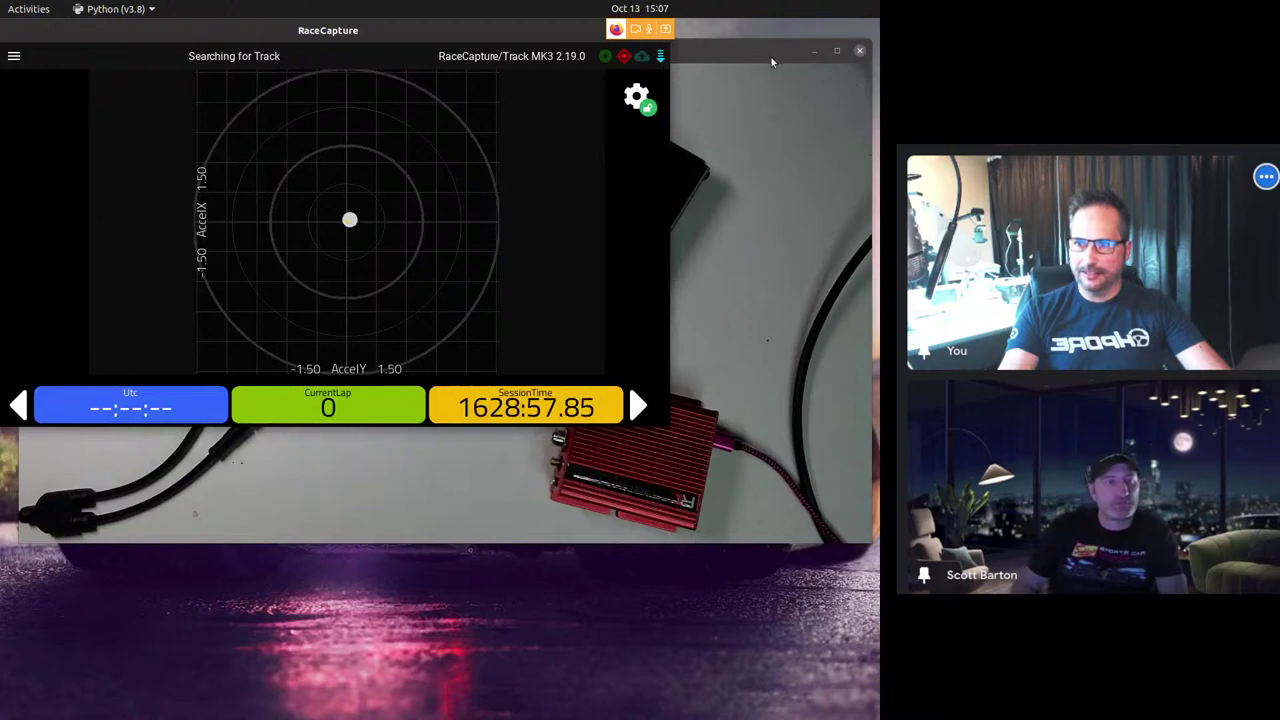
{"action": "left_click_drag", "start_coordinate": [773, 52], "coordinate": [780, 200]}
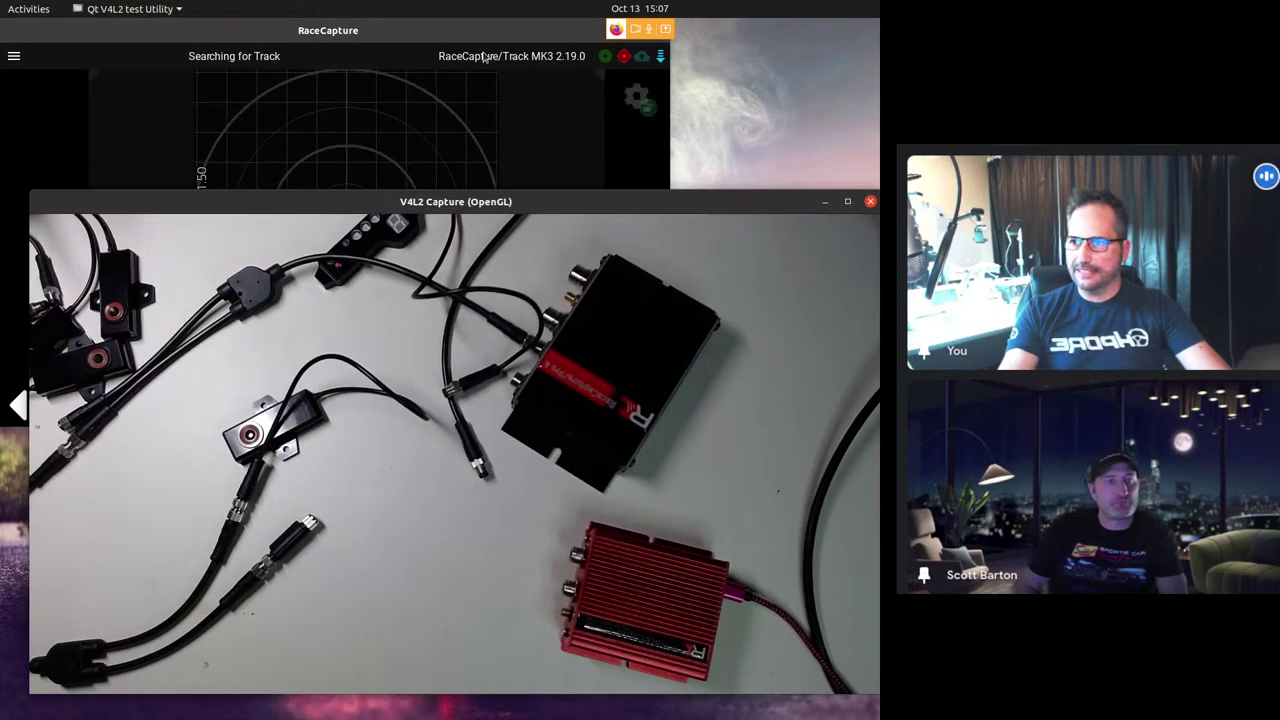
{"action": "left_click", "coordinate": [432, 38]}
{"action": "left_click_drag", "start_coordinate": [432, 38], "coordinate": [477, 50]}
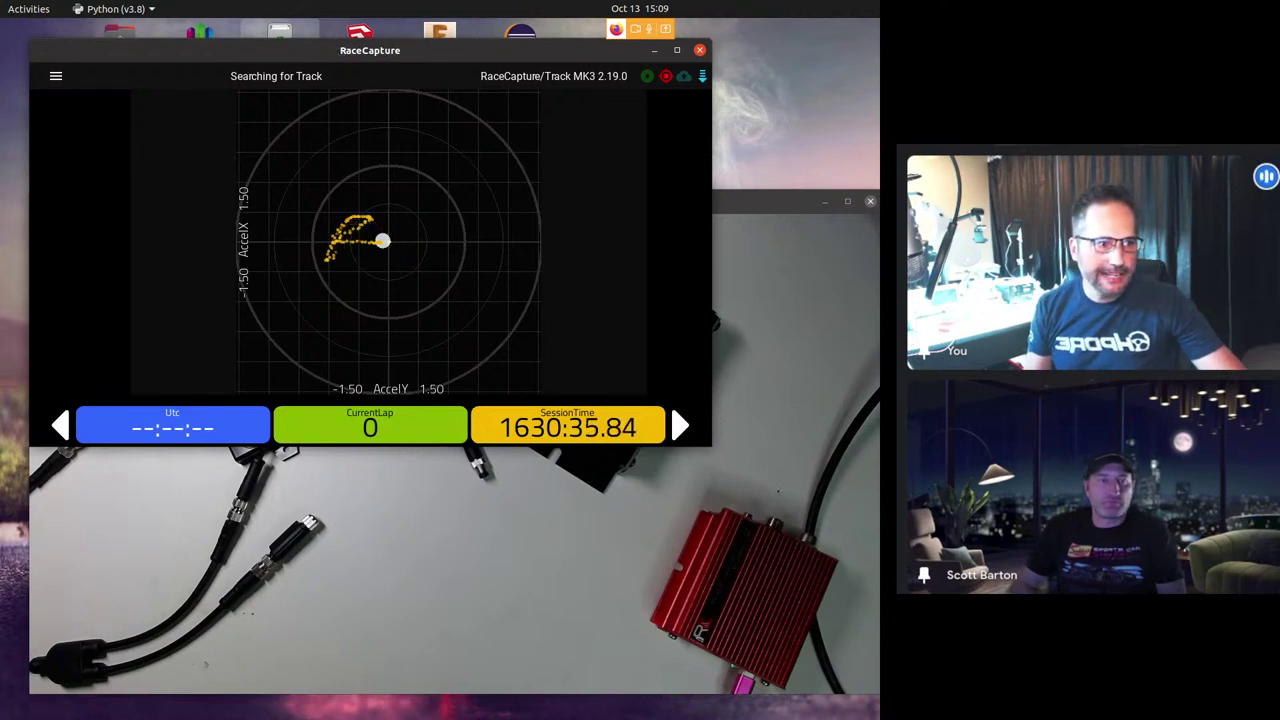
Clear the desktop by moving the RaceCapture and V4L2 Capture windows off the shared area.
{"action": "key", "text": "alt+Tab"}
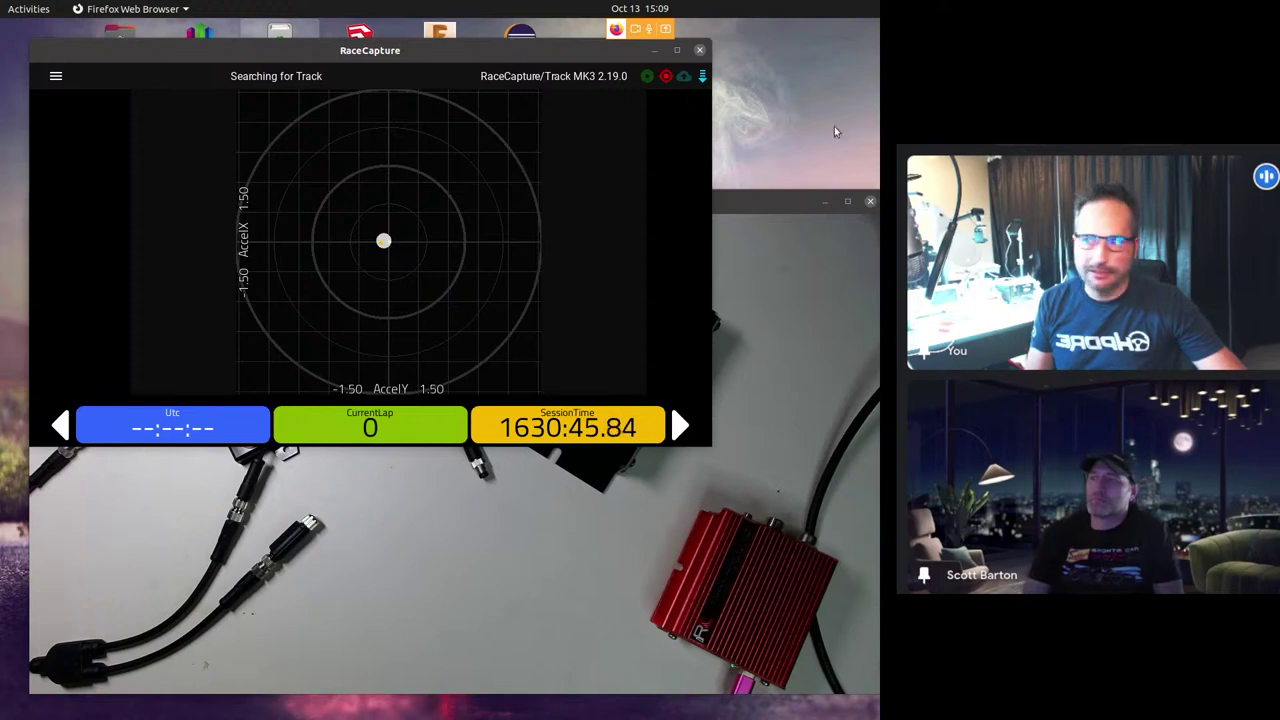
{"action": "left_click_drag", "start_coordinate": [620, 50], "coordinate": [879, 110]}
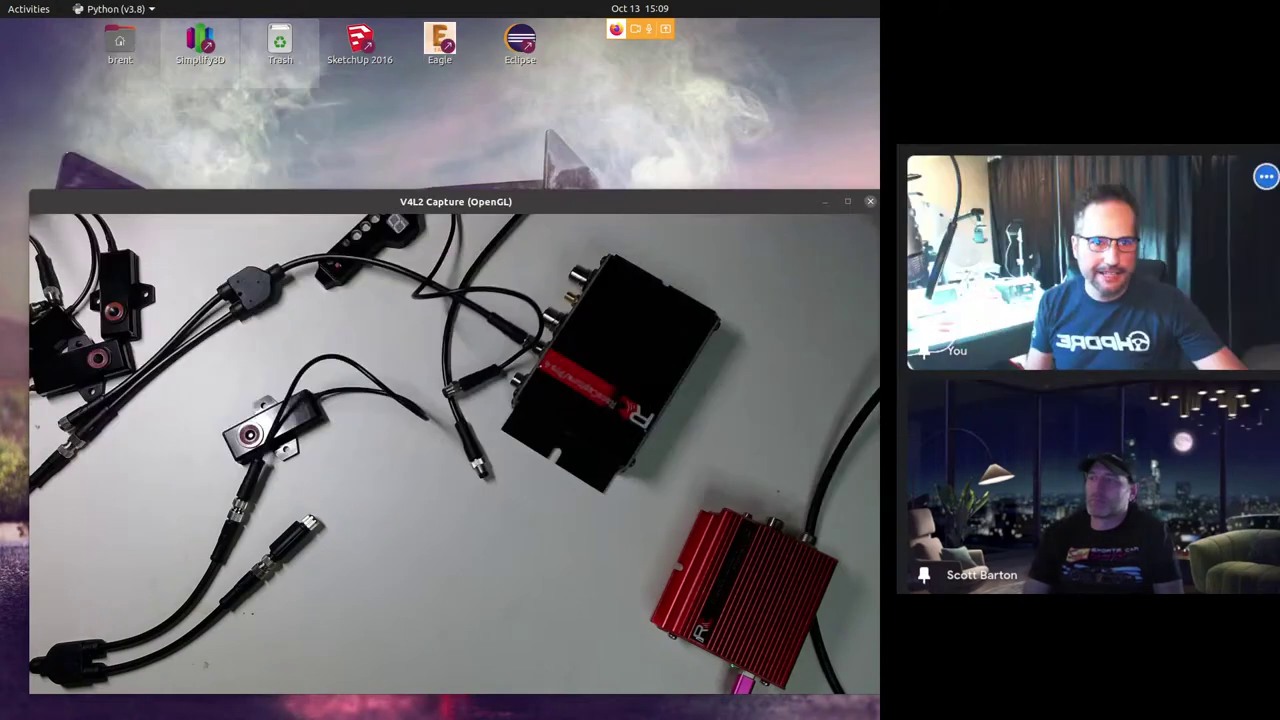
{"action": "left_click_drag", "start_coordinate": [190, 207], "coordinate": [879, 210]}
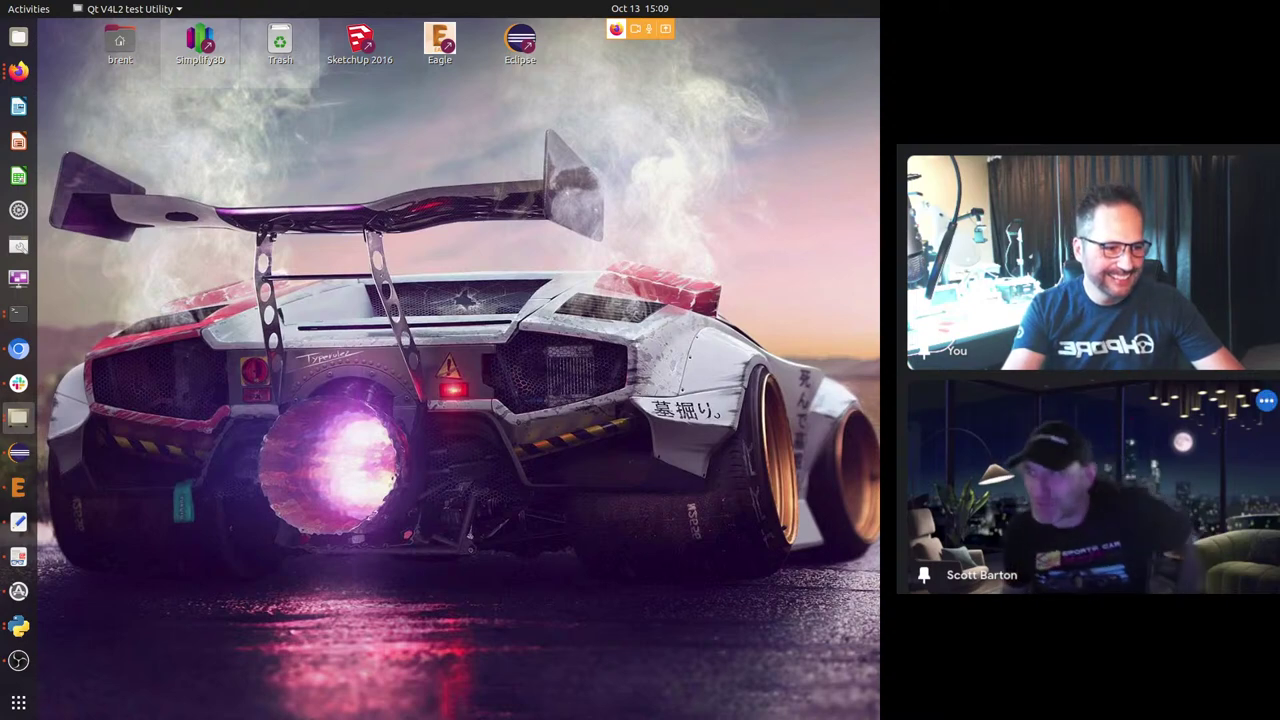
Switch to the Podium app and enlarge its window to fill the shared desktop area.
{"action": "key", "text": "alt+Tab"}
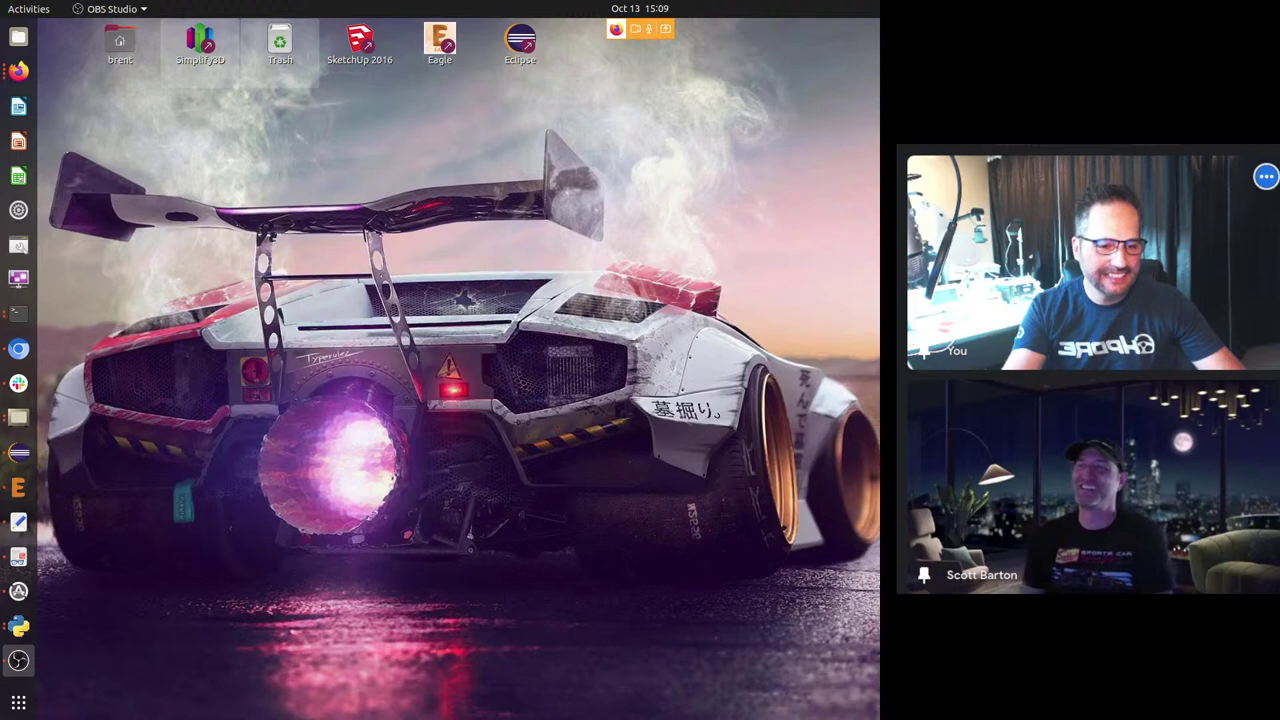
{"action": "key", "text": "alt+Tab"}
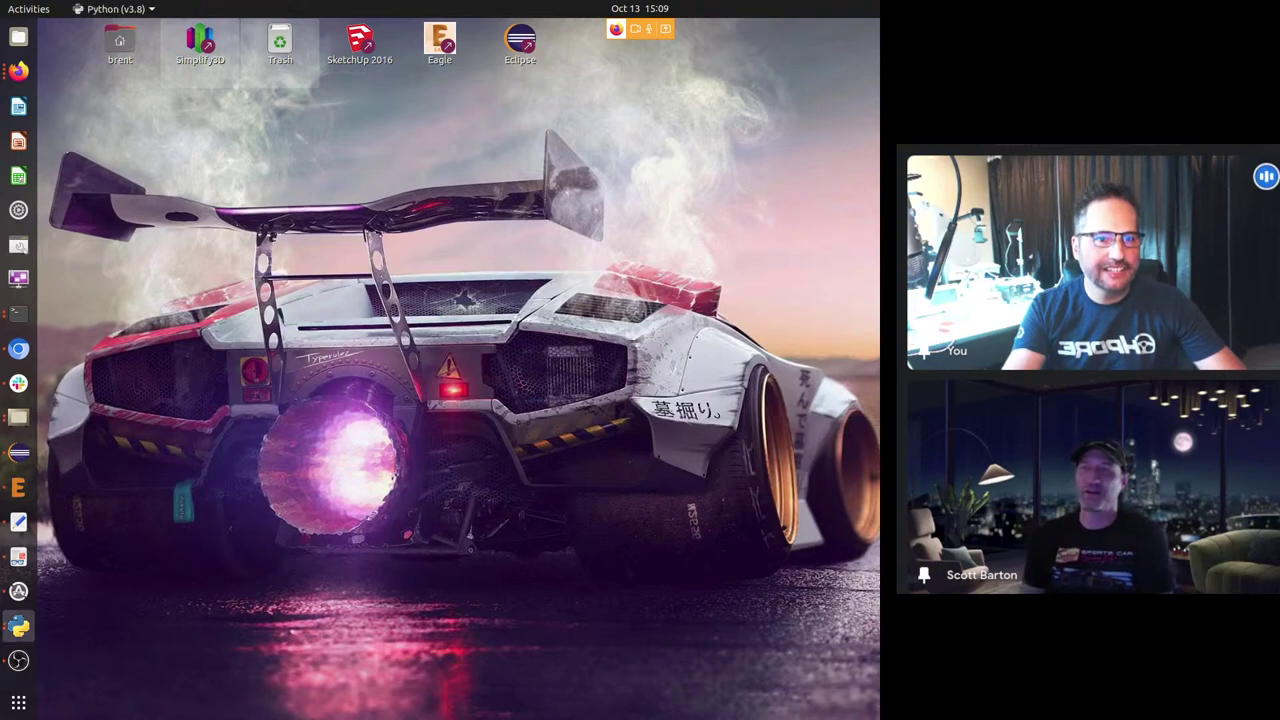
{"action": "key", "text": "alt+Tab"}
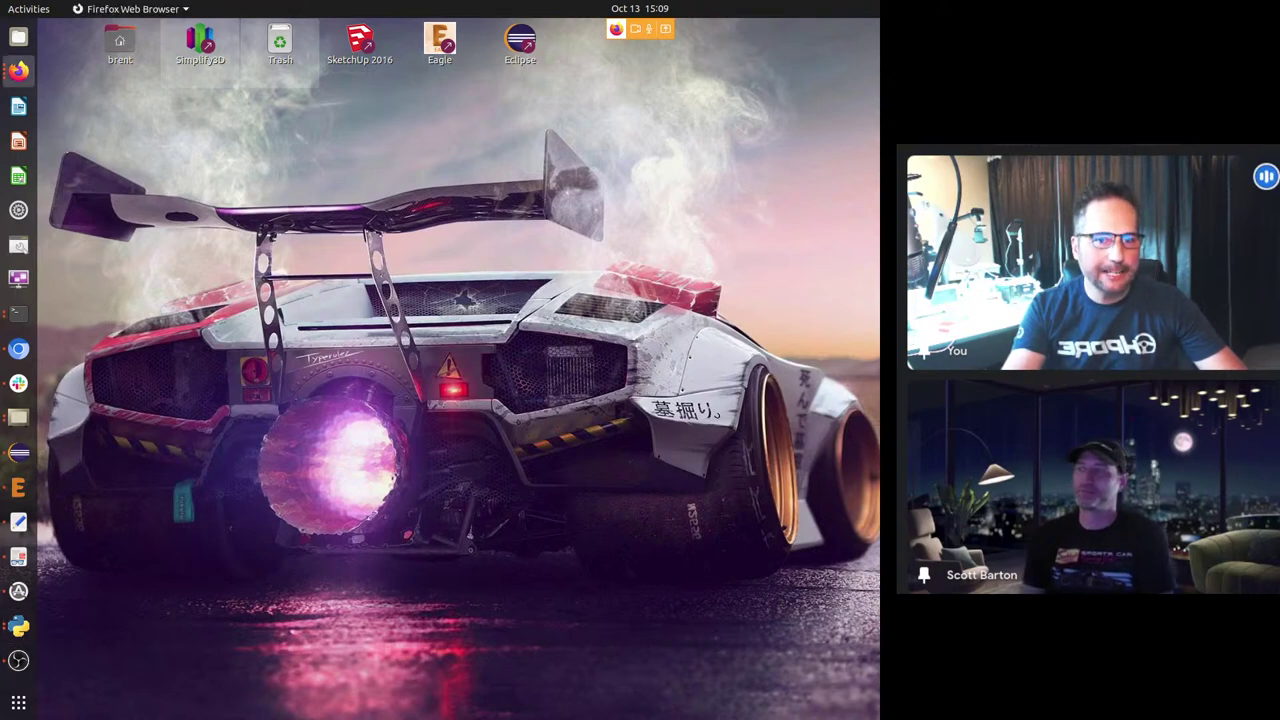
{"action": "key", "text": "alt+Tab"}
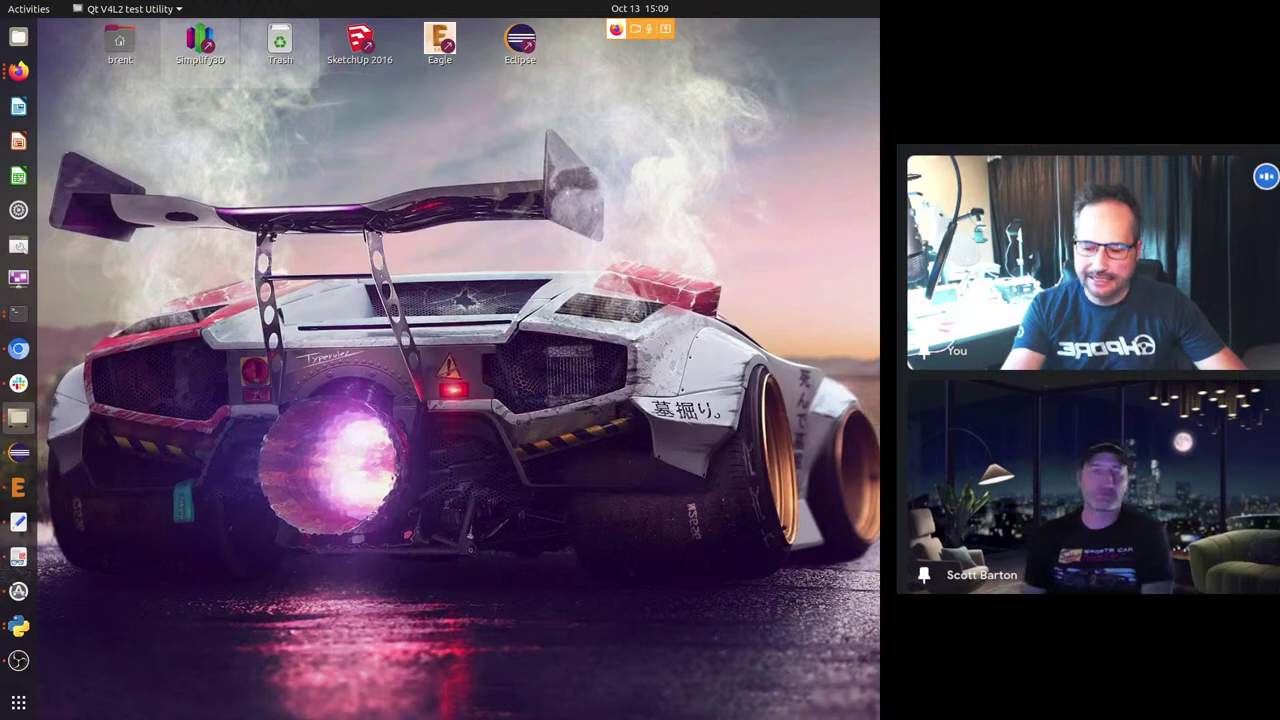
{"action": "key", "text": "alt+Tab"}
{"action": "key", "text": "alt+Tab"}
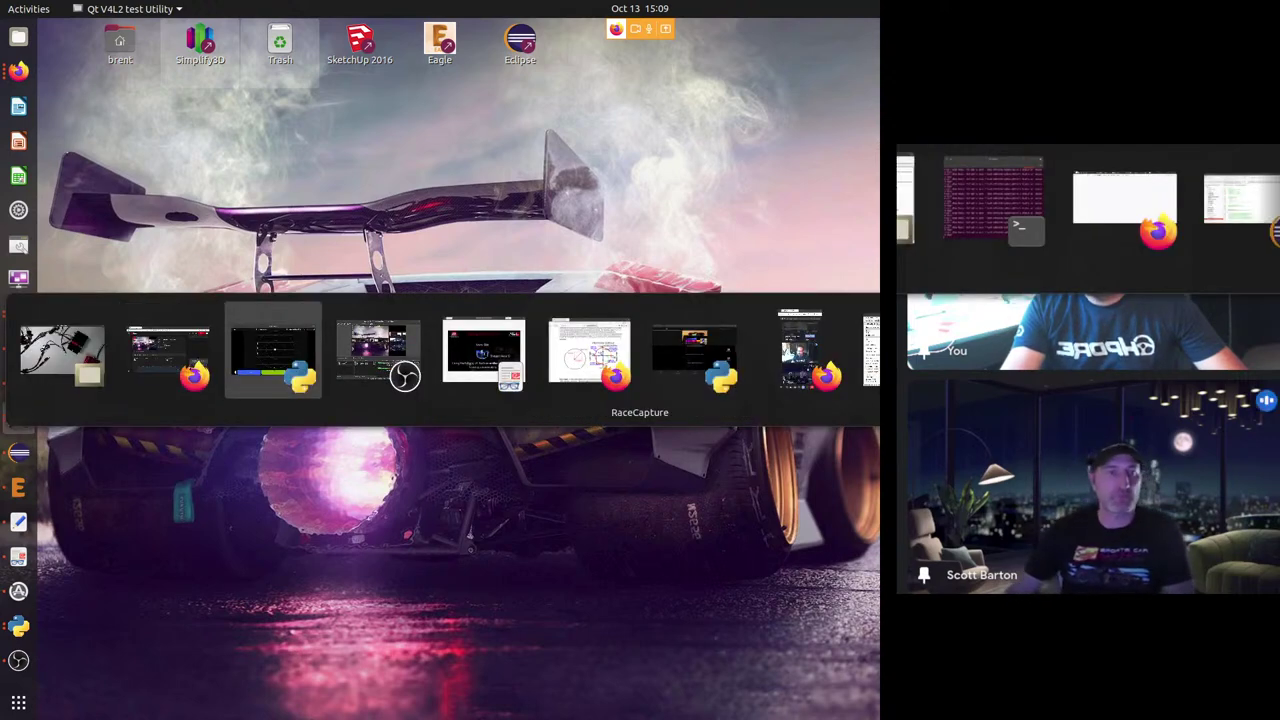
{"action": "key", "text": "alt+Tab"}
{"action": "key", "text": "alt+Tab"}
{"action": "key", "text": "alt+Tab"}
{"action": "key", "text": "alt+Tab"}
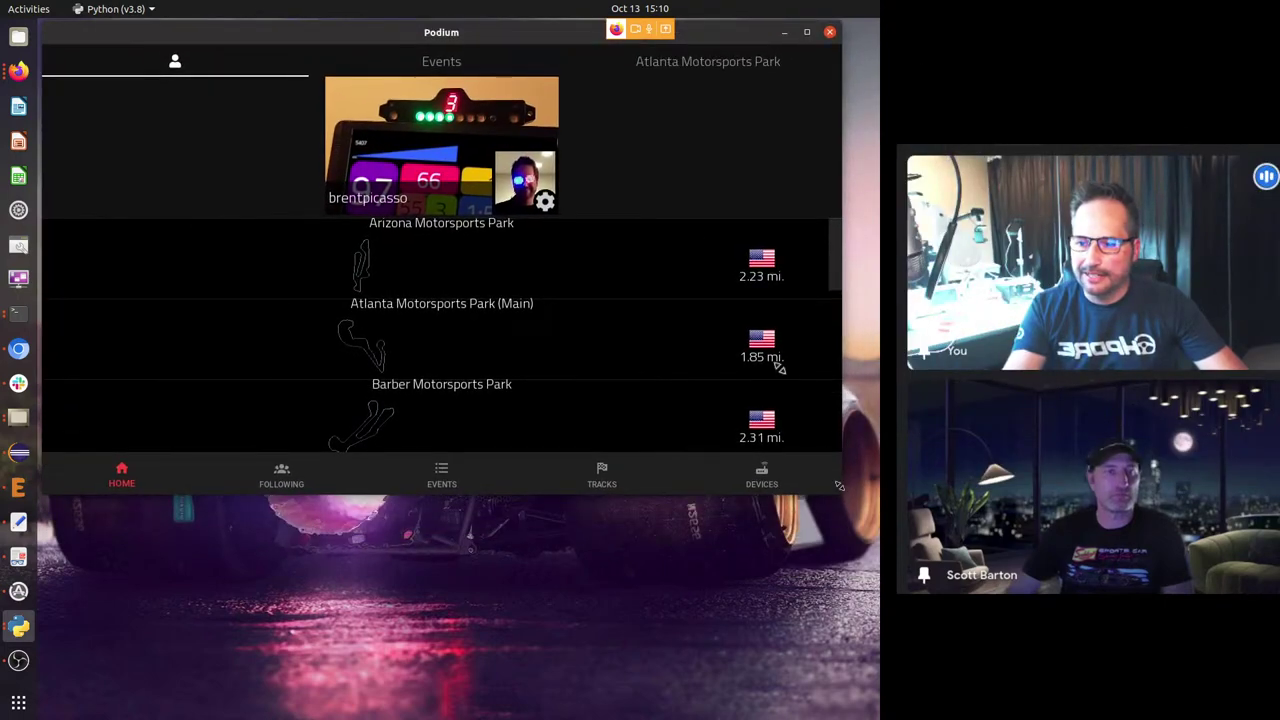
{"action": "left_click_drag", "start_coordinate": [839, 485], "coordinate": [899, 707]}
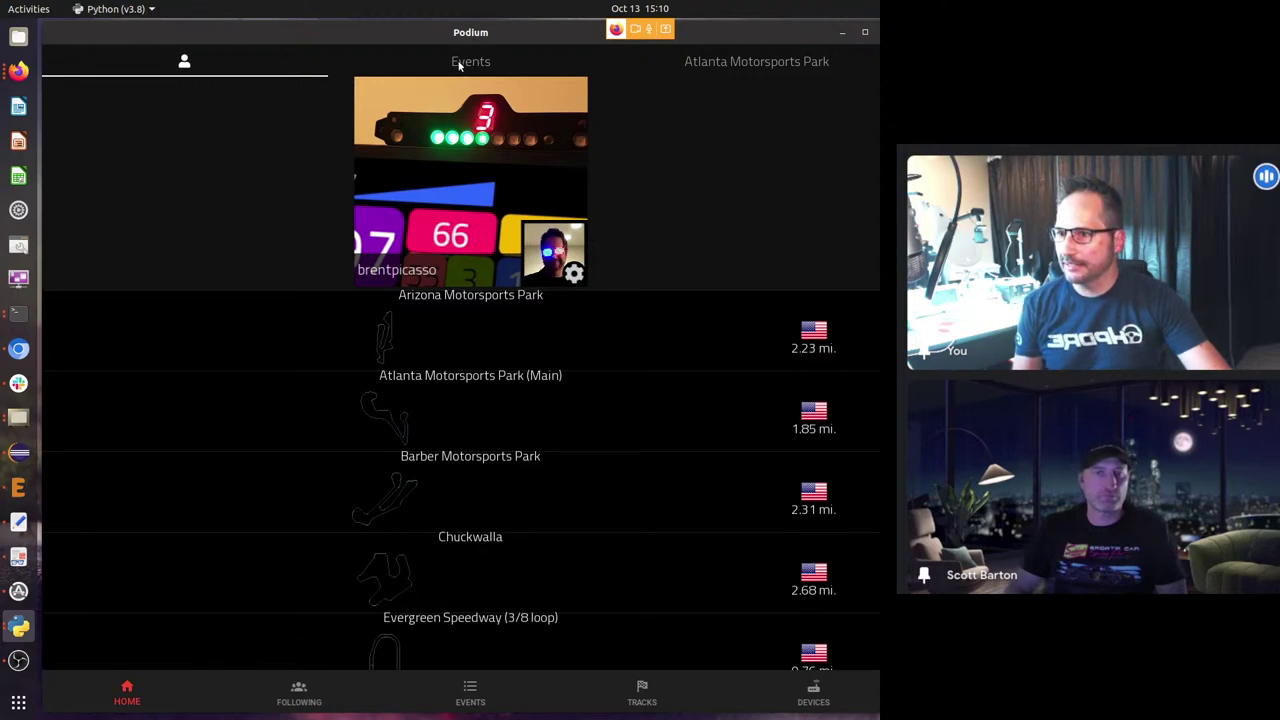
Open the track events view, search for "virginia" and select Virginia International Raceway (Full Course).
{"action": "left_click", "coordinate": [623, 64]}
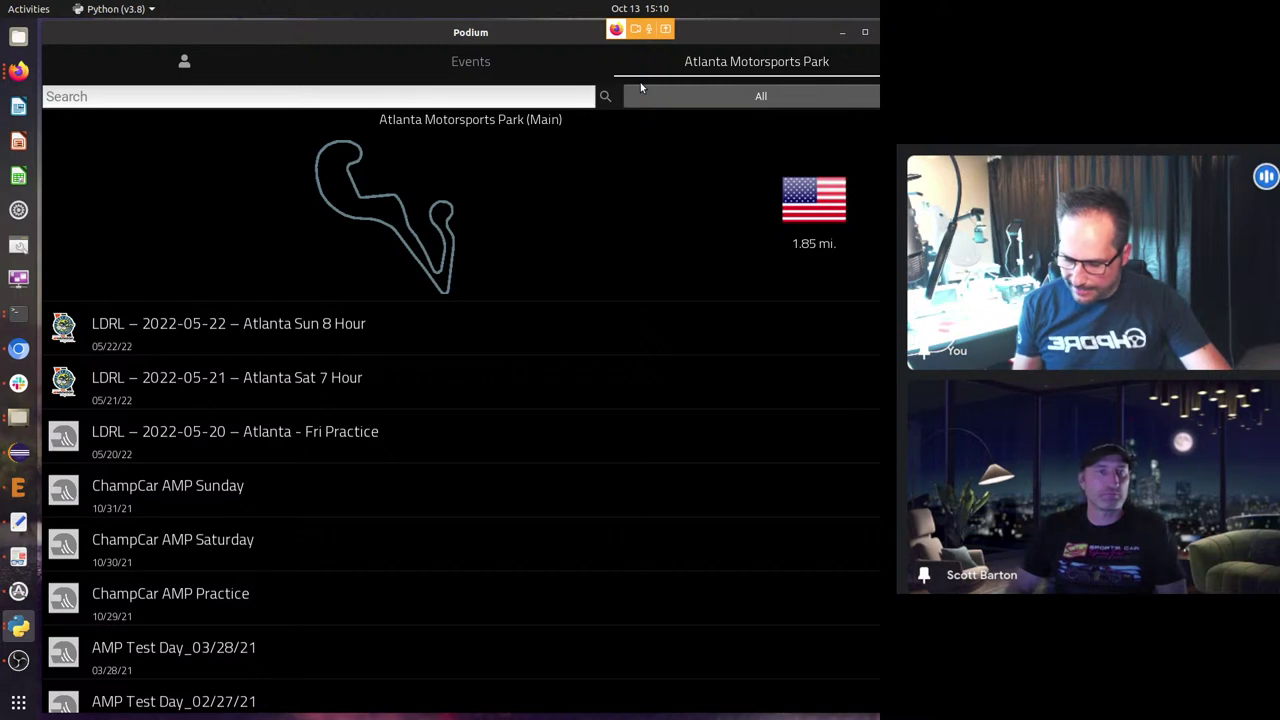
{"action": "left_click", "coordinate": [328, 96]}
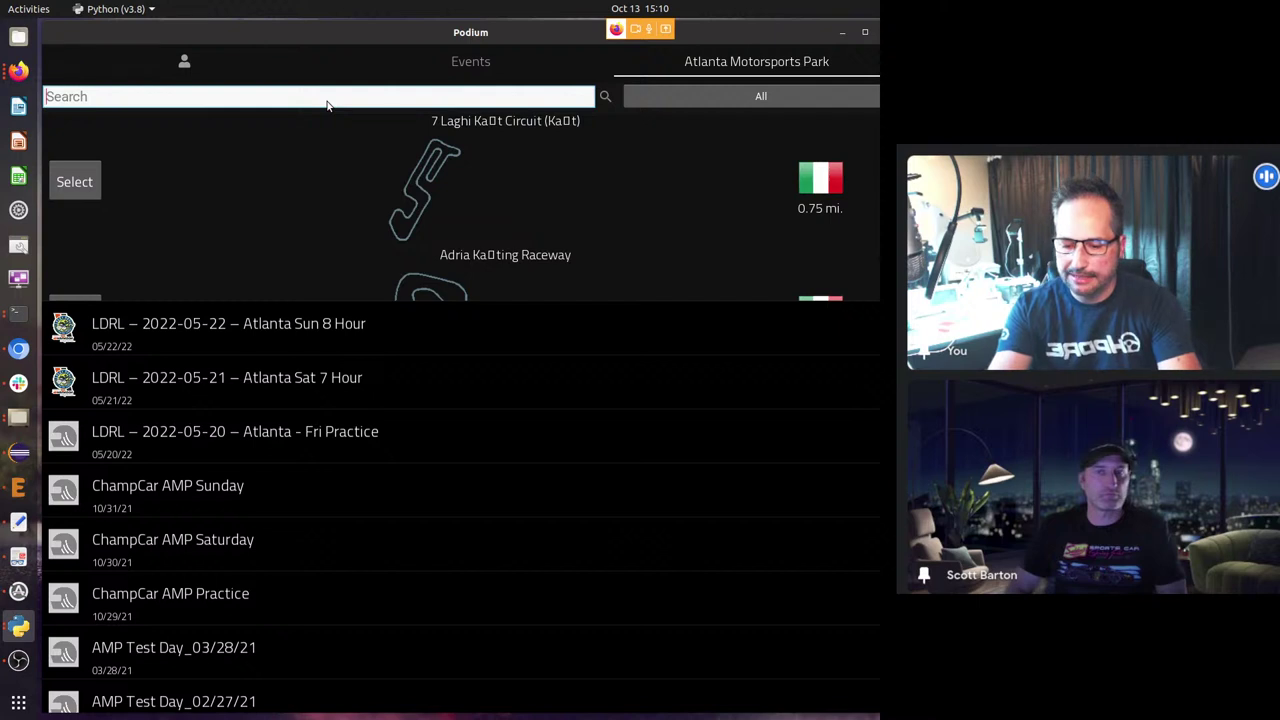
{"action": "type", "text": "virginia"}
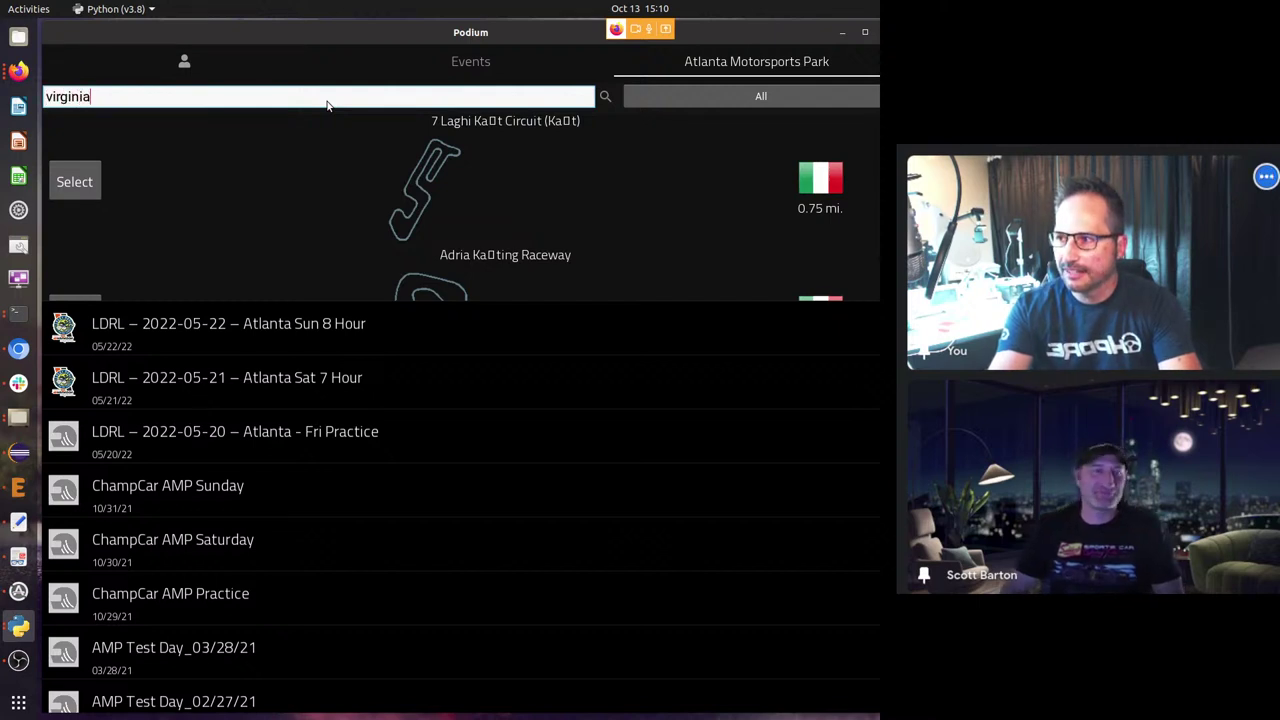
{"action": "key", "text": "Return"}
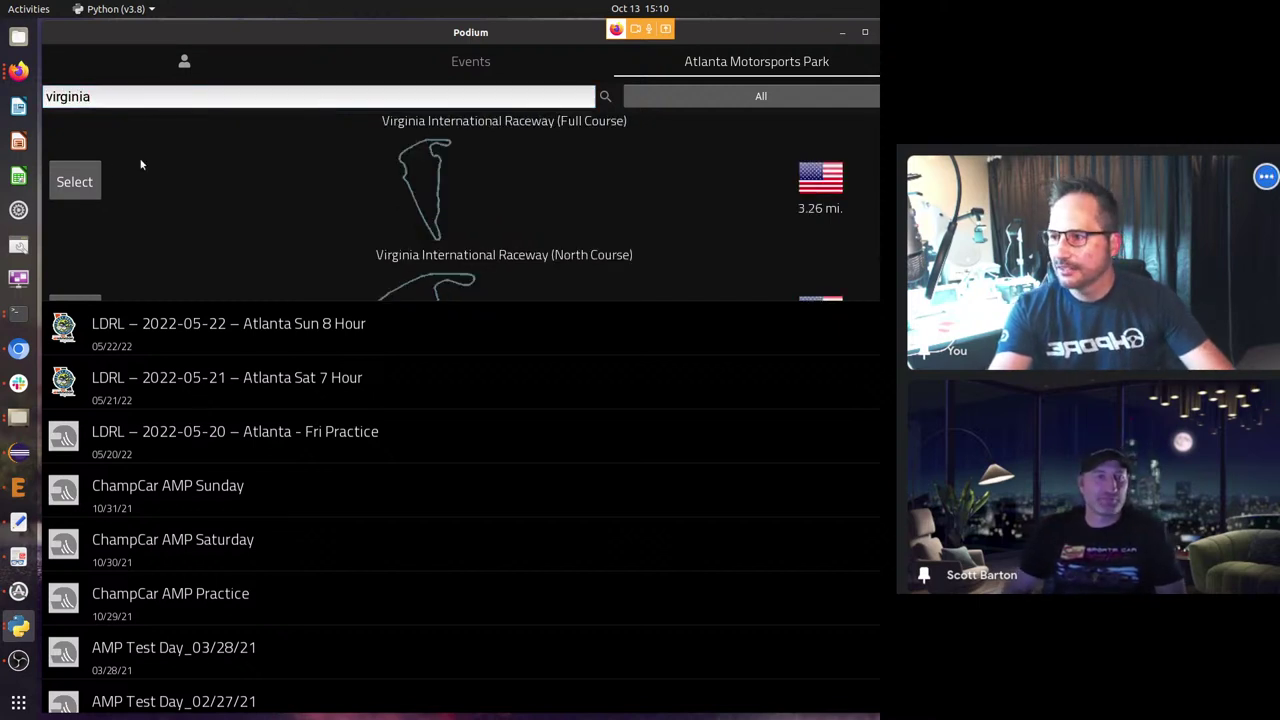
{"action": "left_click", "coordinate": [75, 184]}
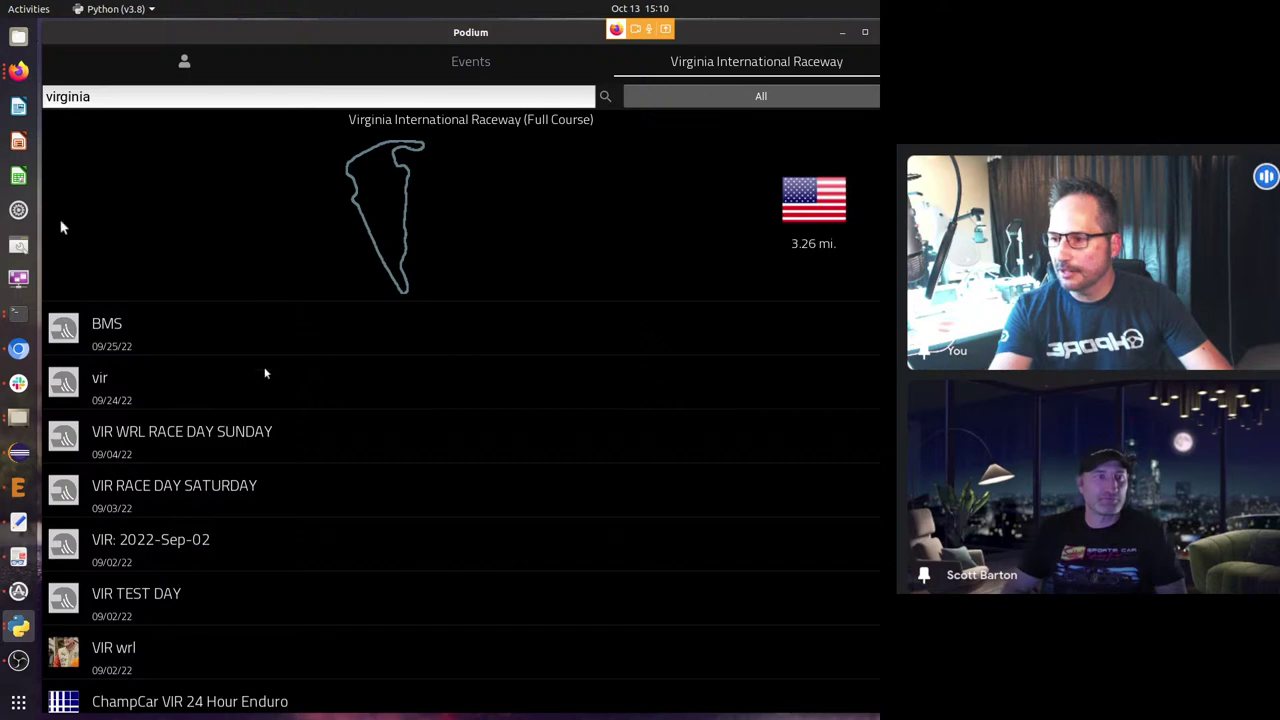
Load the older Virginia International Raceway events twice and look through the entries from 2013 to 2016.
{"action": "scroll", "coordinate": [296, 414], "scroll_direction": "down", "scroll_amount": 15}
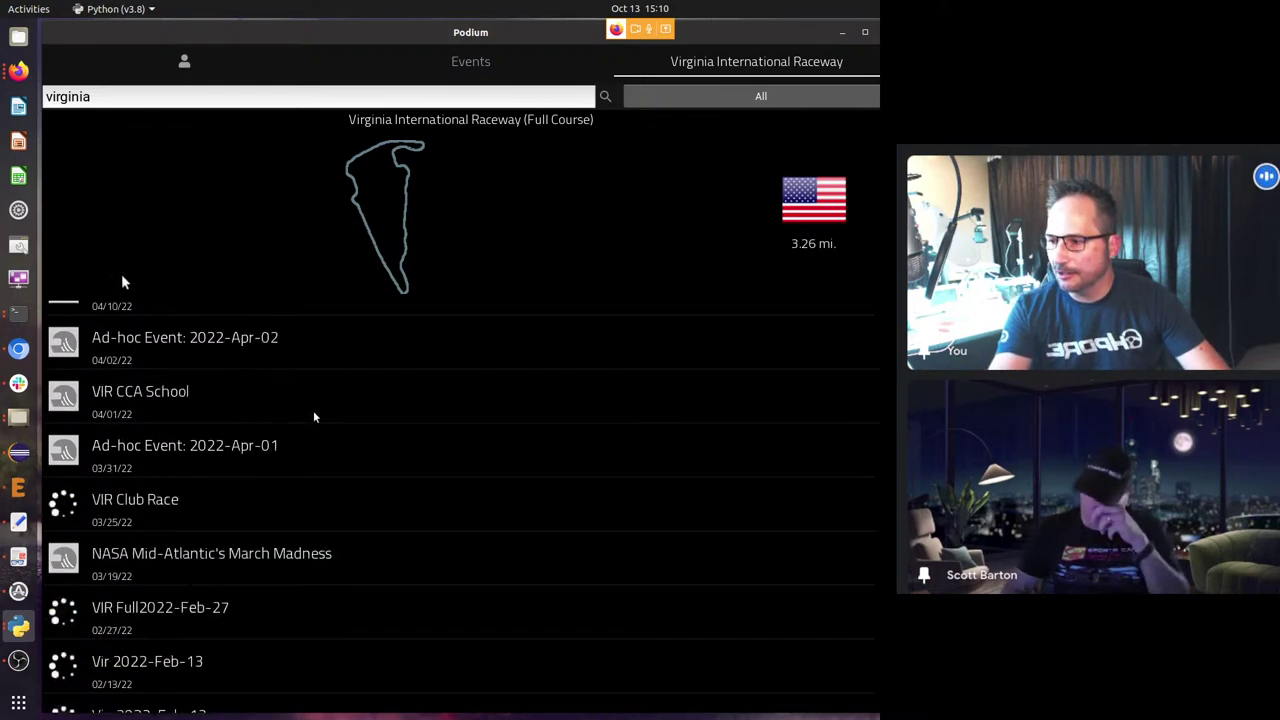
{"action": "scroll", "coordinate": [313, 417], "scroll_direction": "down", "scroll_amount": 20}
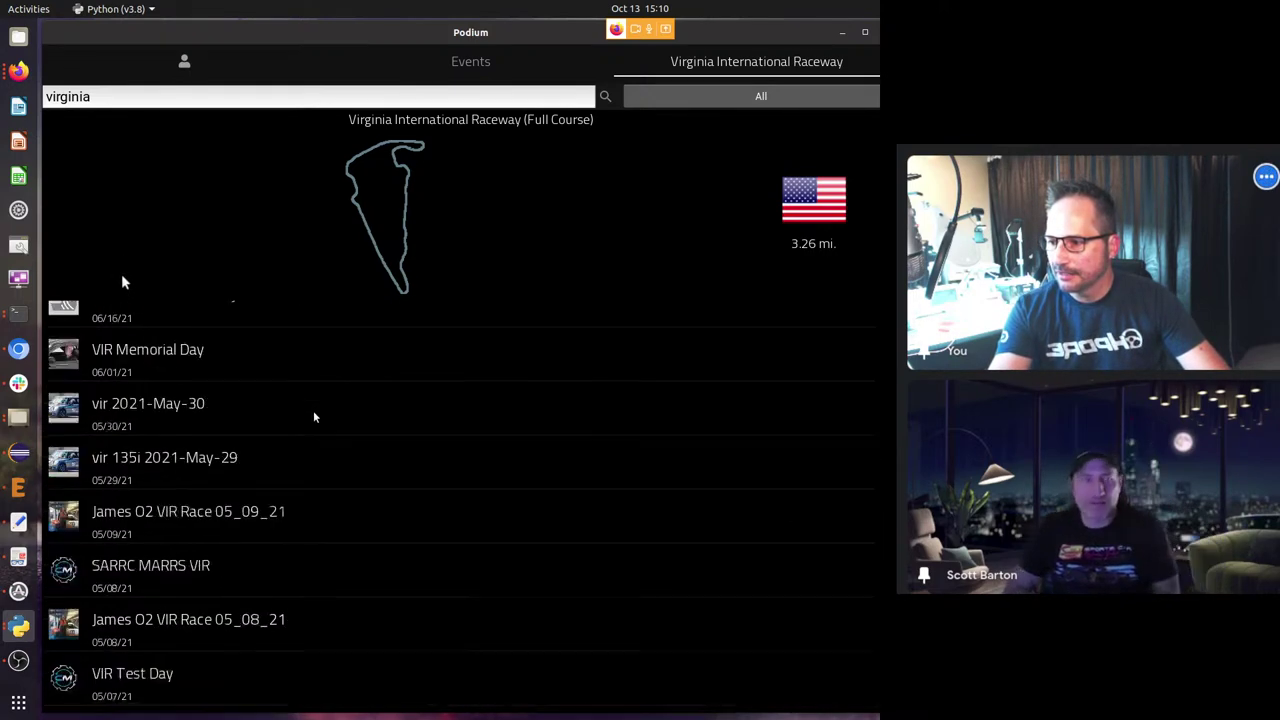
{"action": "scroll", "coordinate": [313, 417], "scroll_direction": "down", "scroll_amount": 20}
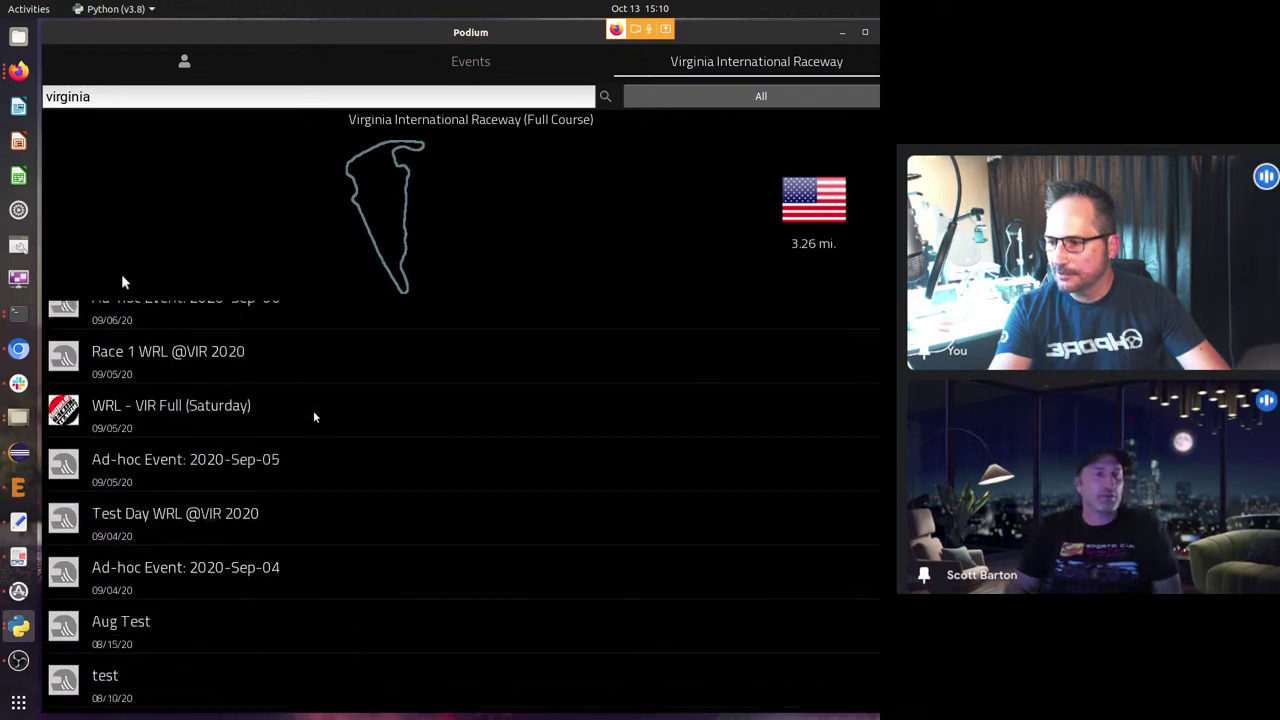
{"action": "scroll", "coordinate": [313, 417], "scroll_direction": "down", "scroll_amount": 2}
{"action": "left_click", "coordinate": [470, 686]}
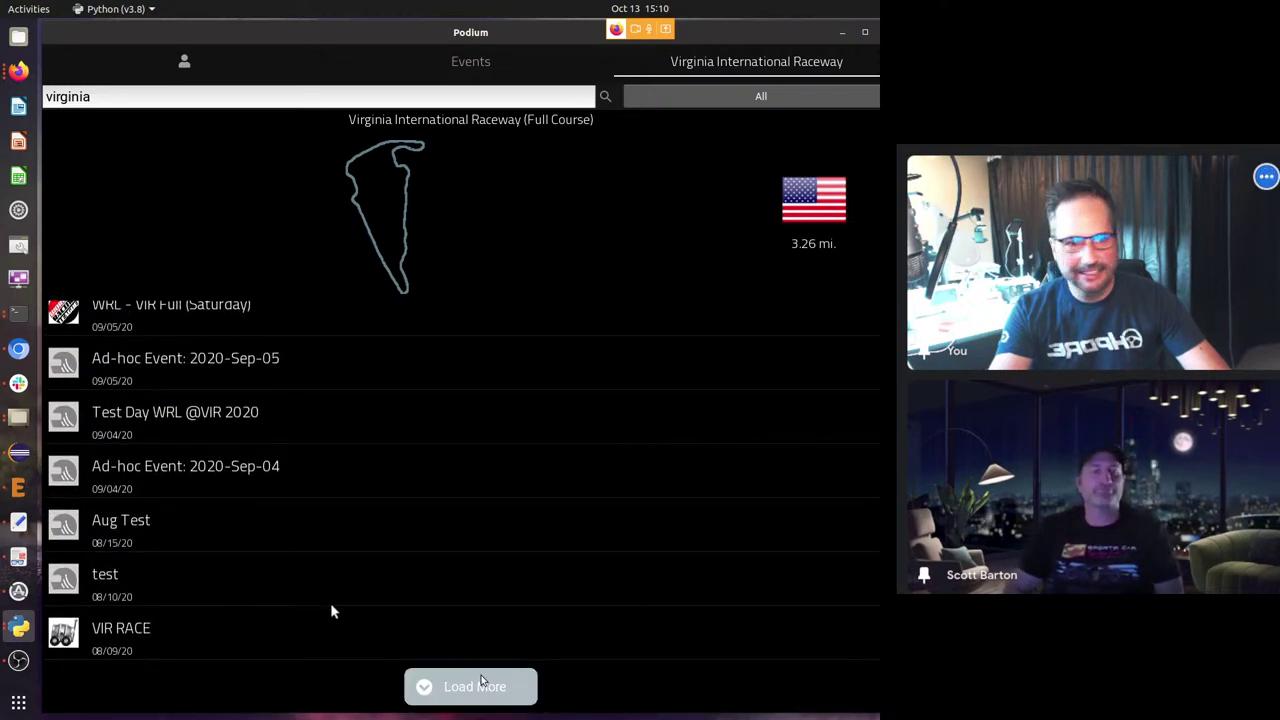
{"action": "key", "text": "alt+Tab"}
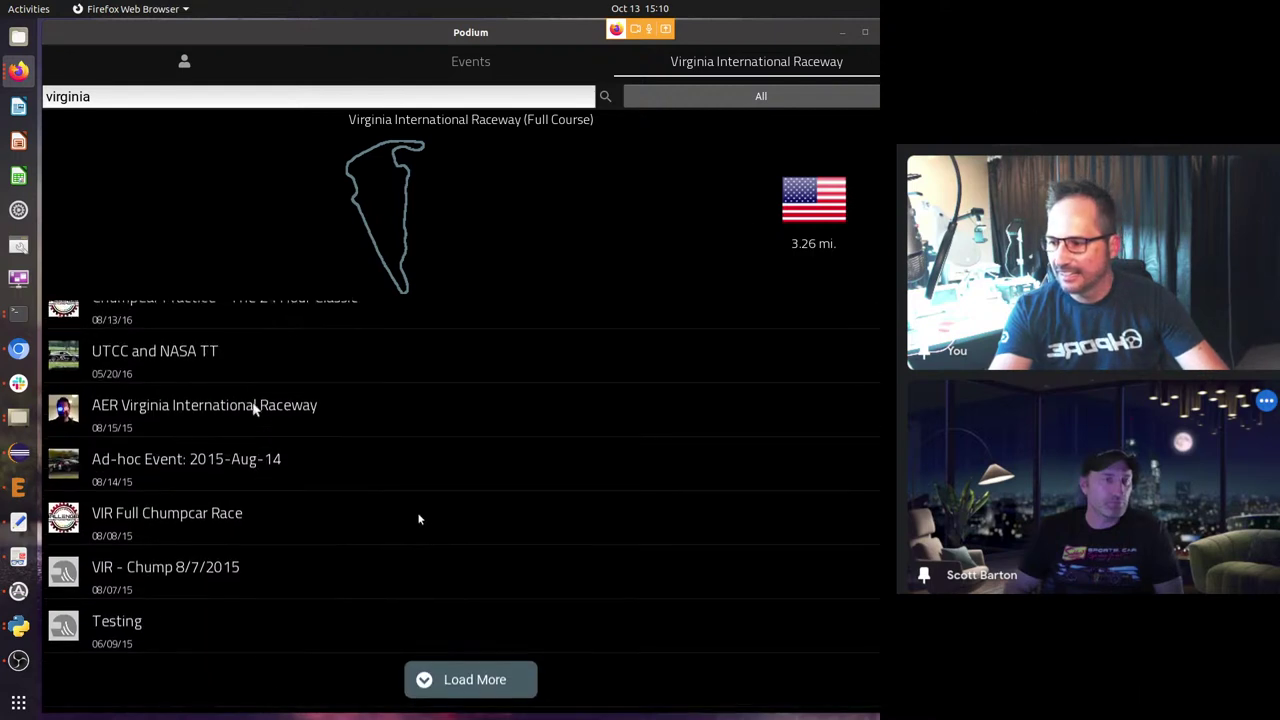
{"action": "left_click", "coordinate": [476, 700]}
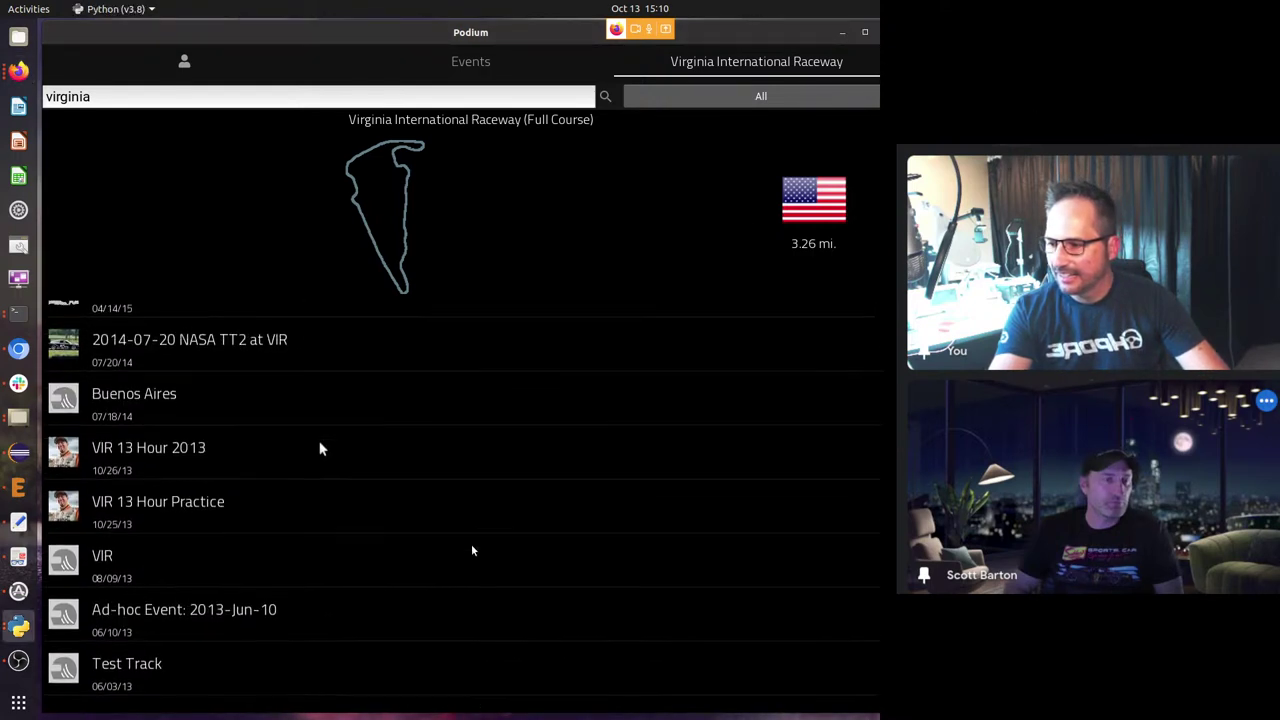
{"action": "scroll", "coordinate": [320, 453], "scroll_direction": "up", "scroll_amount": 2}
{"action": "scroll", "coordinate": [320, 449], "scroll_direction": "down", "scroll_amount": 2}
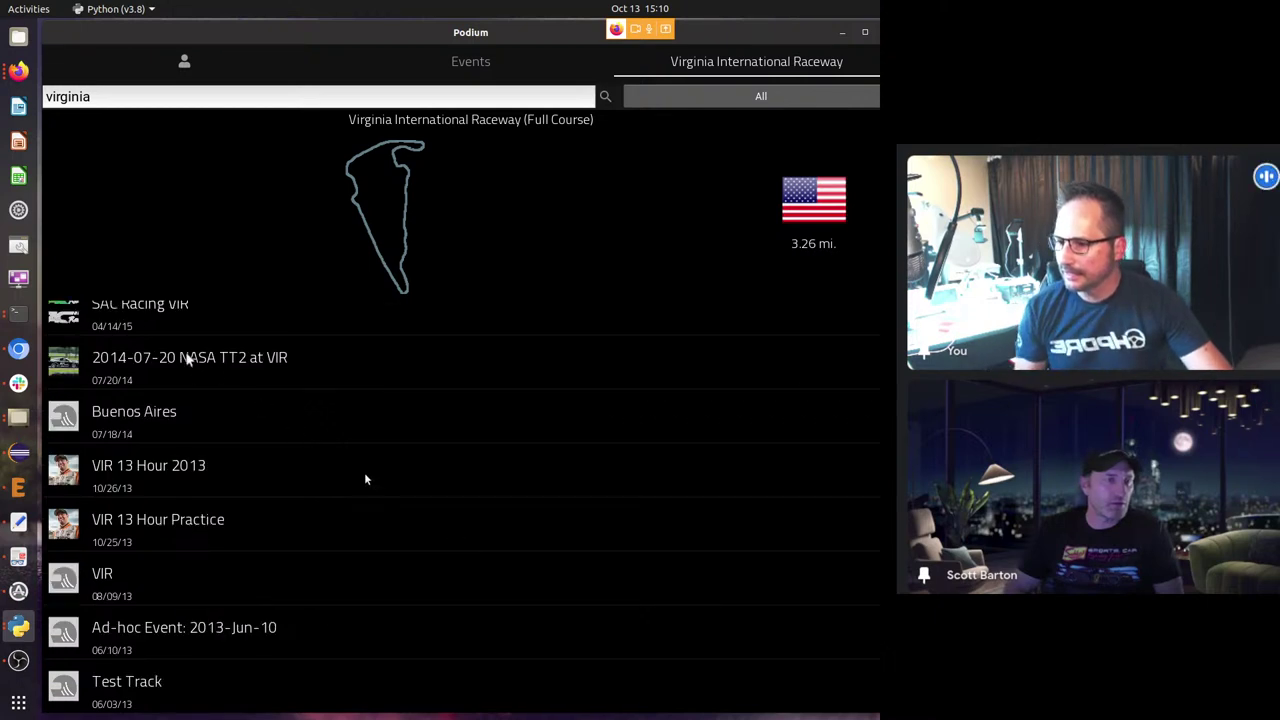
{"action": "scroll", "coordinate": [366, 477], "scroll_direction": "up", "scroll_amount": 2}
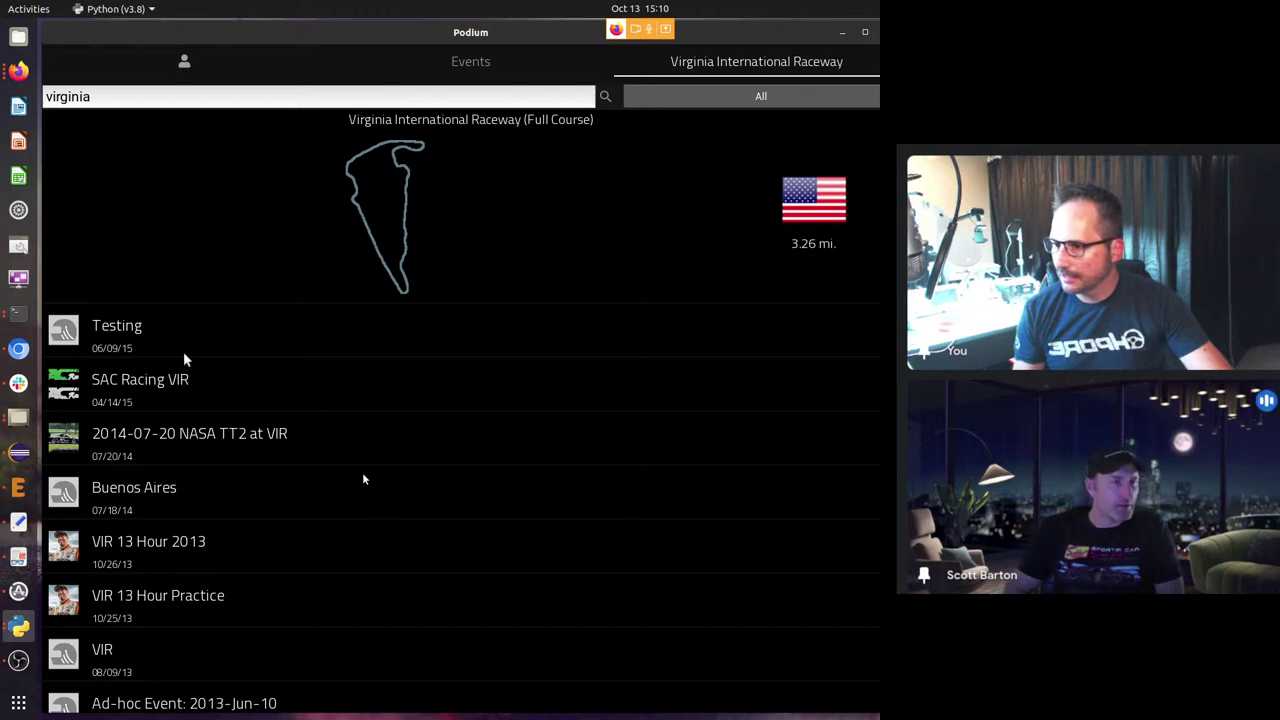
{"action": "scroll", "coordinate": [363, 479], "scroll_direction": "up", "scroll_amount": 8}
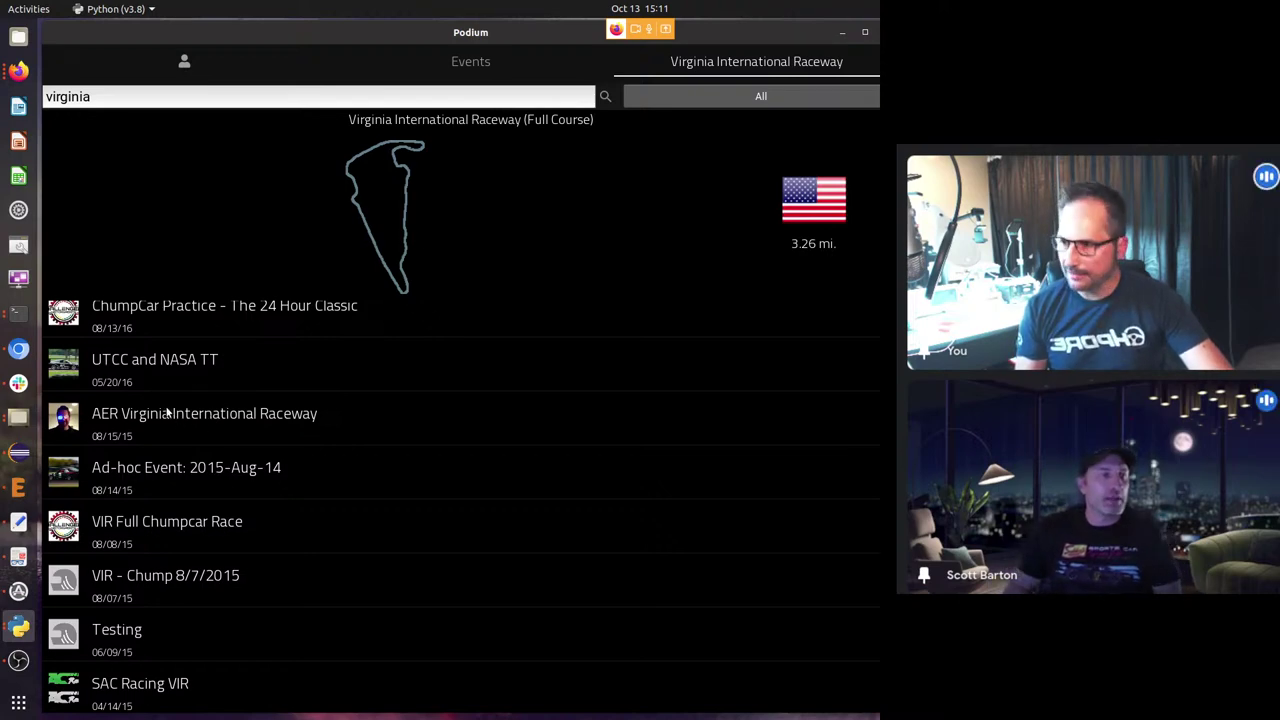
Open the AER Virginia International Raceway event from 08/15/15 and plot lap 179 of the ProFormance entry on the dashboard.
{"action": "left_click", "coordinate": [150, 413]}
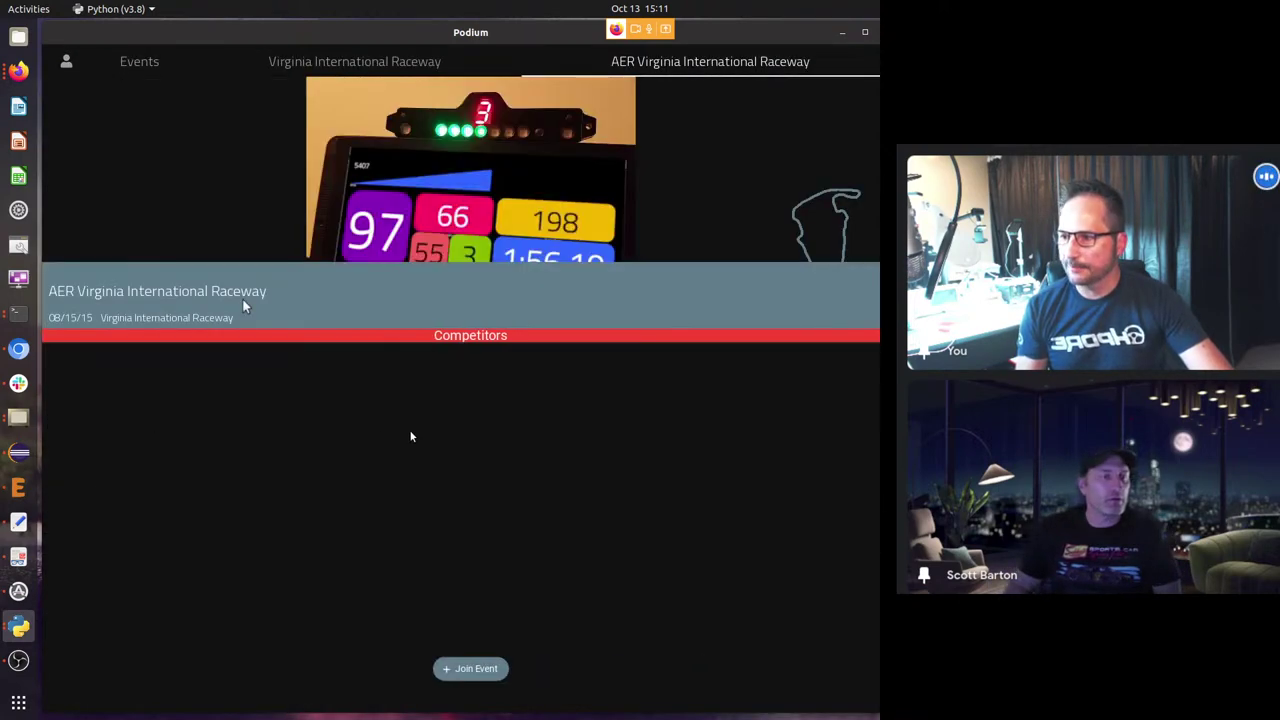
{"action": "left_click", "coordinate": [229, 367]}
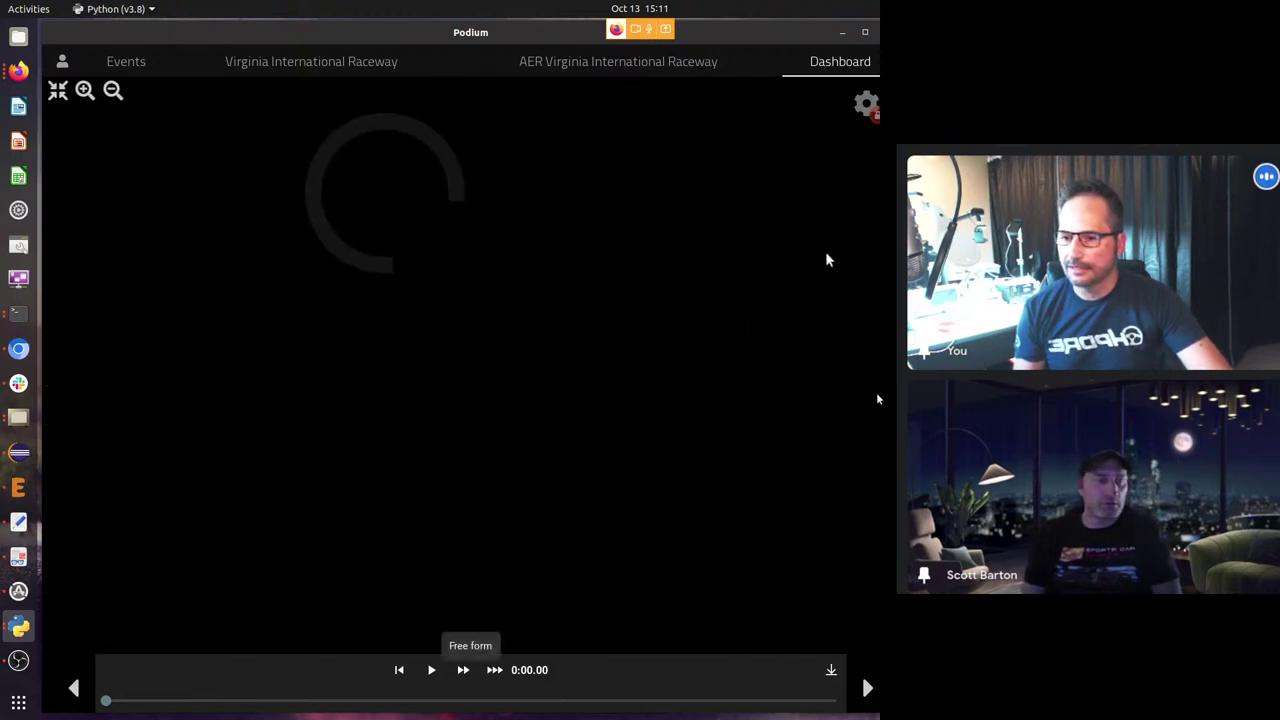
{"action": "mouse_move", "coordinate": [853, 235]}
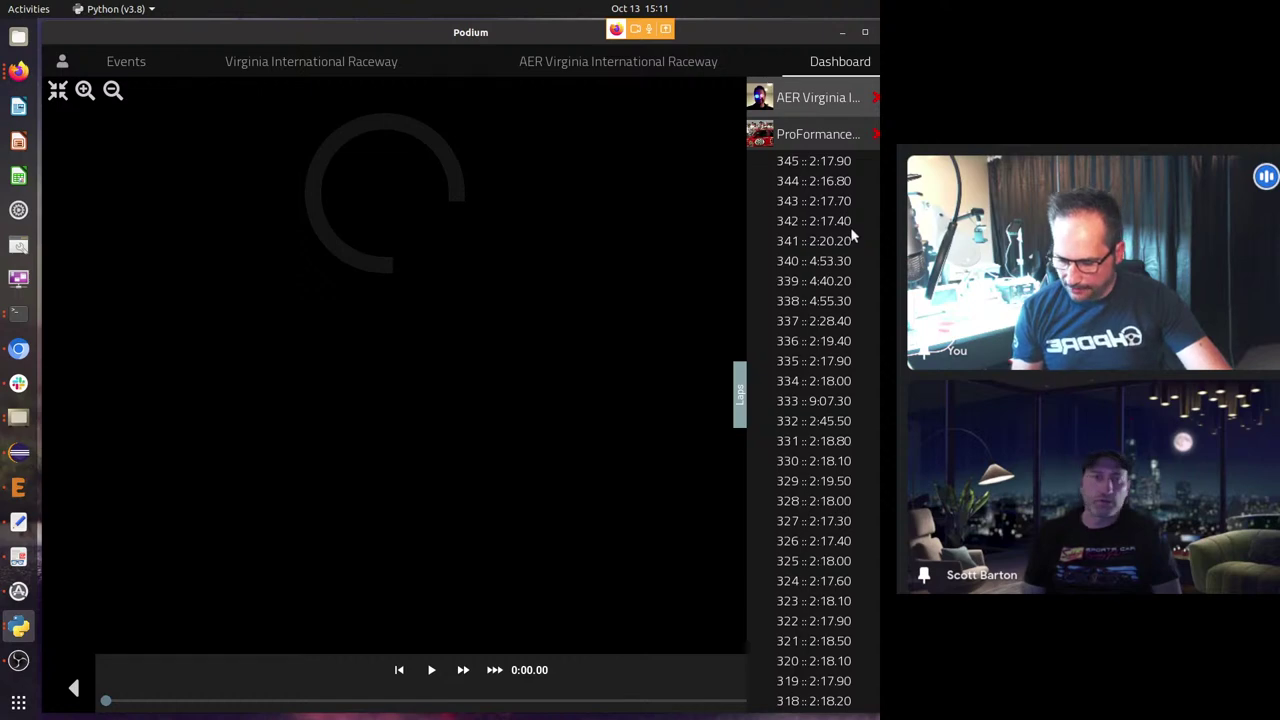
{"action": "scroll", "coordinate": [795, 455], "scroll_direction": "down", "scroll_amount": 15}
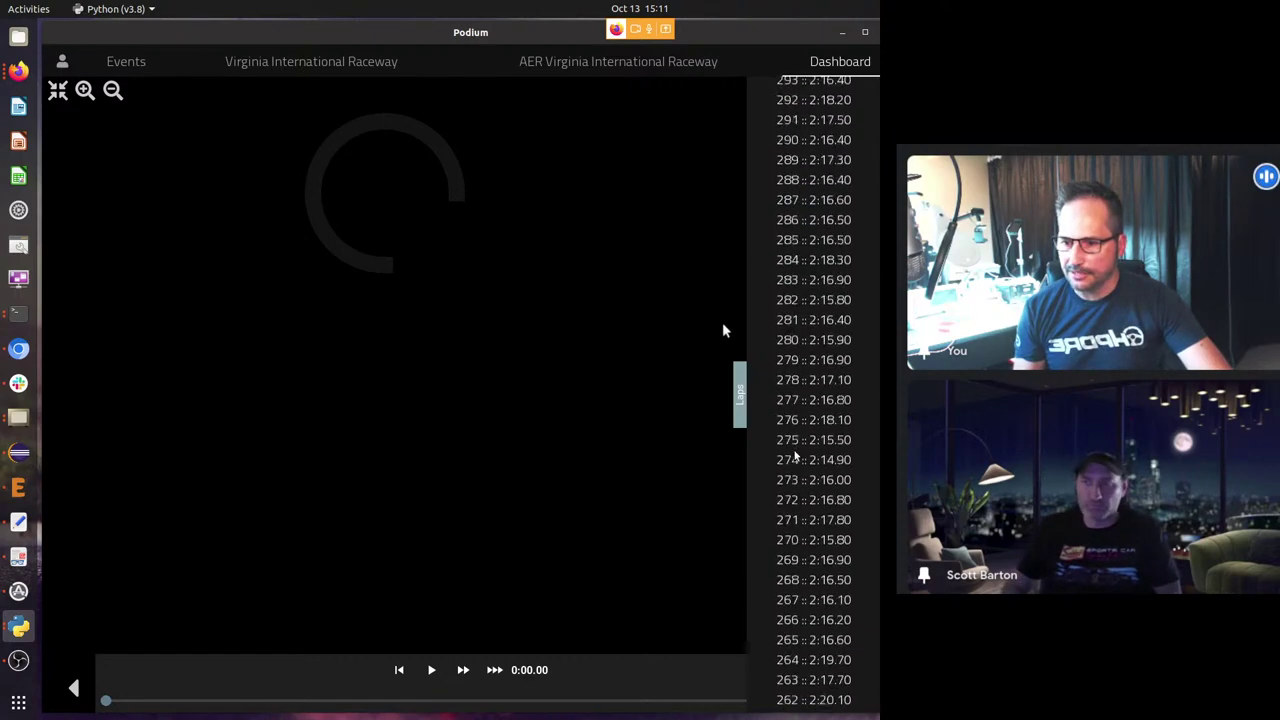
{"action": "scroll", "coordinate": [795, 455], "scroll_direction": "down", "scroll_amount": 15}
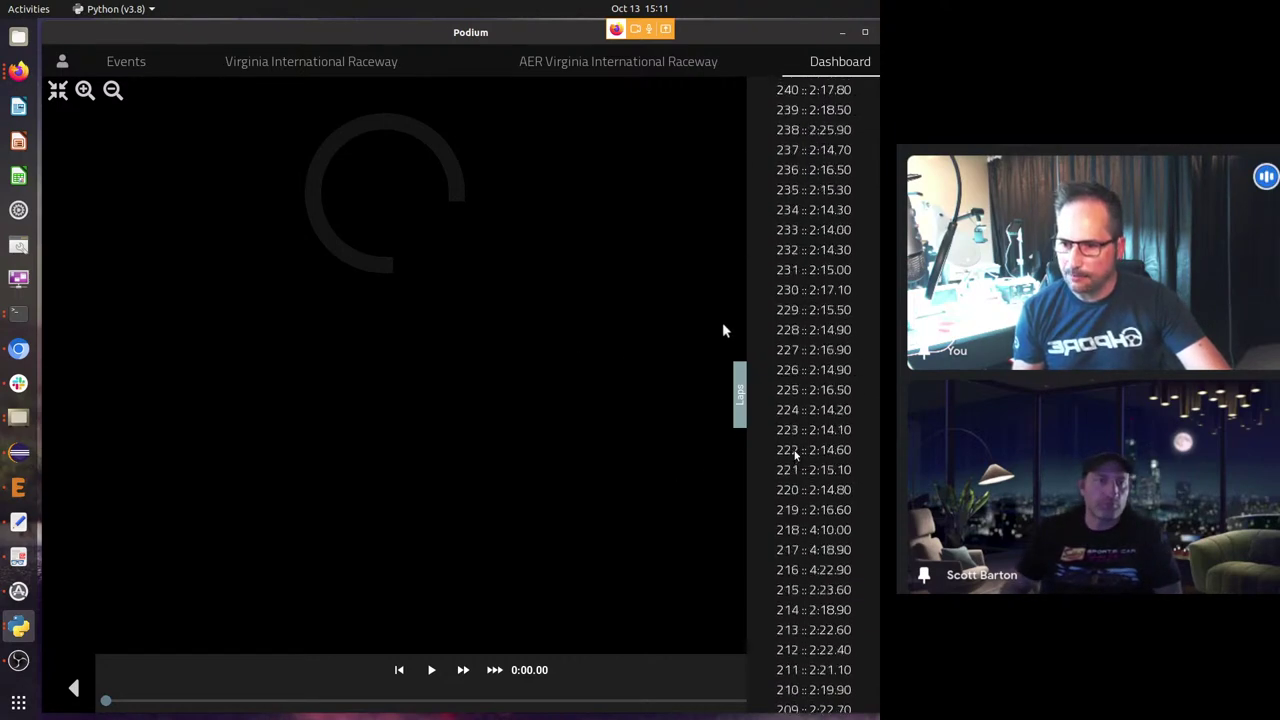
{"action": "scroll", "coordinate": [795, 455], "scroll_direction": "down", "scroll_amount": 7}
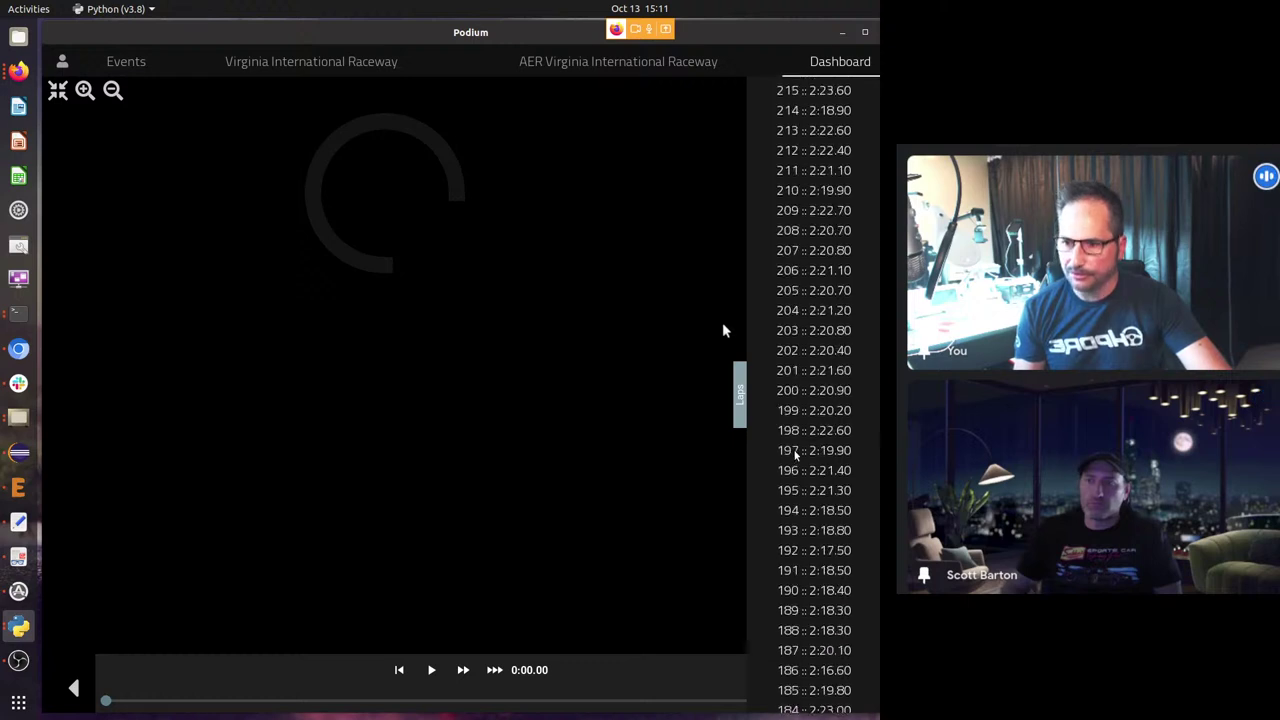
{"action": "scroll", "coordinate": [795, 455], "scroll_direction": "down", "scroll_amount": 3}
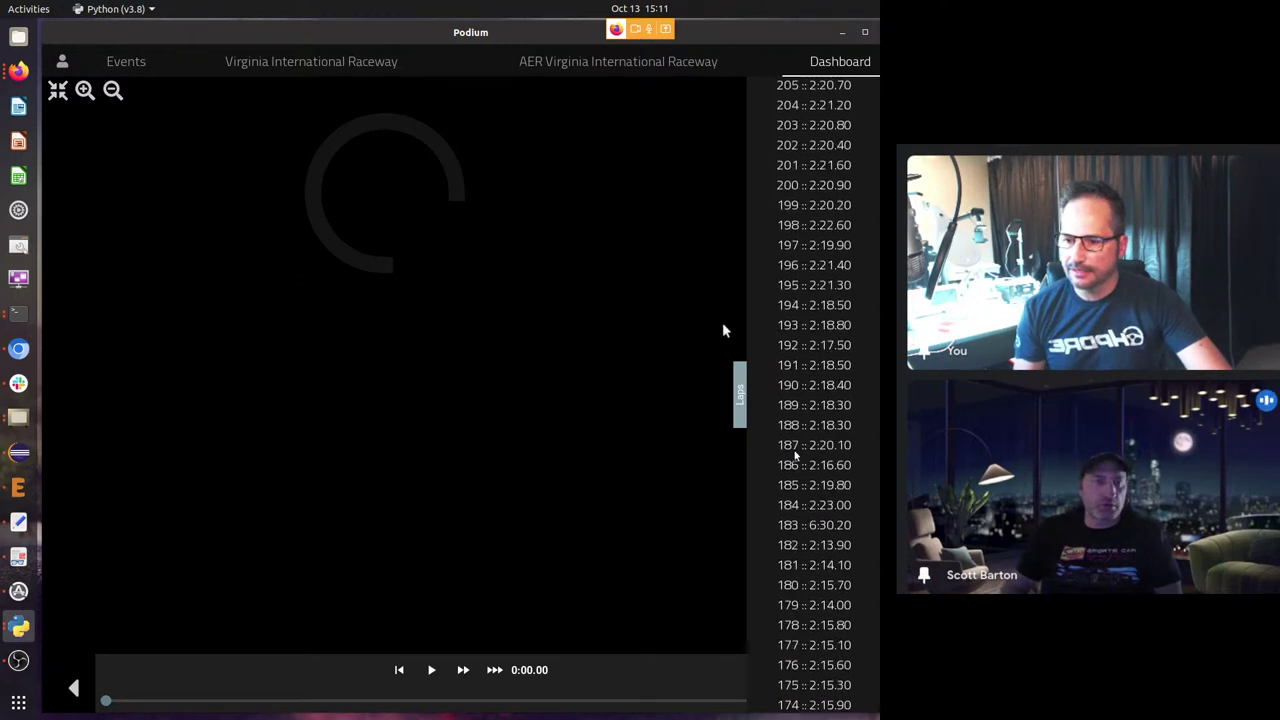
{"action": "left_click", "coordinate": [833, 605]}
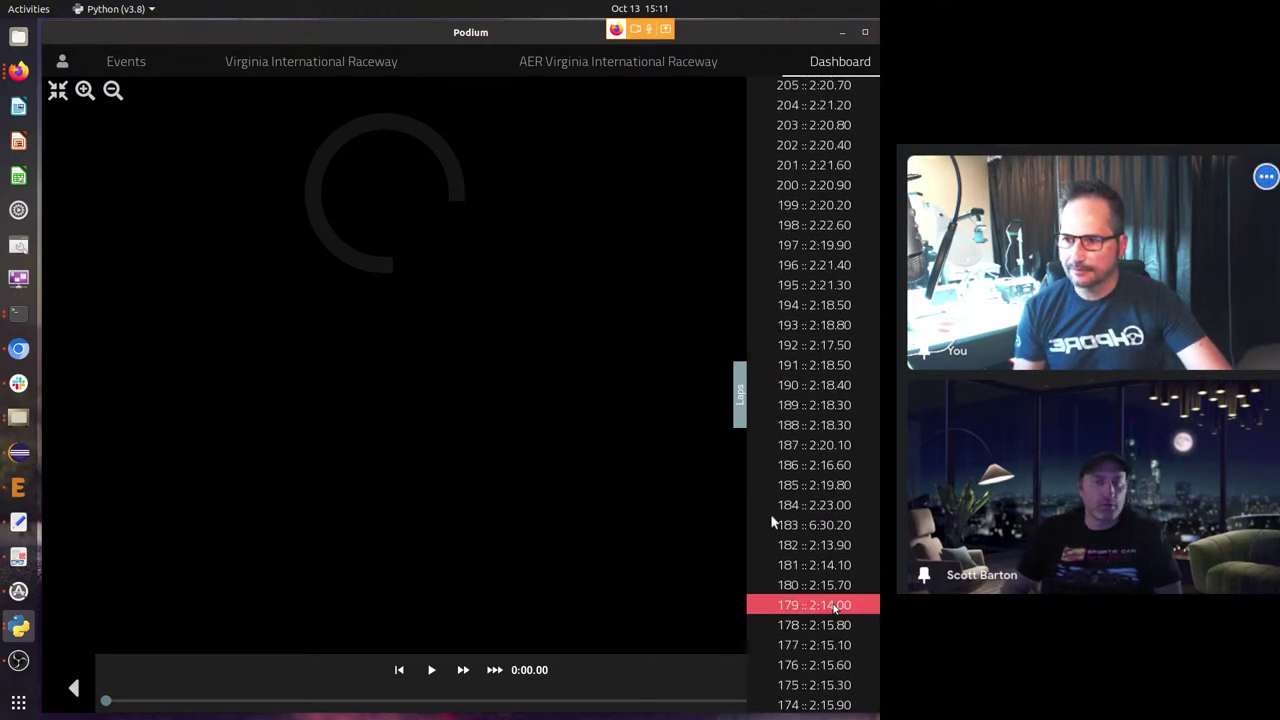
{"action": "left_click", "coordinate": [746, 395]}
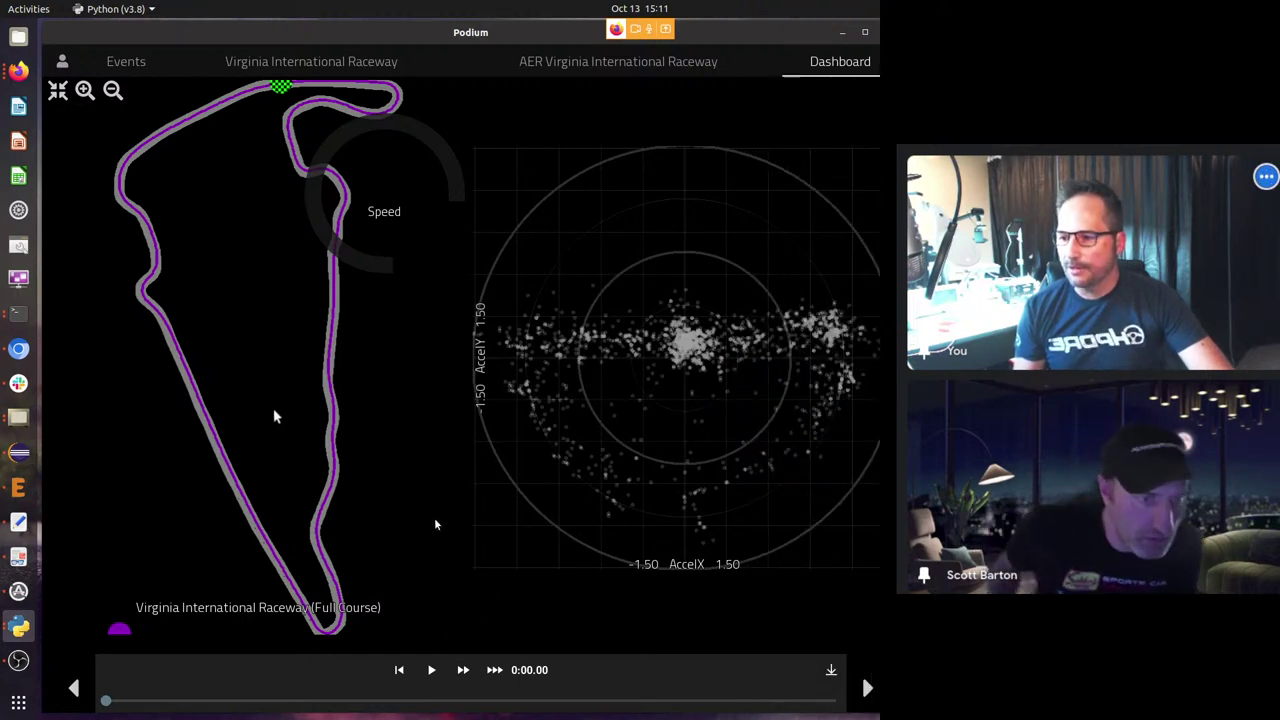
{"action": "left_click", "coordinate": [873, 400]}
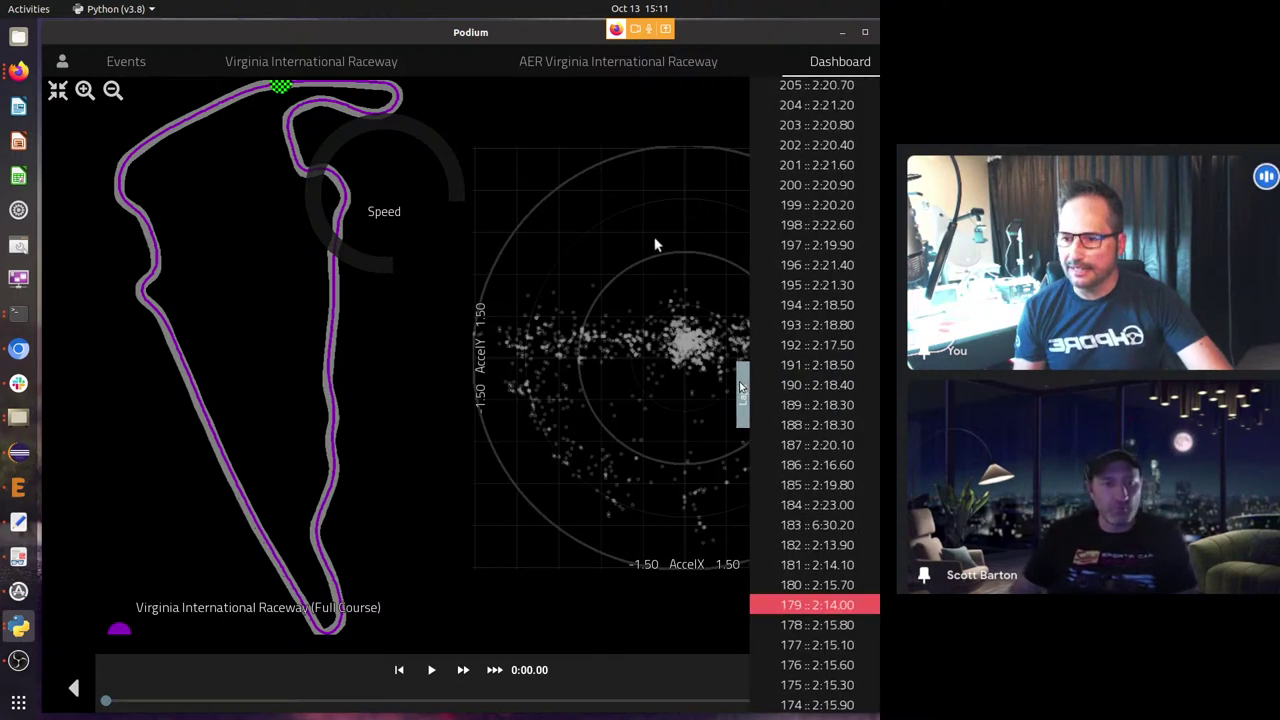
{"action": "left_click", "coordinate": [742, 395]}
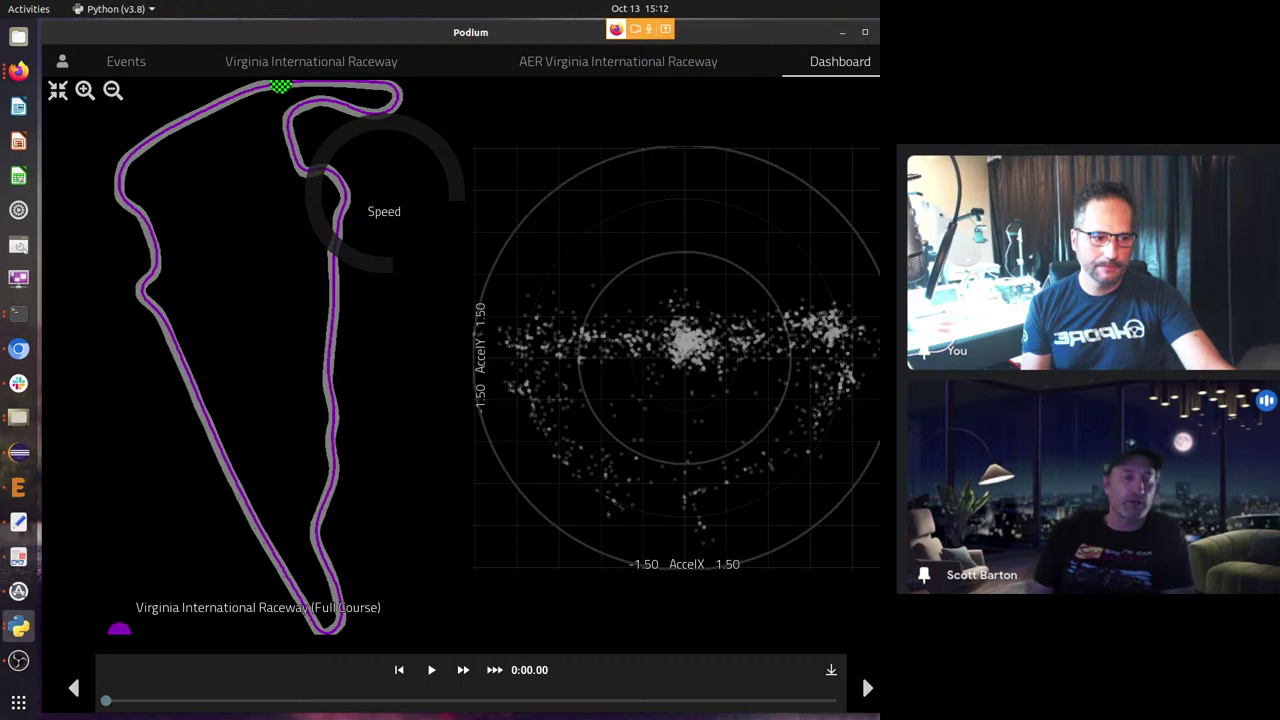
{"action": "key", "text": "alt+Tab"}
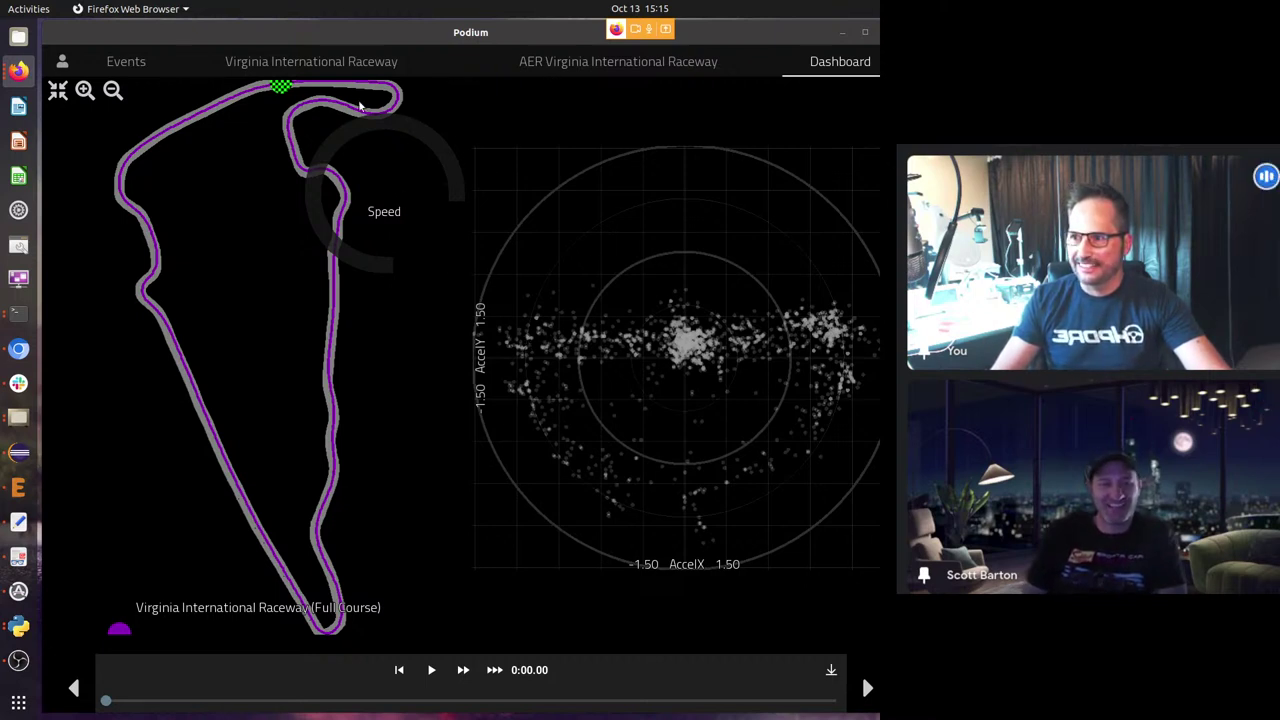
Return to the track events view, search for "watkins glen" and select Watkins Glen International.
{"action": "left_click", "coordinate": [292, 62]}
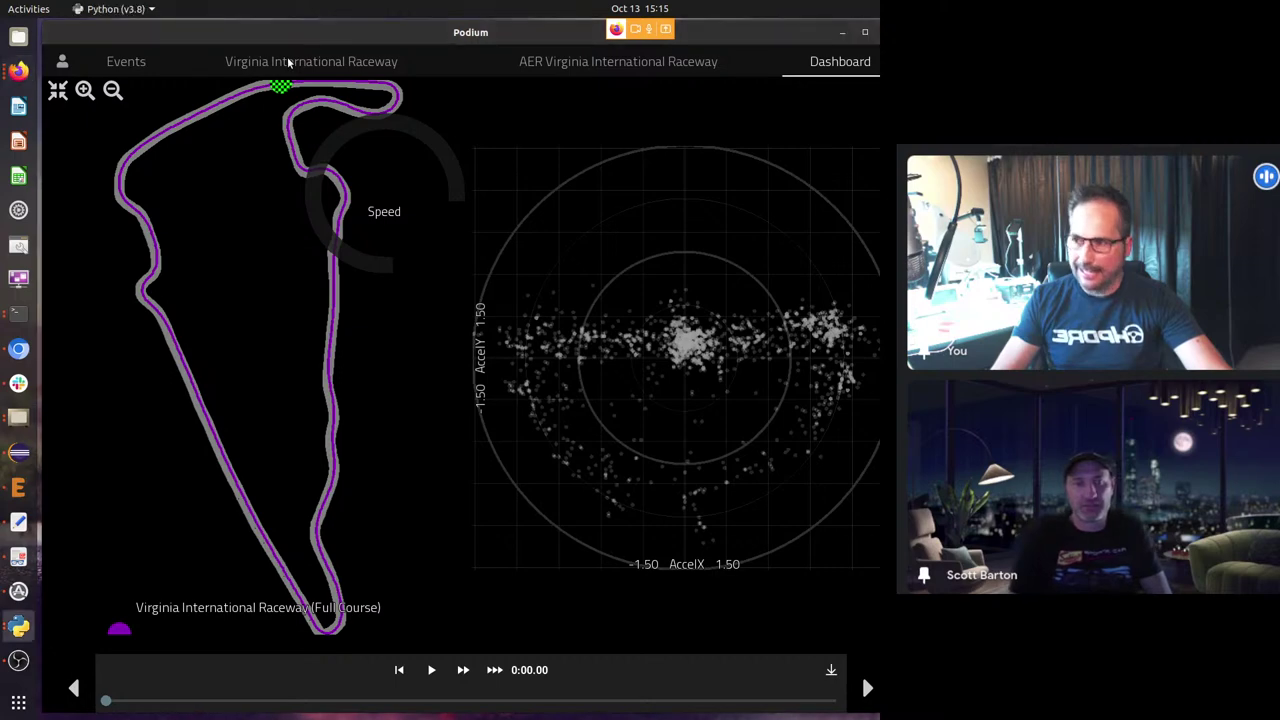
{"action": "left_click", "coordinate": [262, 101]}
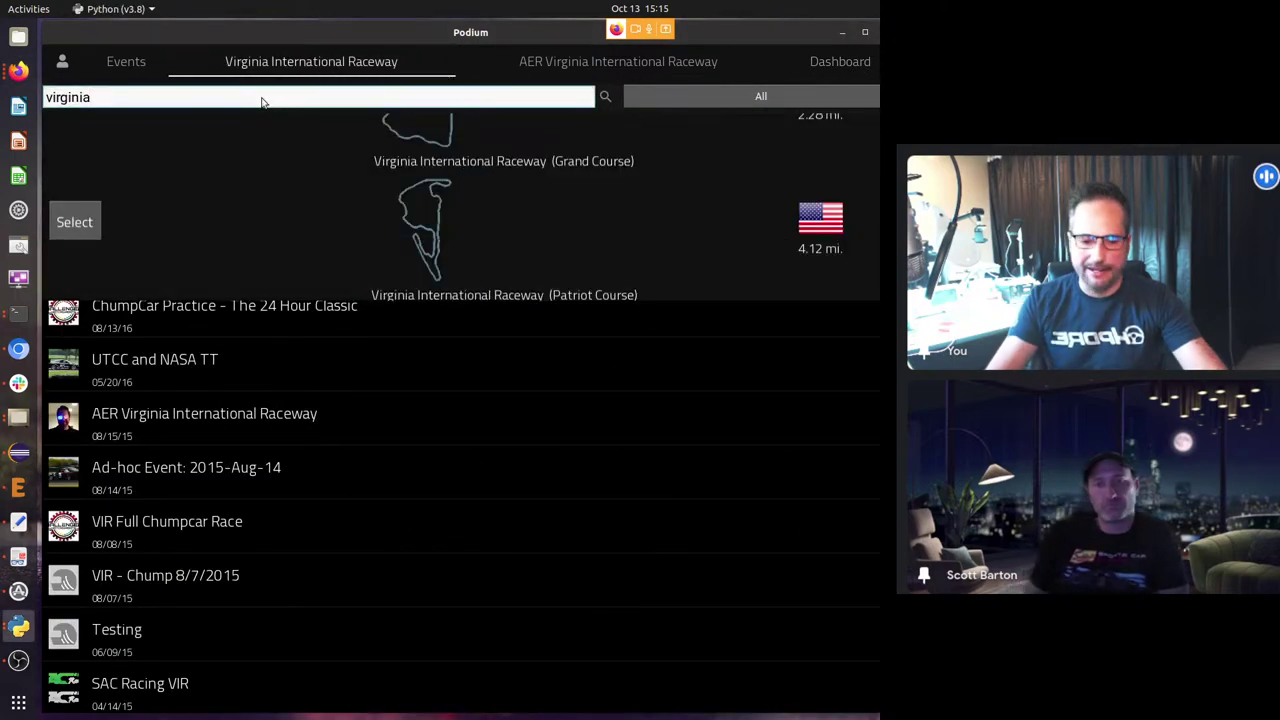
{"action": "double_click", "coordinate": [262, 101]}
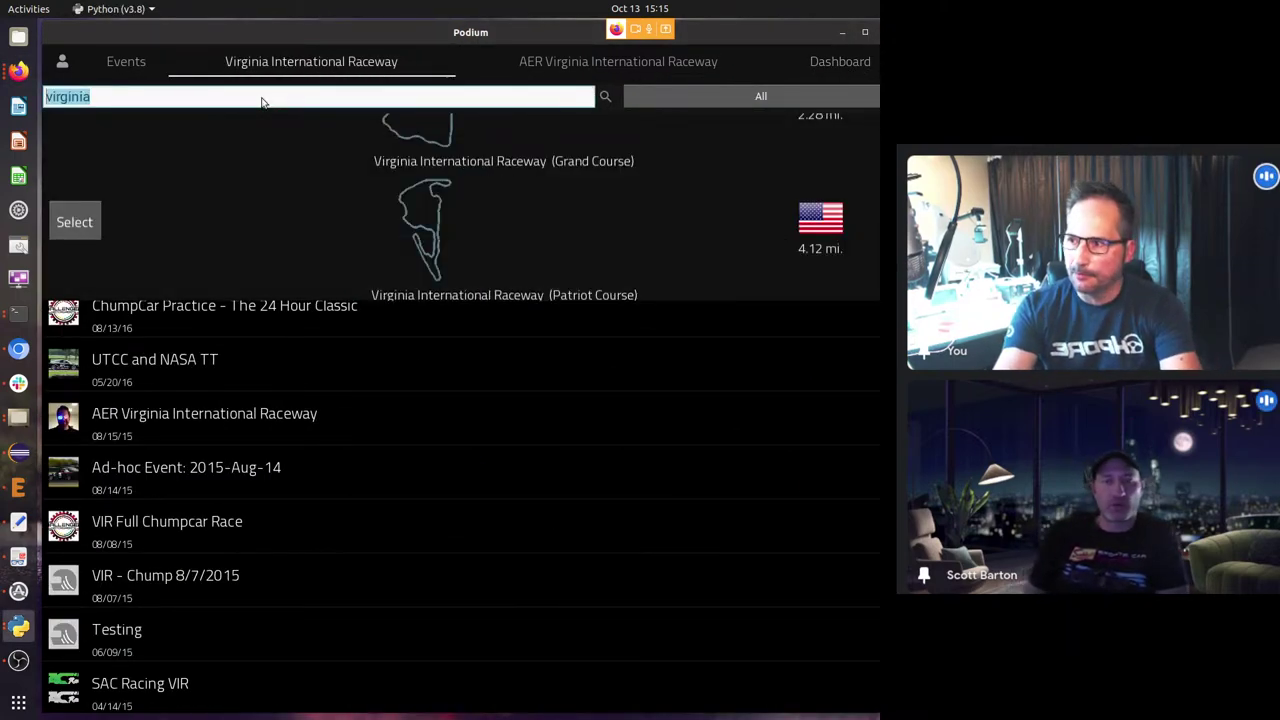
{"action": "type", "text": "watkins glen"}
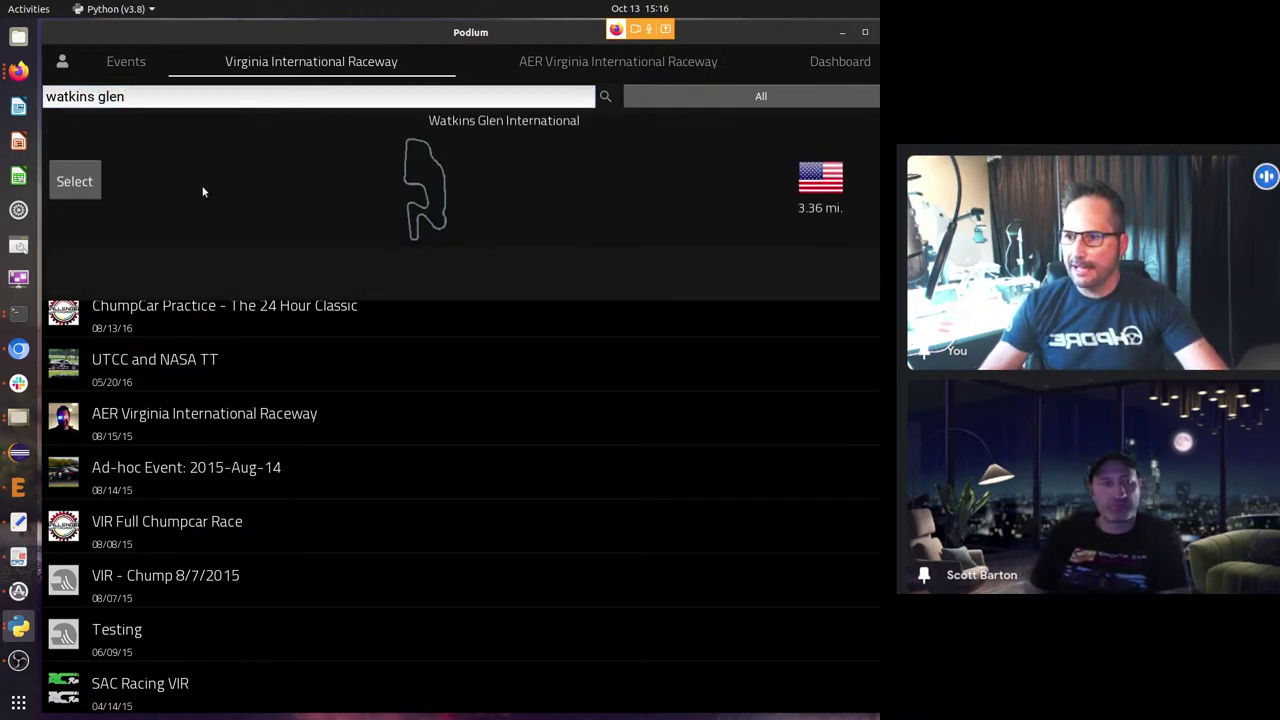
{"action": "left_click", "coordinate": [75, 182]}
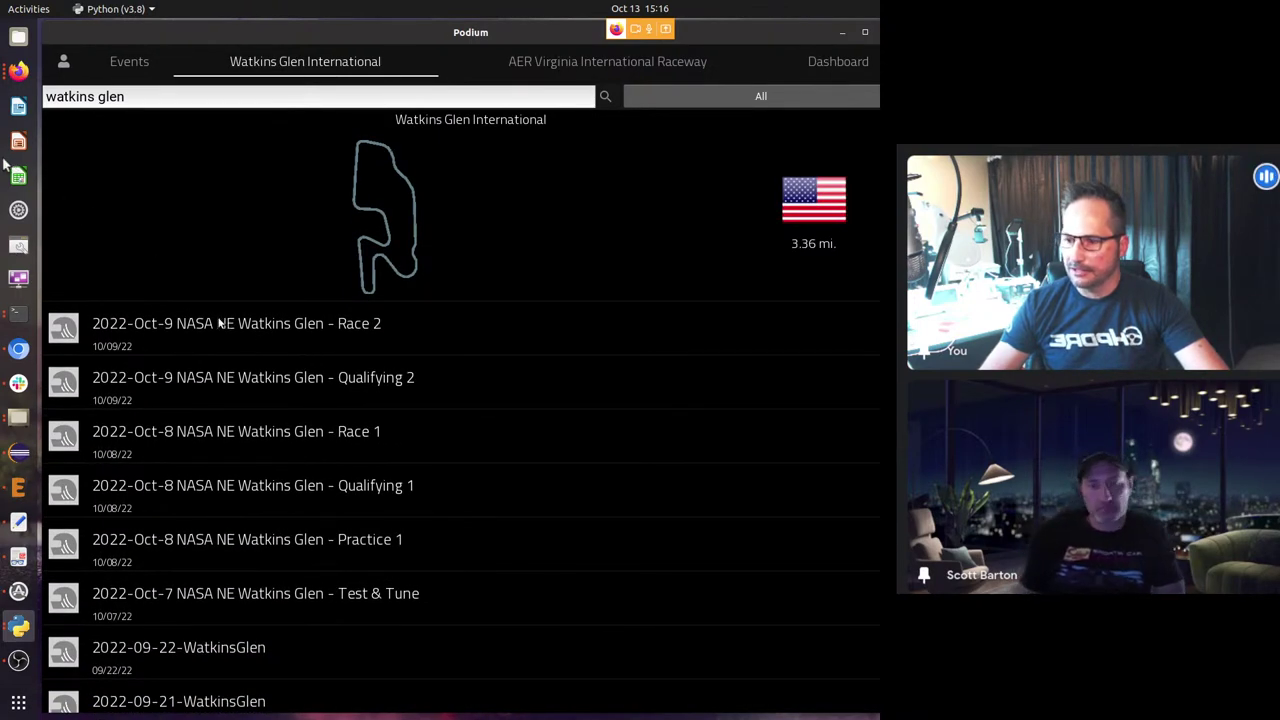
Open the 2022-Oct-9 NASA NE Watkins Glen - Race 2 event, load the SawdustM3 session and remove the ProFormance one.
{"action": "left_click", "coordinate": [152, 328]}
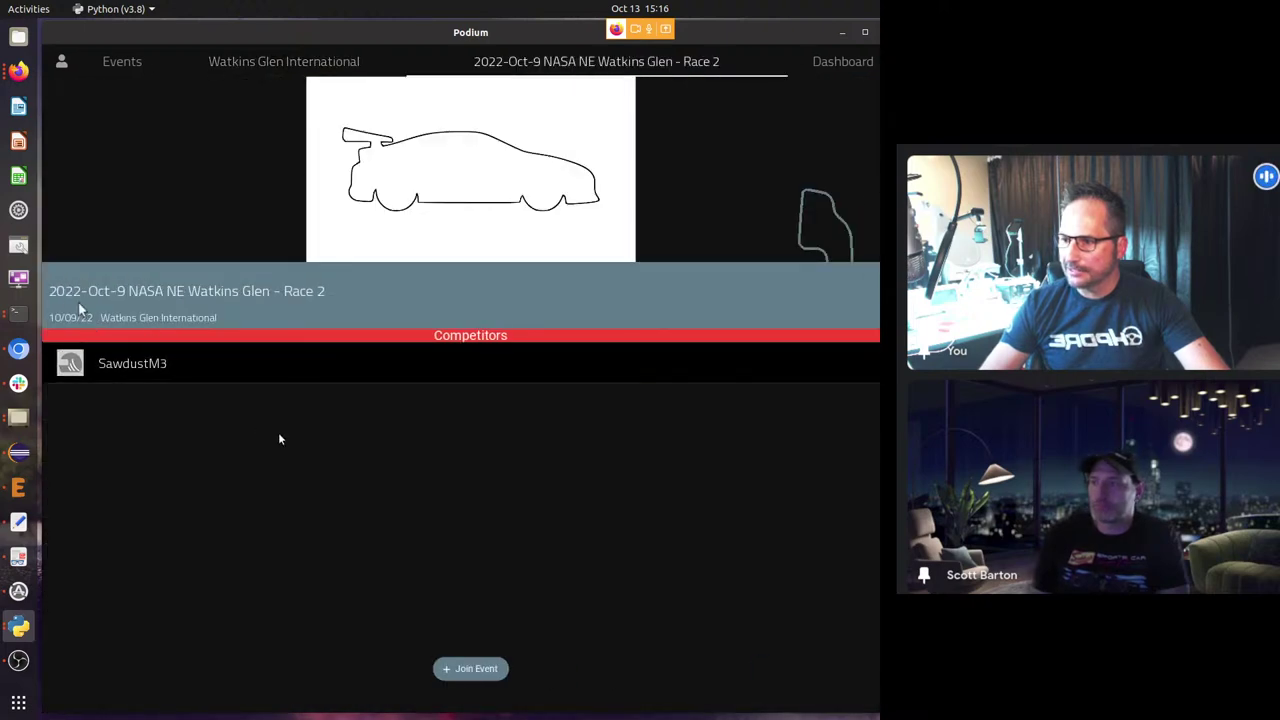
{"action": "left_click", "coordinate": [149, 364]}
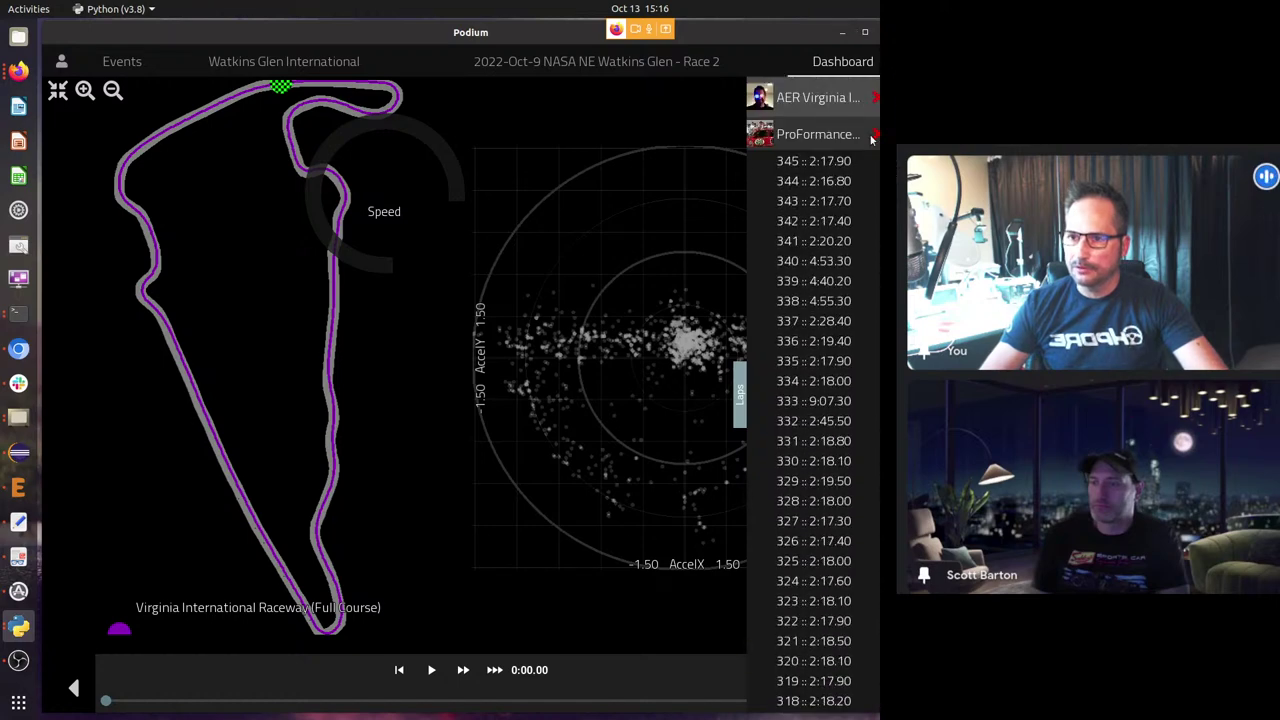
{"action": "left_click", "coordinate": [876, 138]}
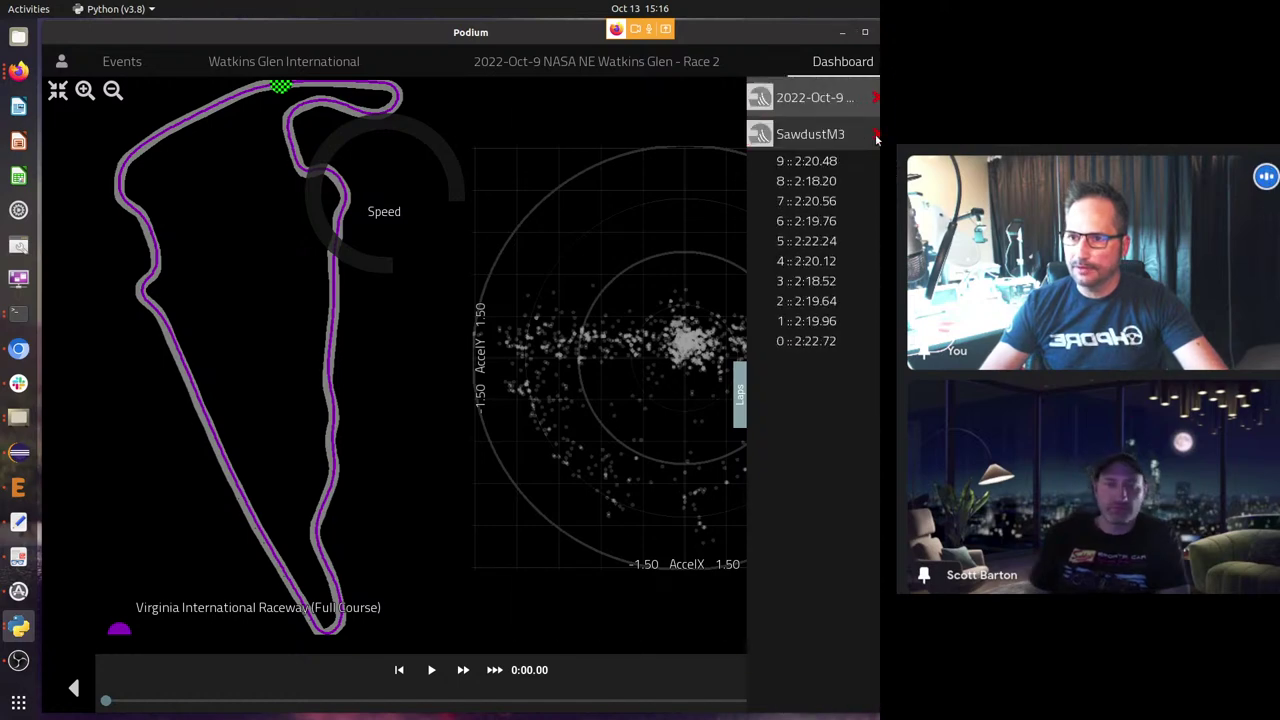
Plot SawdustM3's lap 5 with the lap list hidden and play it back on an enlarged track map.
{"action": "left_click", "coordinate": [820, 240]}
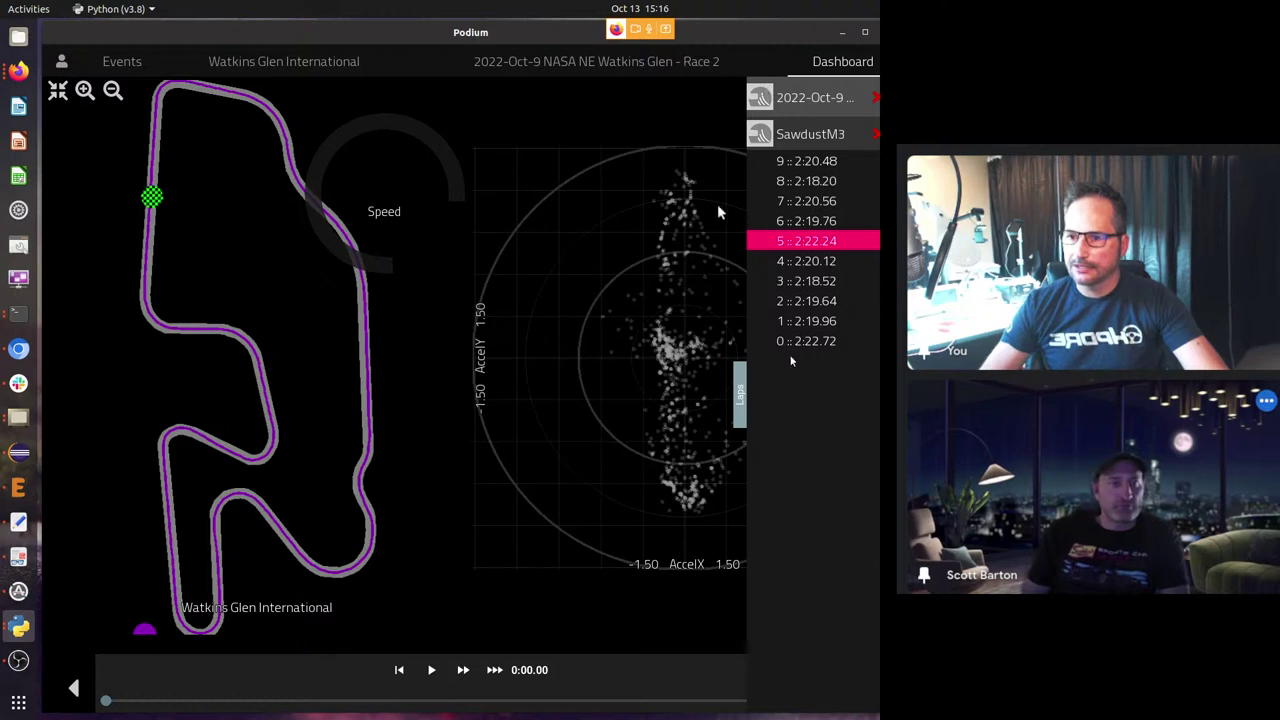
{"action": "left_click", "coordinate": [741, 392]}
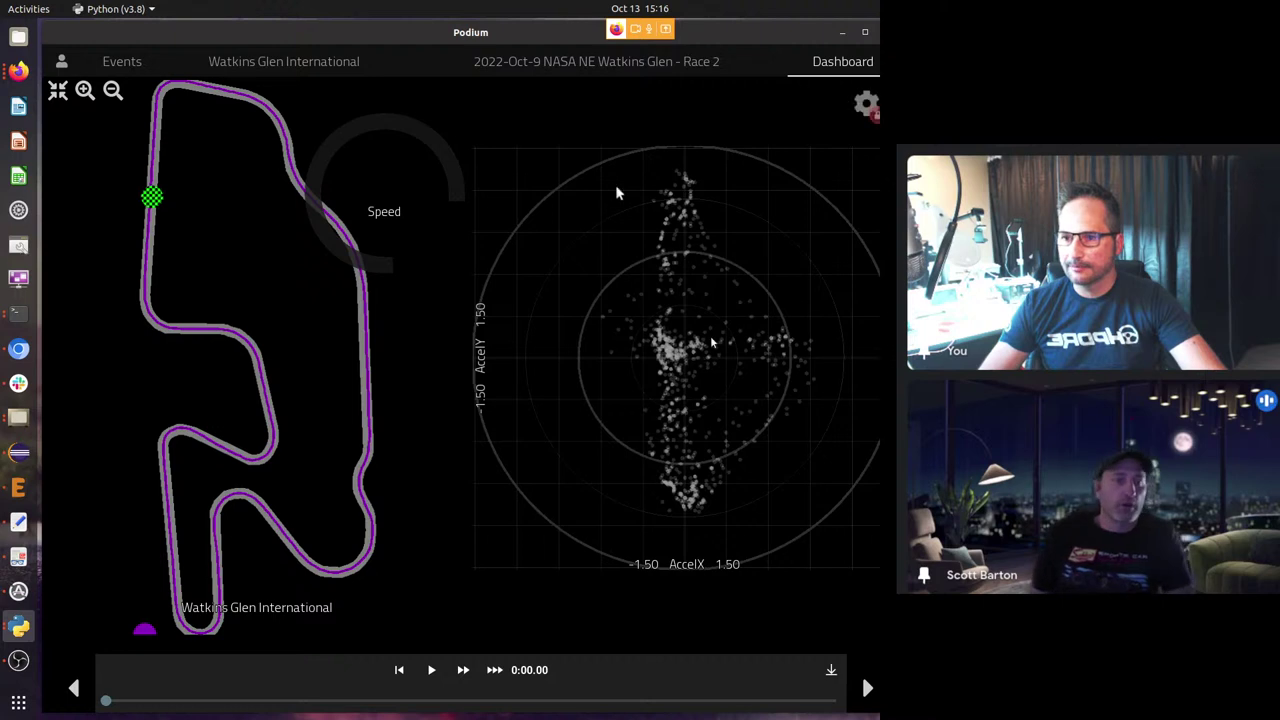
{"action": "scroll", "coordinate": [251, 391], "scroll_direction": "up", "scroll_amount": 3}
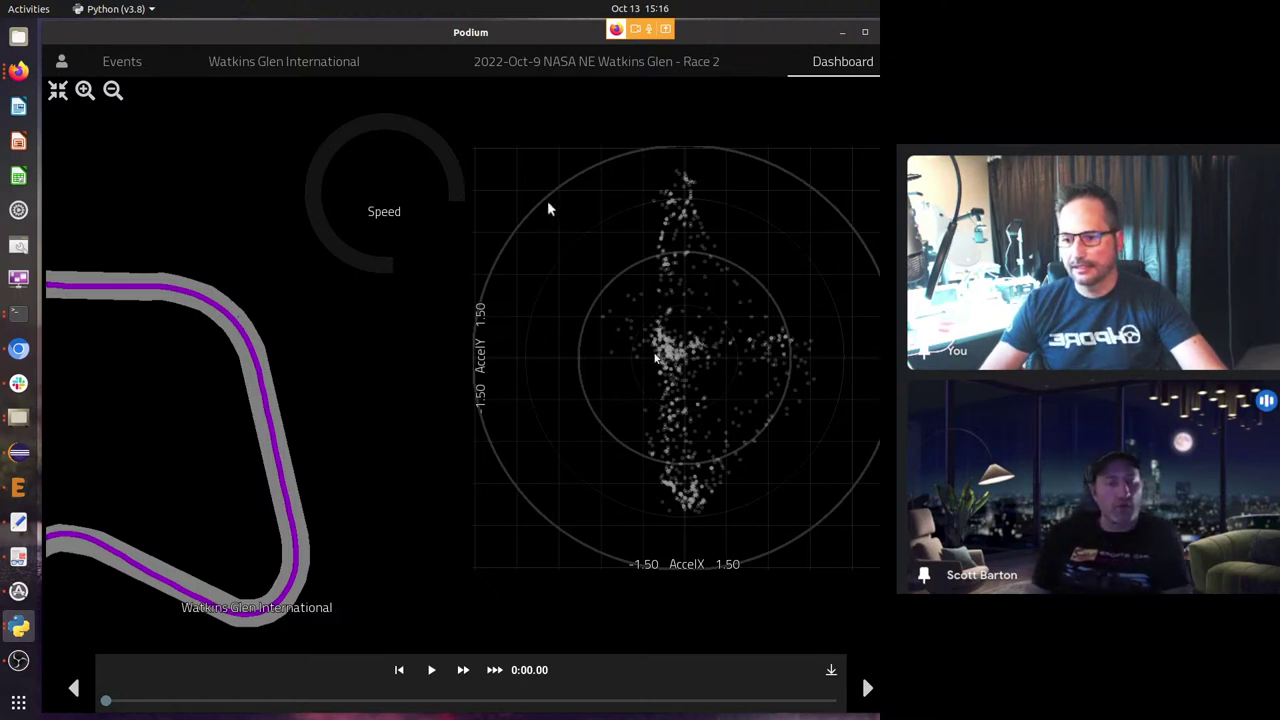
{"action": "left_click", "coordinate": [431, 672]}
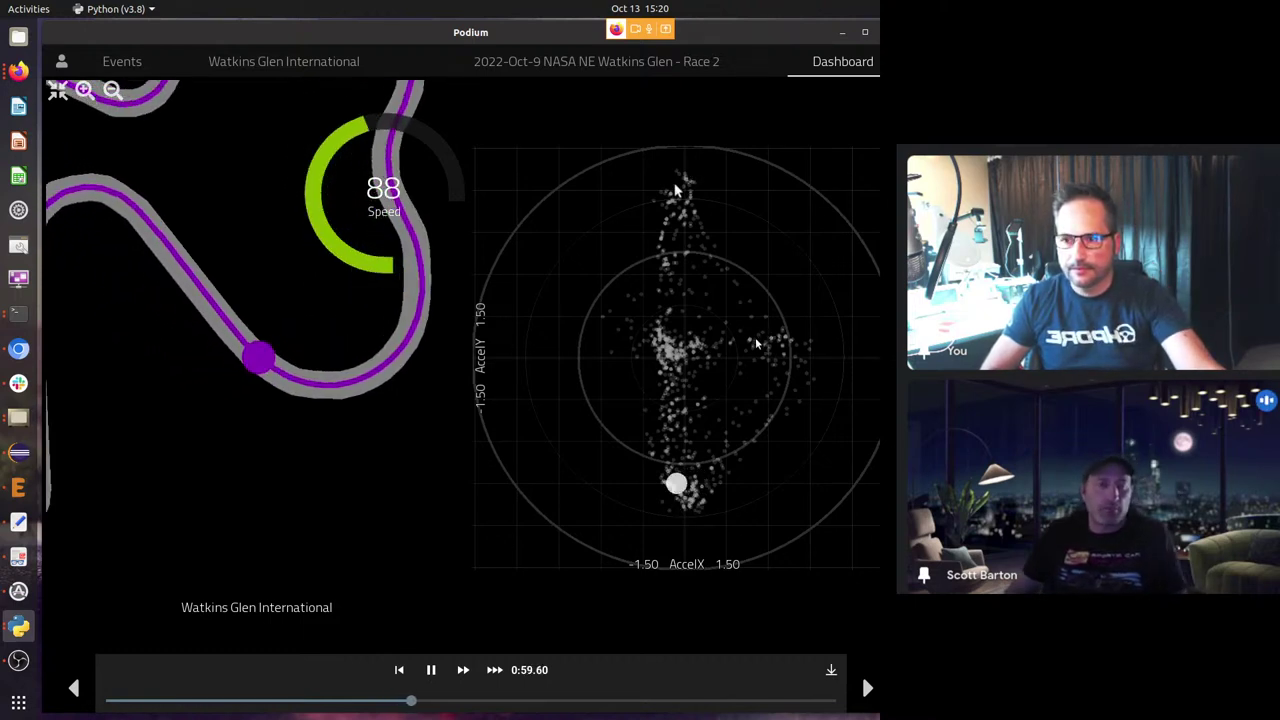
Remove the SawdustM3 session from the dashboard and open the Sonoma test event from the profile's own events.
{"action": "left_click", "coordinate": [878, 395]}
{"action": "left_click", "coordinate": [878, 133]}
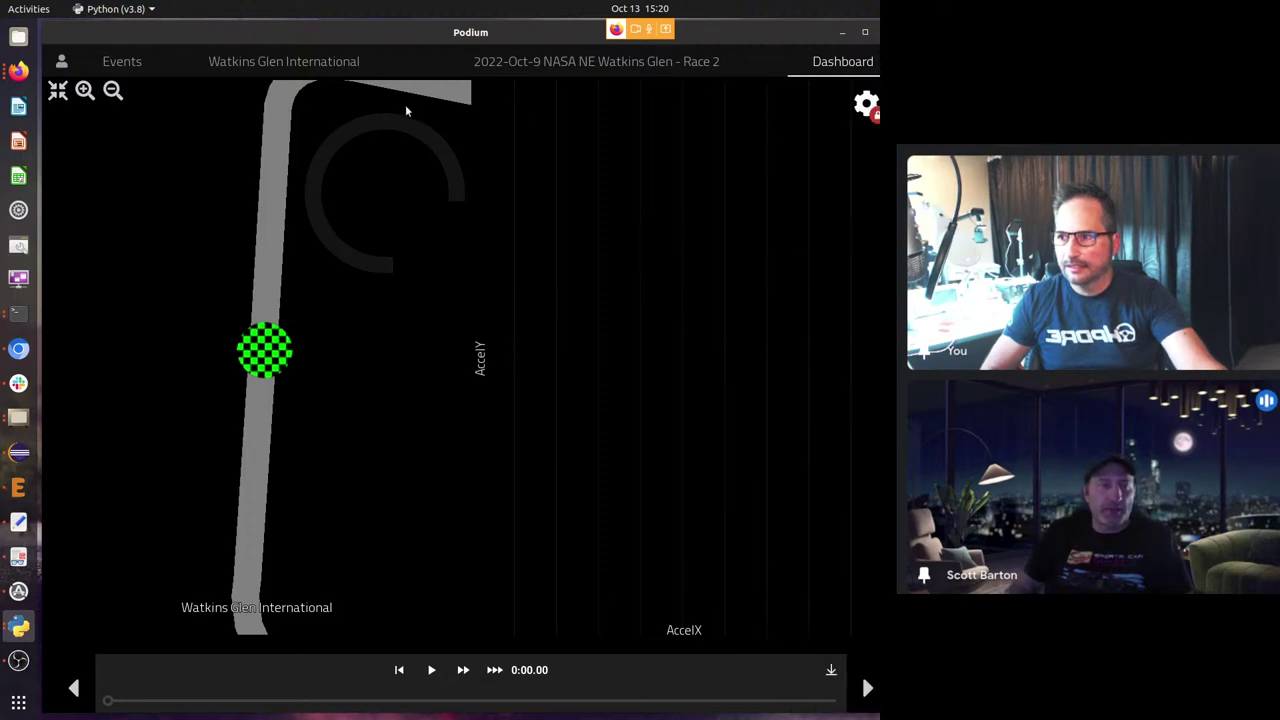
{"action": "left_click", "coordinate": [61, 61]}
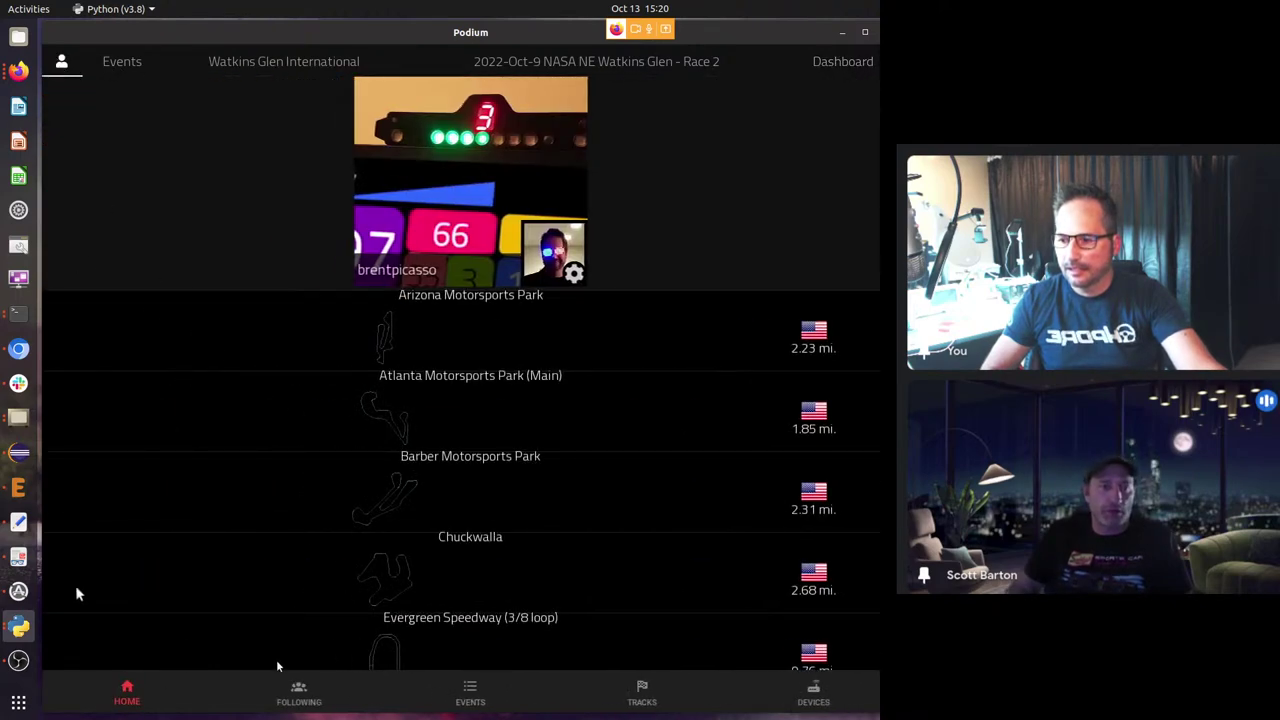
{"action": "left_click", "coordinate": [470, 692]}
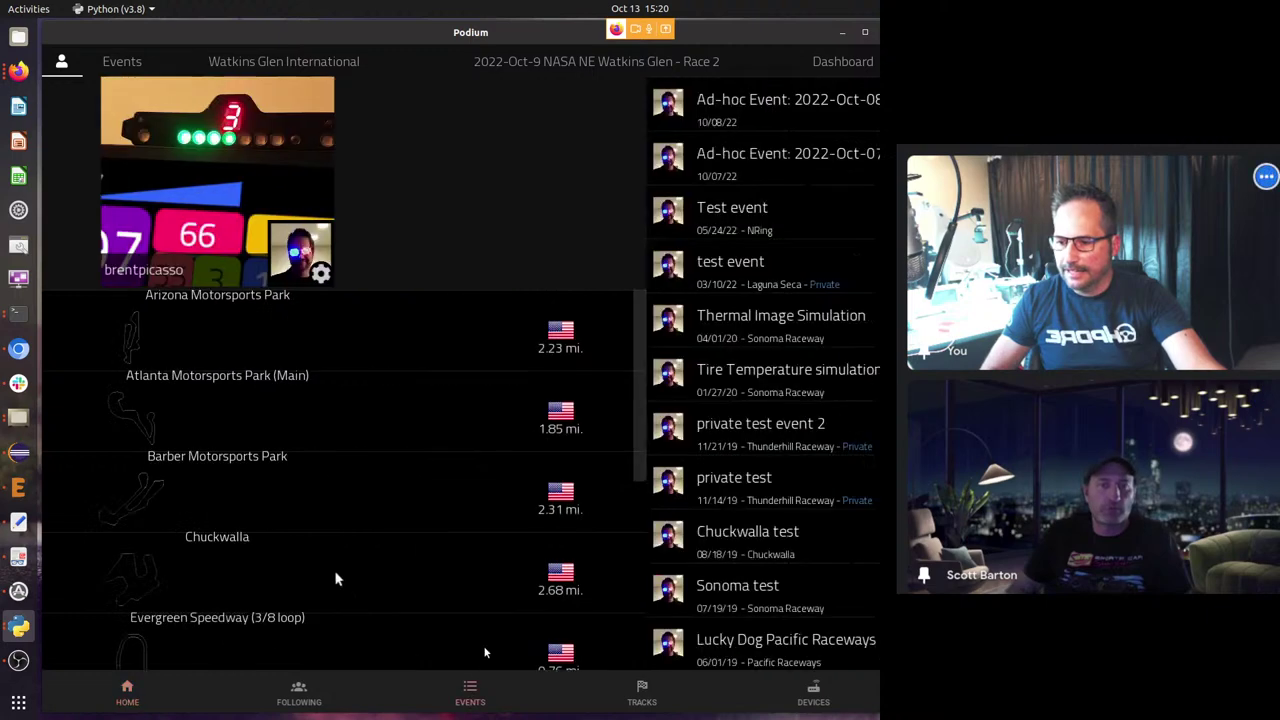
{"action": "scroll", "coordinate": [296, 487], "scroll_direction": "down", "scroll_amount": 2}
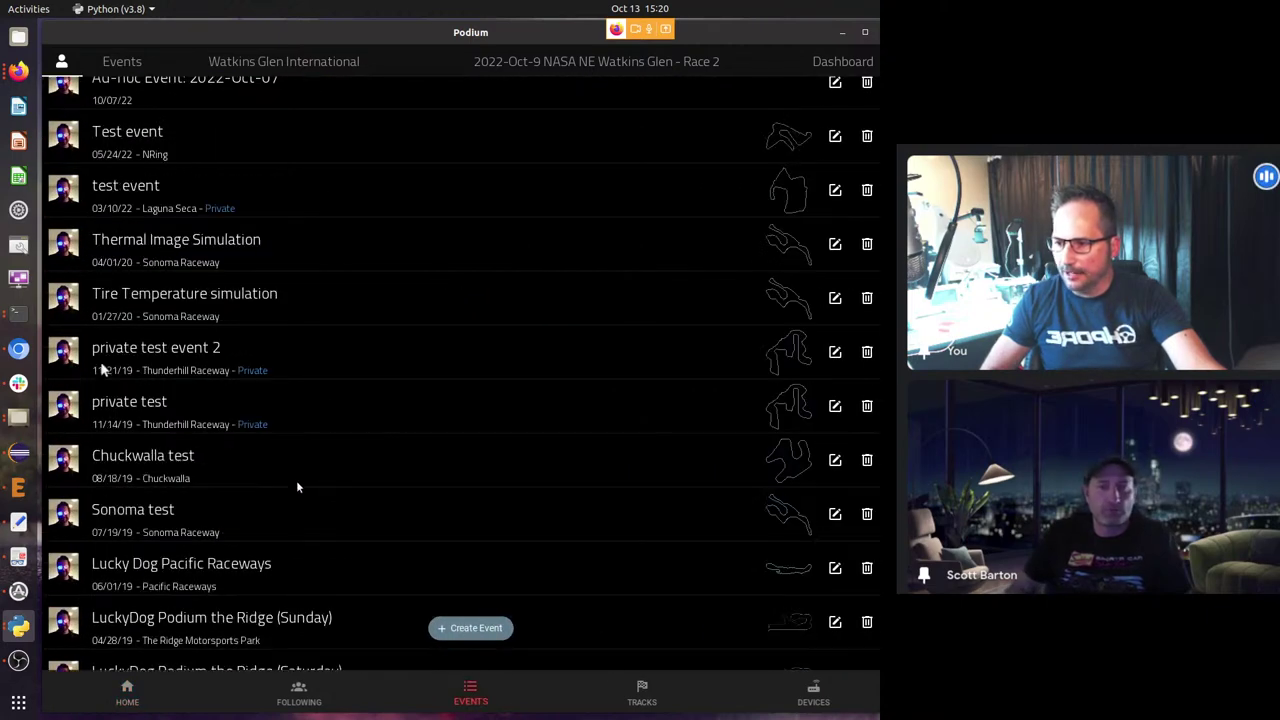
{"action": "left_click", "coordinate": [169, 509]}
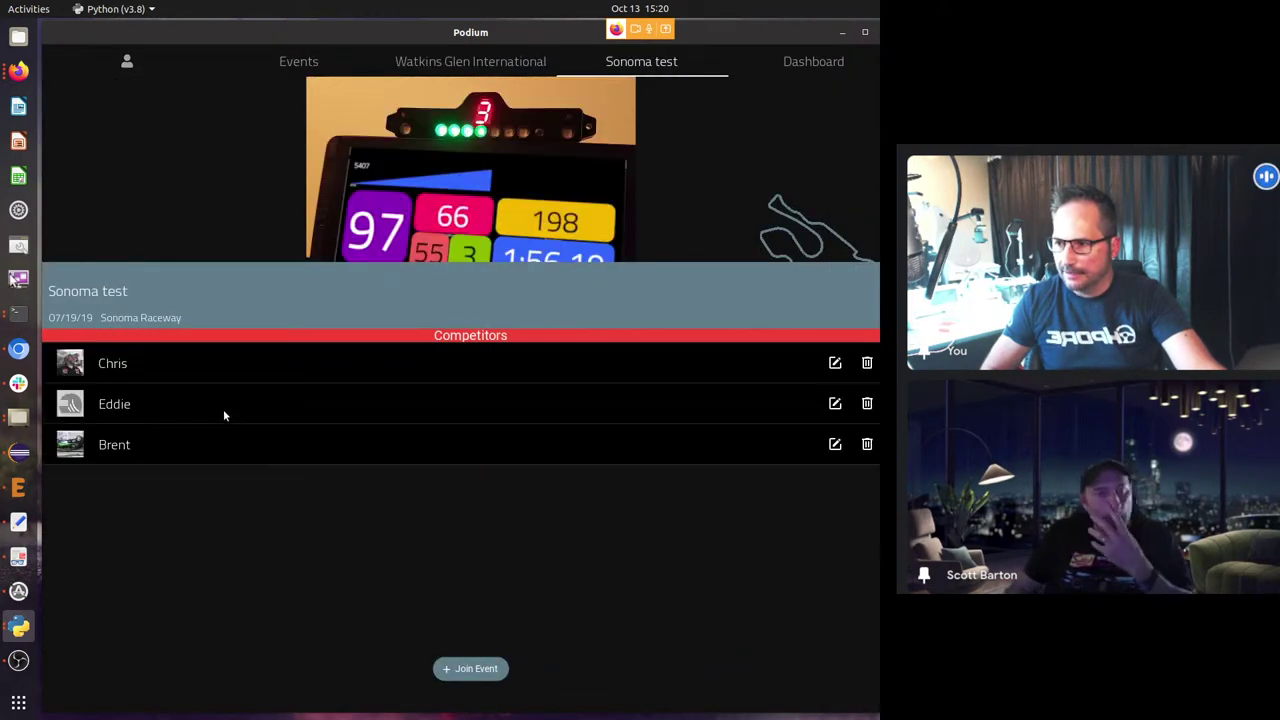
Plot lap 3 of the second competitor in the Sonoma test event, hide the lap list and fit the whole track map.
{"action": "left_click", "coordinate": [135, 404]}
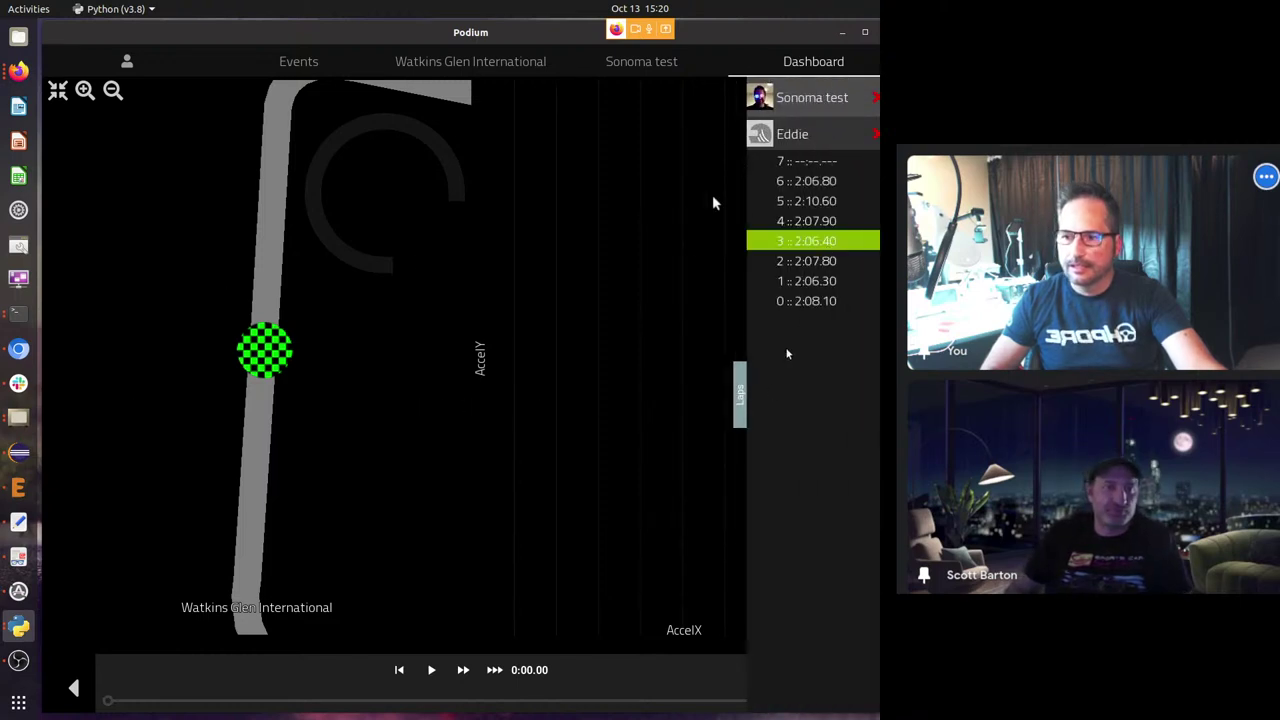
{"action": "left_click", "coordinate": [740, 395]}
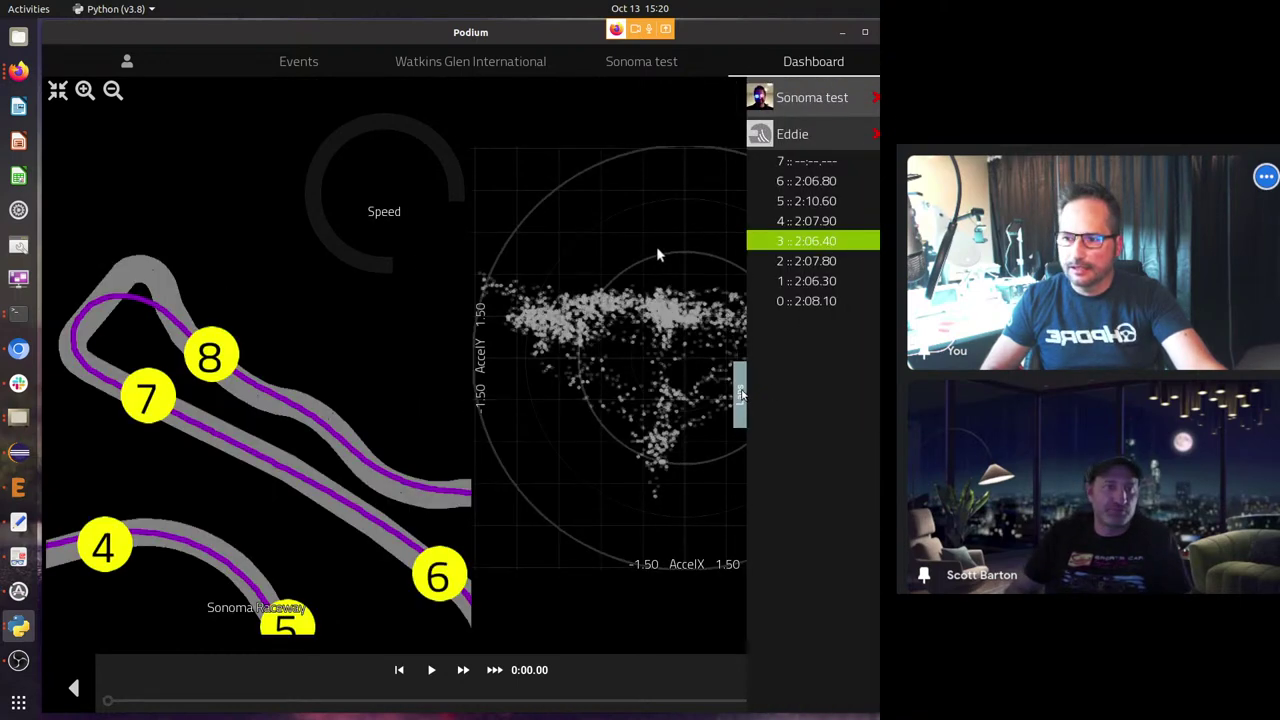
{"action": "left_click", "coordinate": [57, 90]}
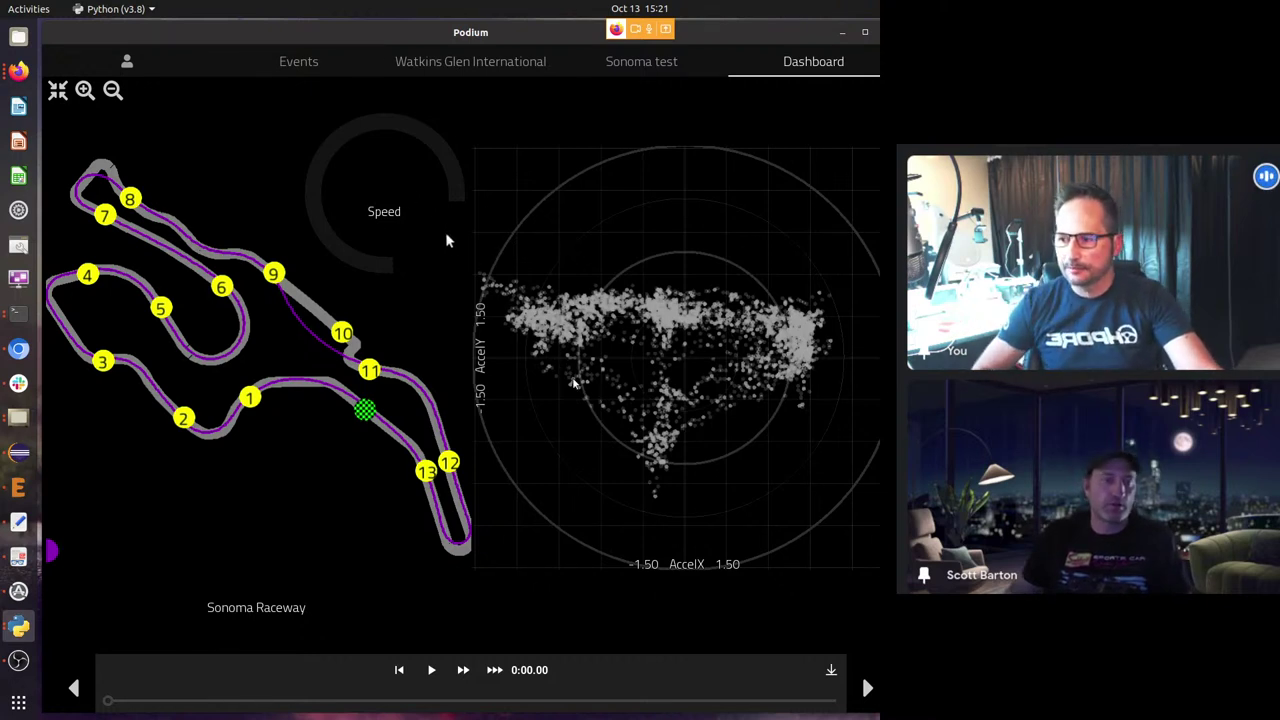
Enlarge the Sonoma Raceway map, move the lap playback to about 0:28.90 and play it from there.
{"action": "scroll", "coordinate": [240, 349], "scroll_direction": "up", "scroll_amount": 5}
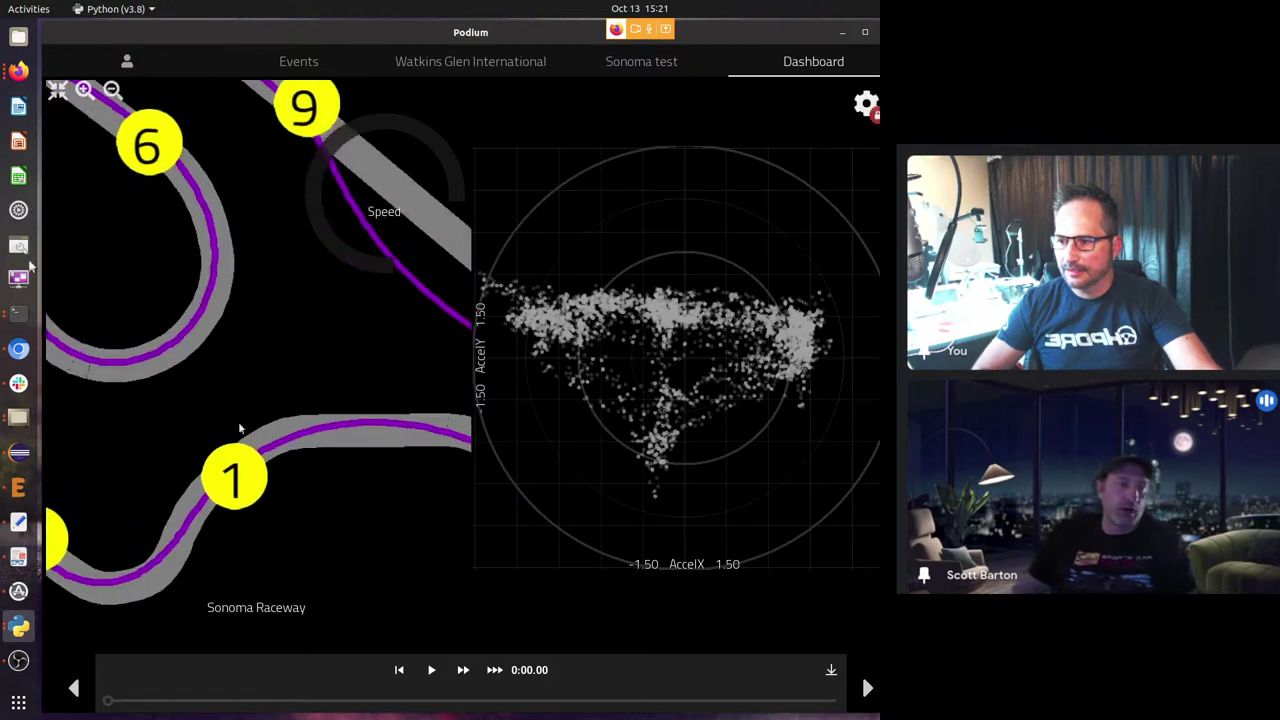
{"action": "left_click_drag", "start_coordinate": [248, 701], "coordinate": [274, 704]}
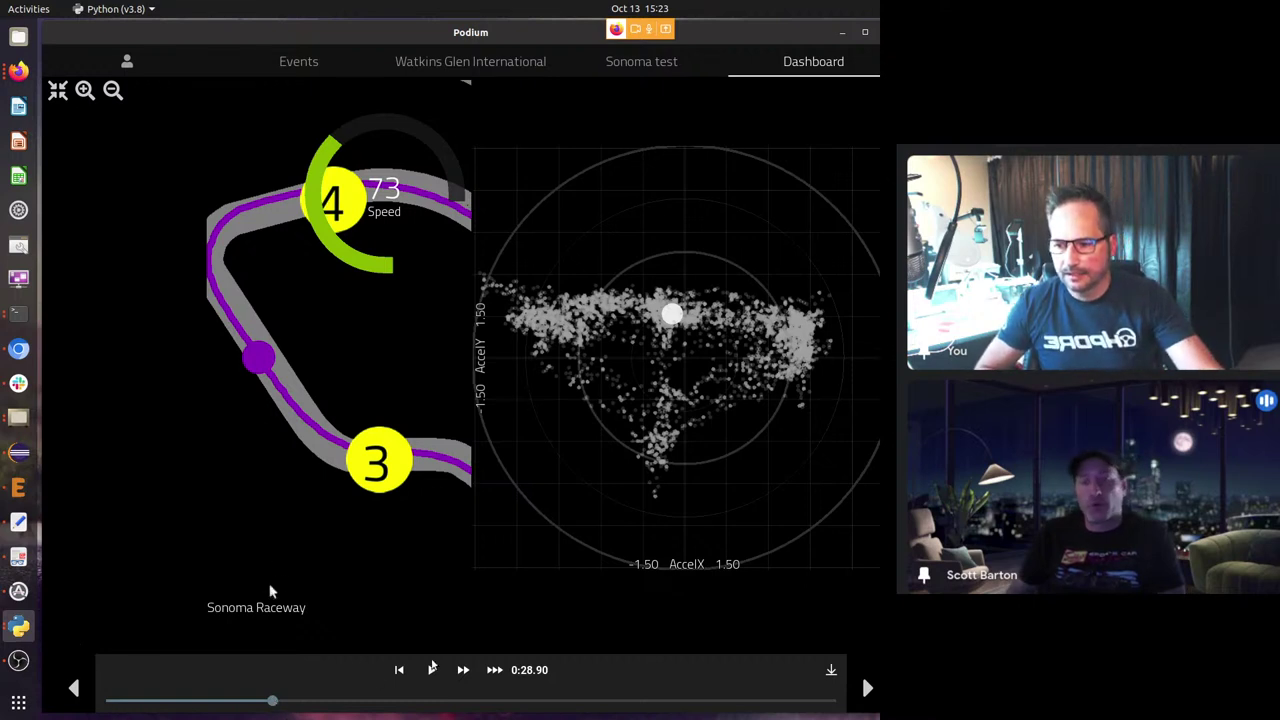
{"action": "key", "text": "space"}
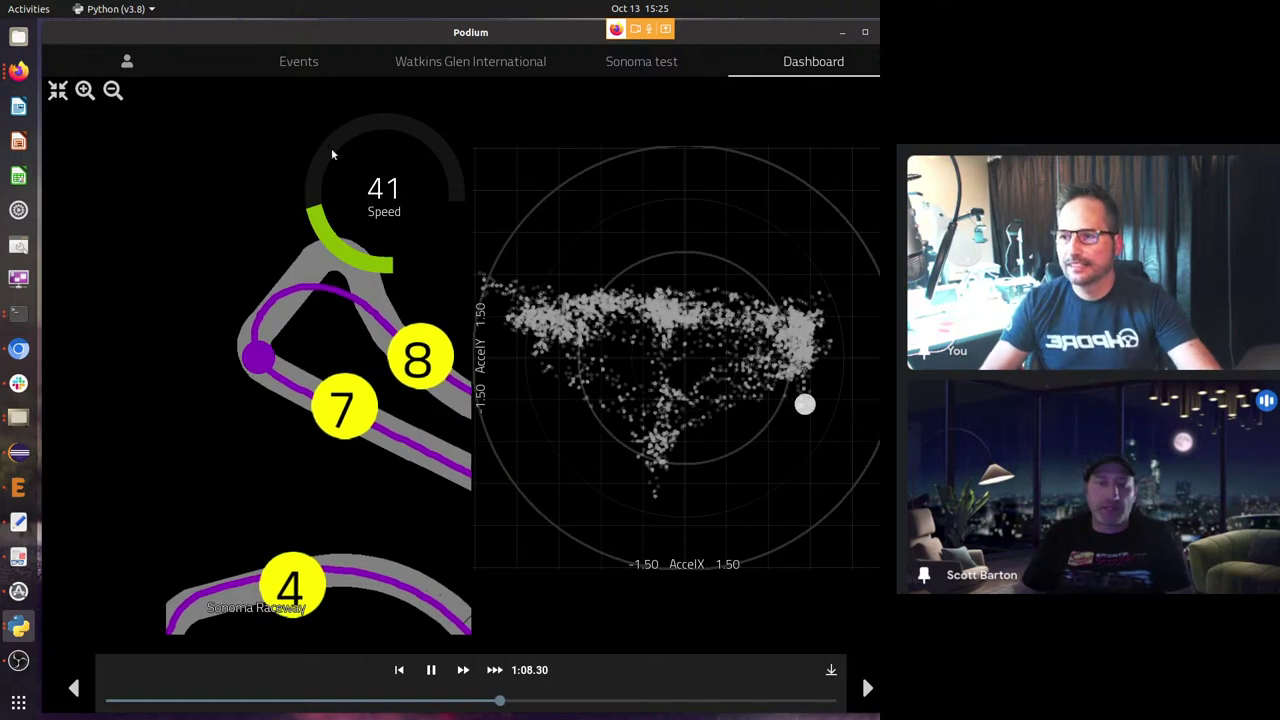
Remove the Sonoma competitor's session from the dashboard and select New Jersey MotorSports Park (Thunderbolt) by searching the tracks for "new jersey".
{"action": "left_click", "coordinate": [878, 390]}
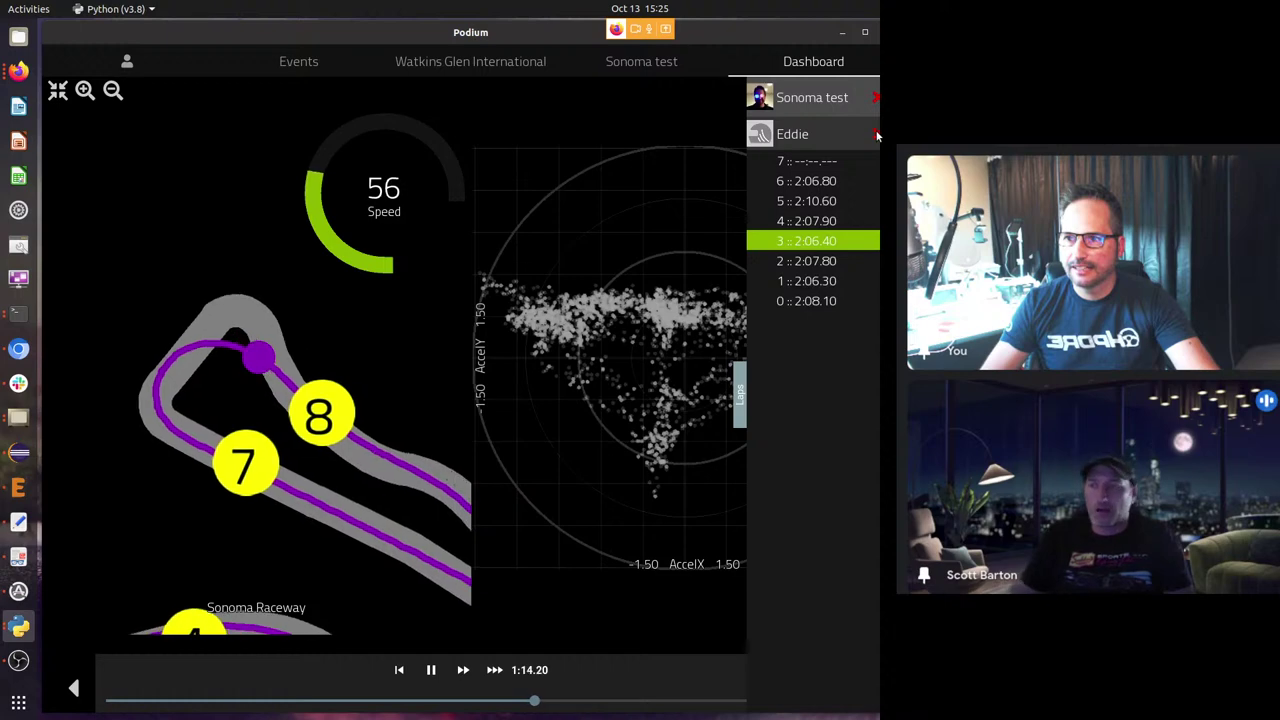
{"action": "left_click", "coordinate": [877, 134]}
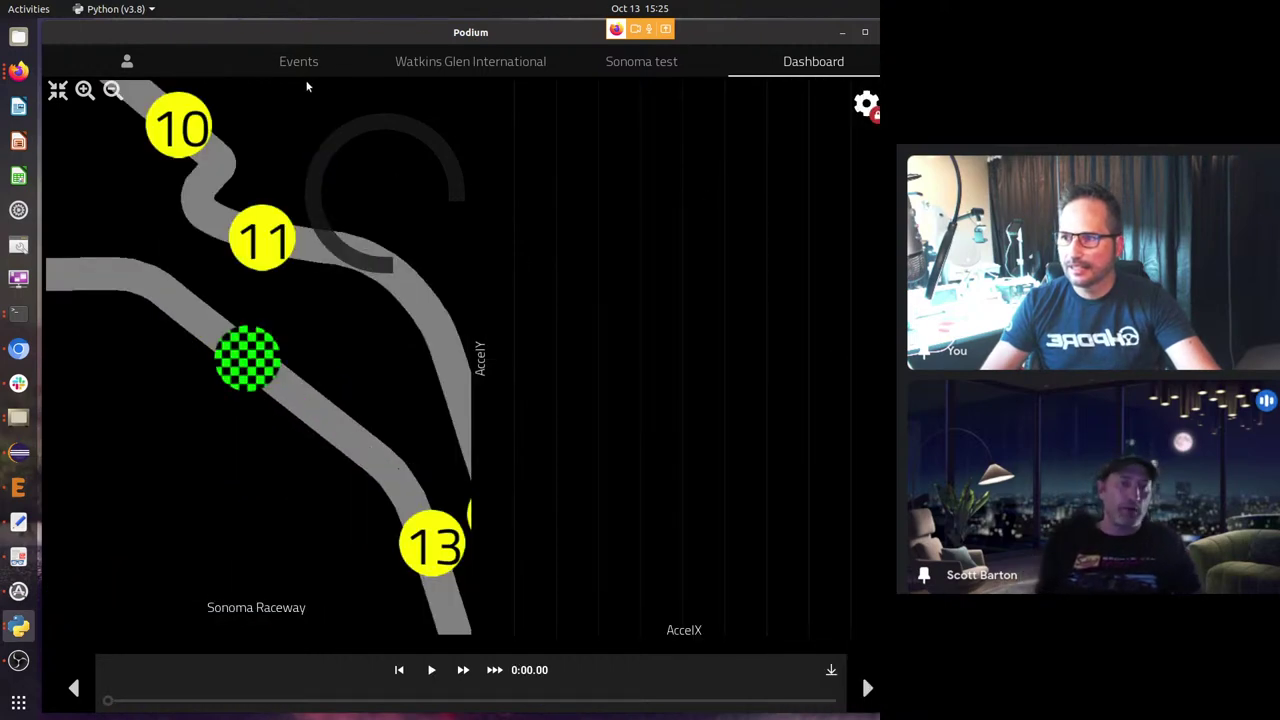
{"action": "left_click", "coordinate": [307, 74]}
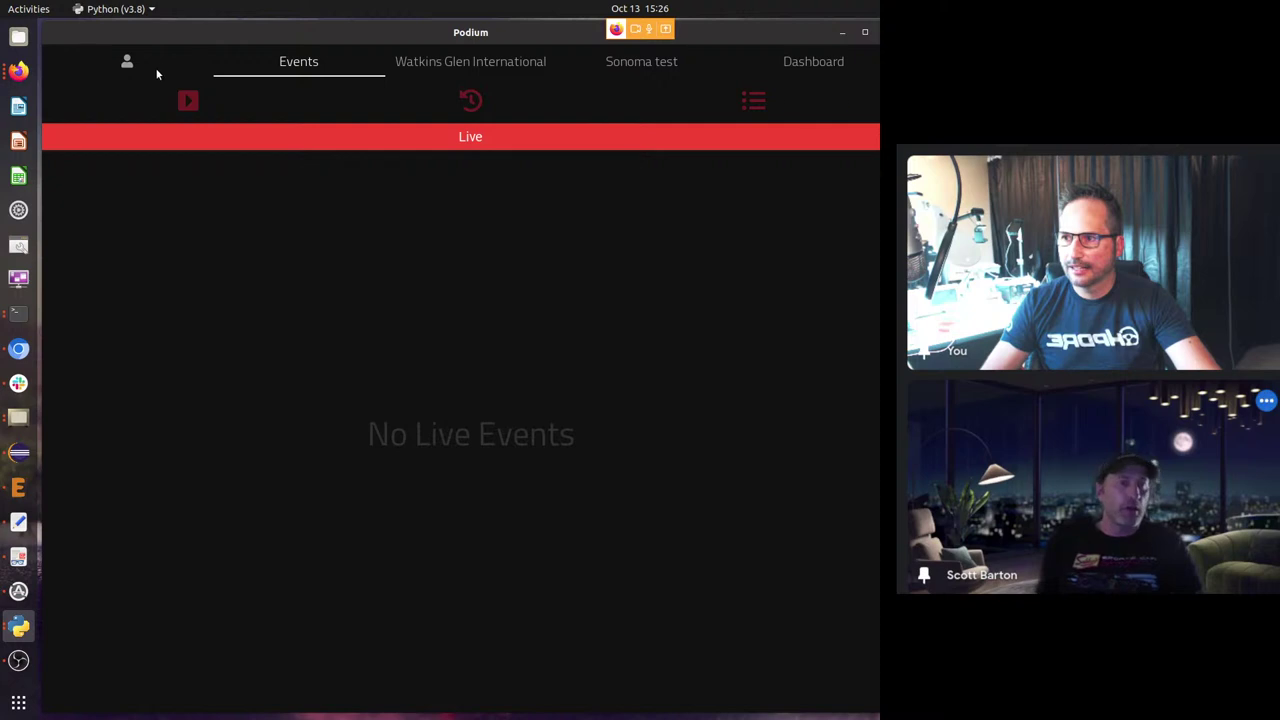
{"action": "left_click", "coordinate": [492, 62]}
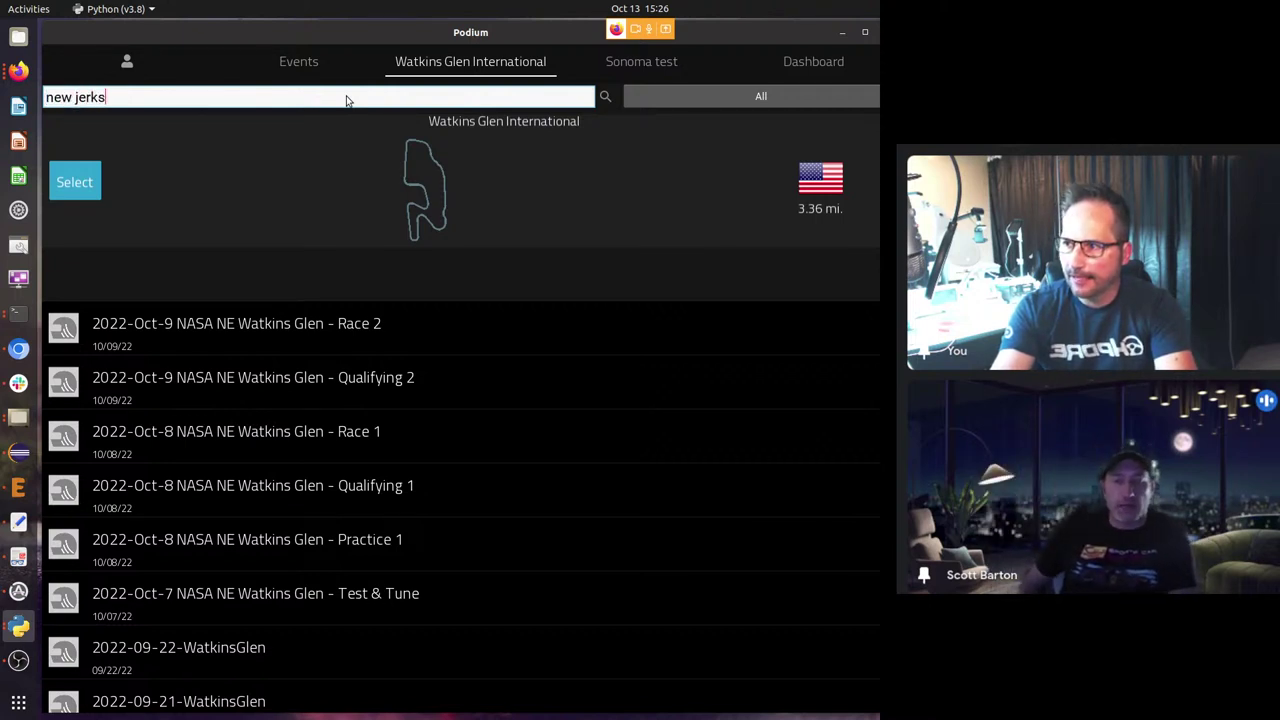
{"action": "type", "text": "new jersey"}
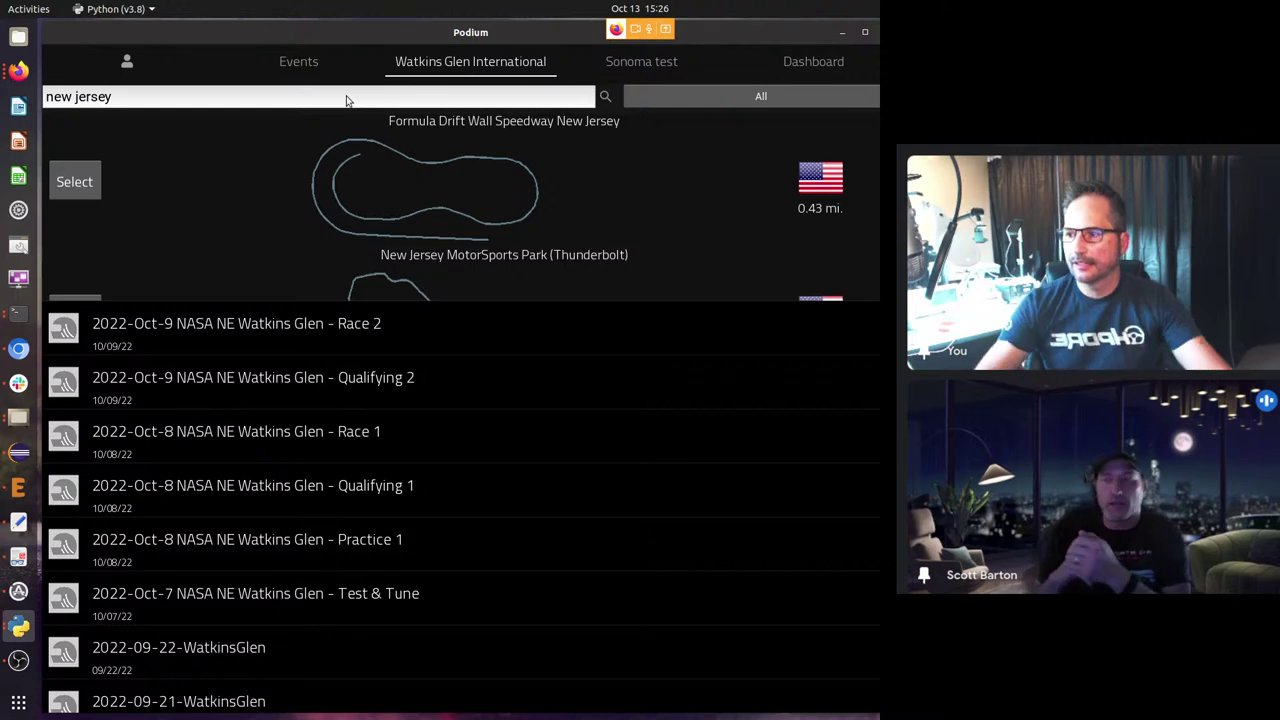
{"action": "scroll", "coordinate": [191, 186], "scroll_direction": "down", "scroll_amount": 2}
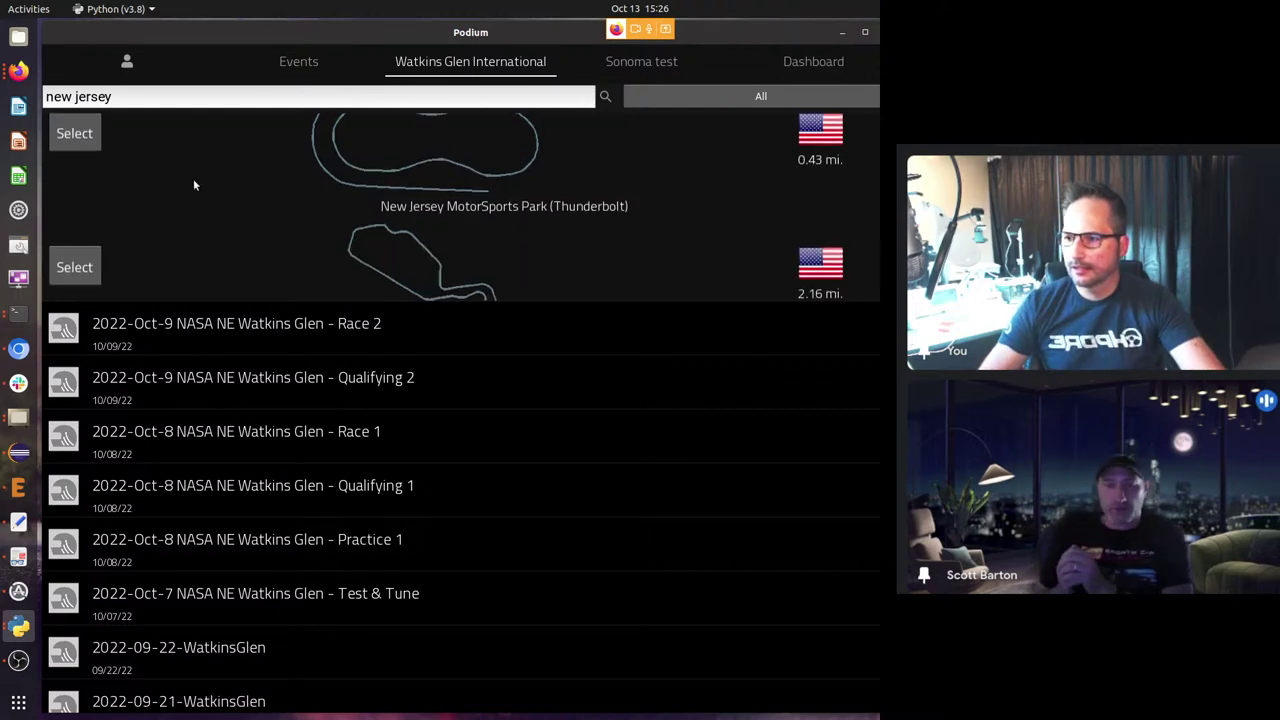
{"action": "left_click", "coordinate": [87, 260]}
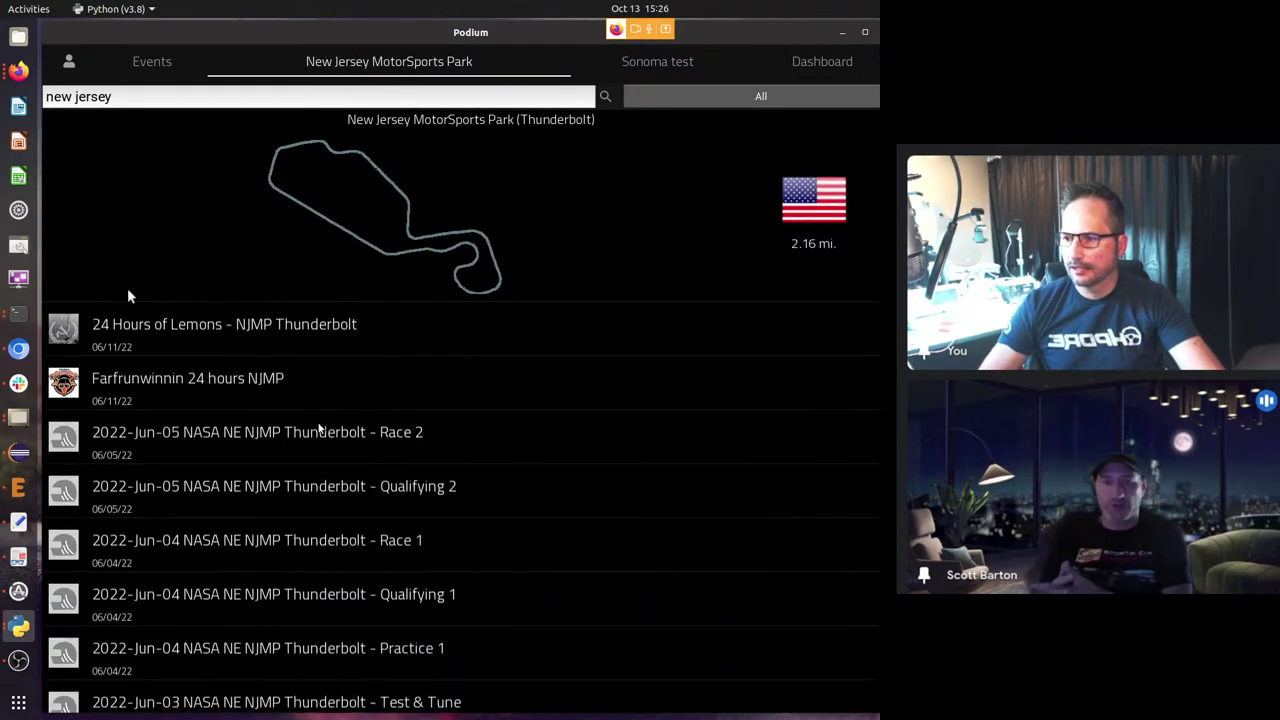
Open the 24 Hours of Lemons - NJMP Thunderbolt event and plot Altimate Warrior's lap 202 with the lap list hidden and the map reduced.
{"action": "left_click", "coordinate": [236, 330]}
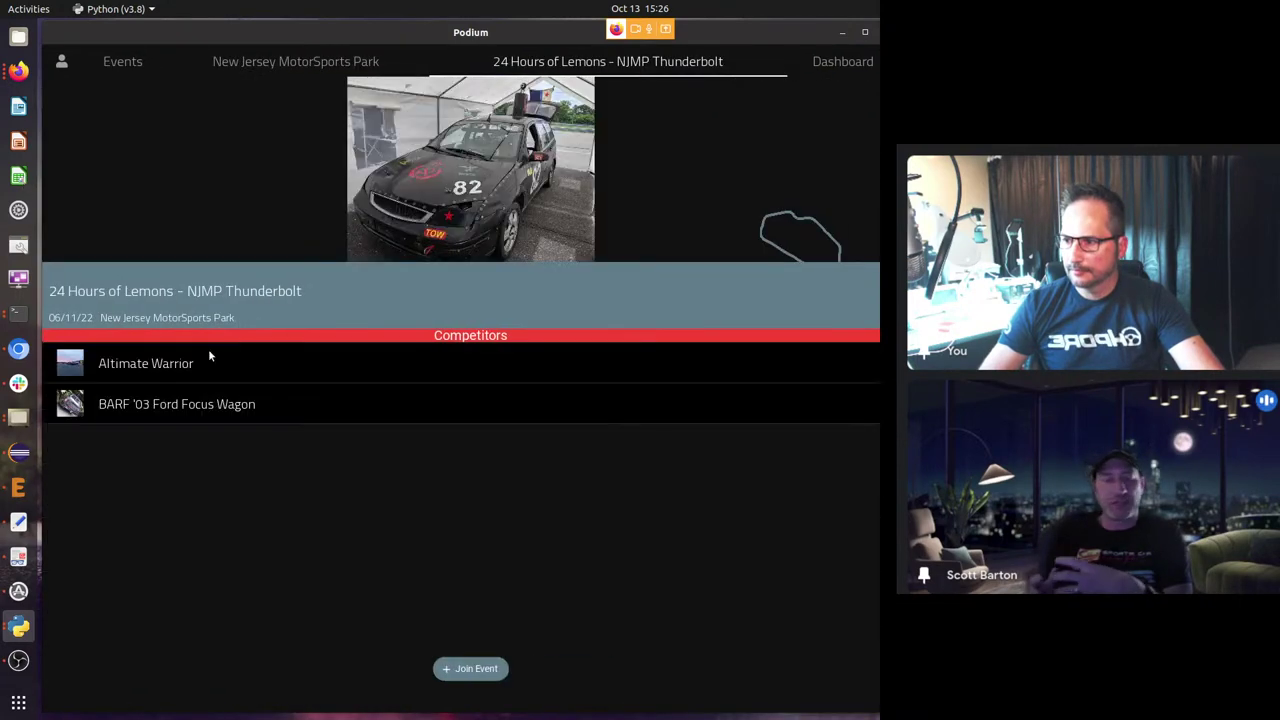
{"action": "left_click", "coordinate": [208, 364]}
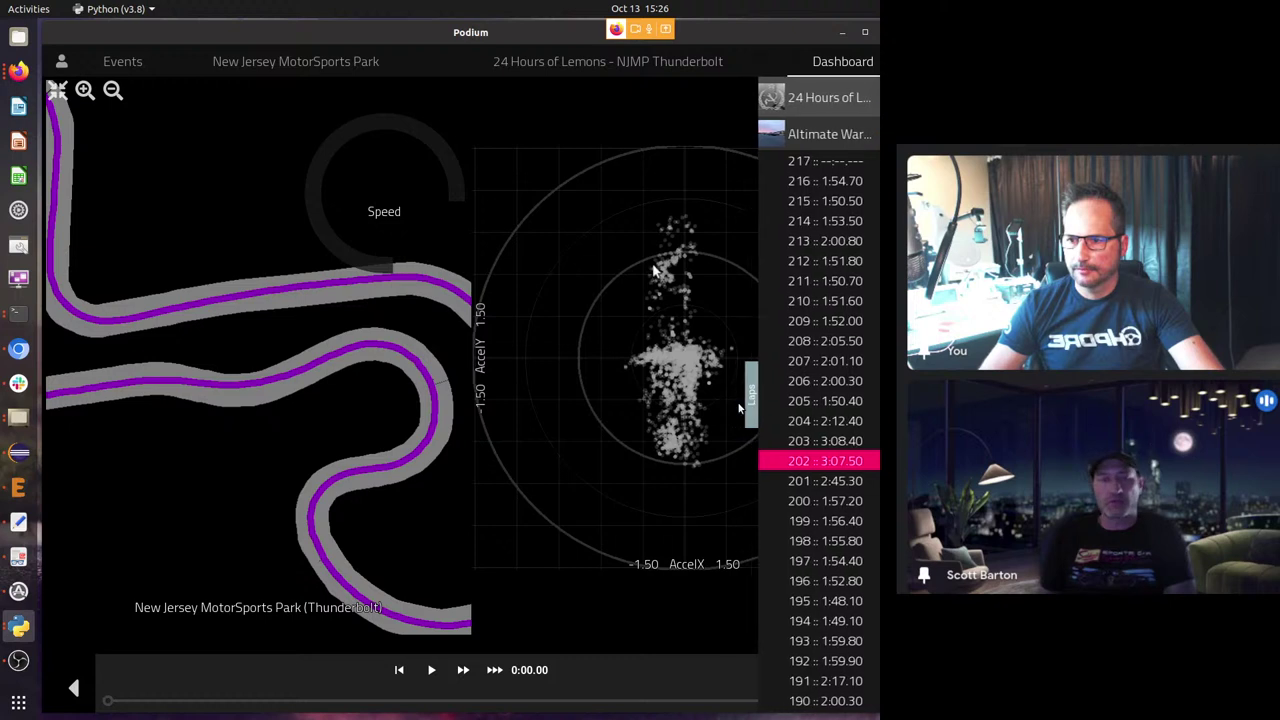
{"action": "left_click", "coordinate": [750, 396]}
{"action": "scroll", "coordinate": [55, 345], "scroll_direction": "down", "scroll_amount": 5}
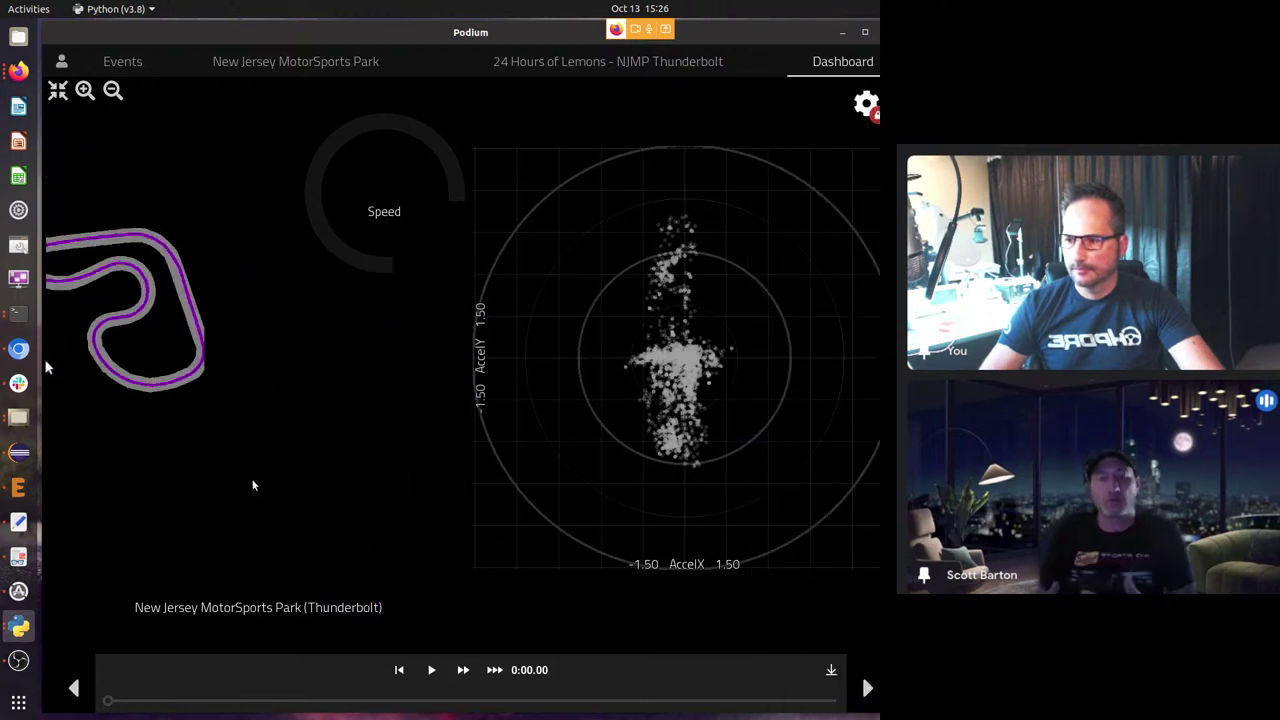
Replace the plotted lap with Altimate Warrior's lap 196 and hide the lap list.
{"action": "left_click", "coordinate": [874, 395]}
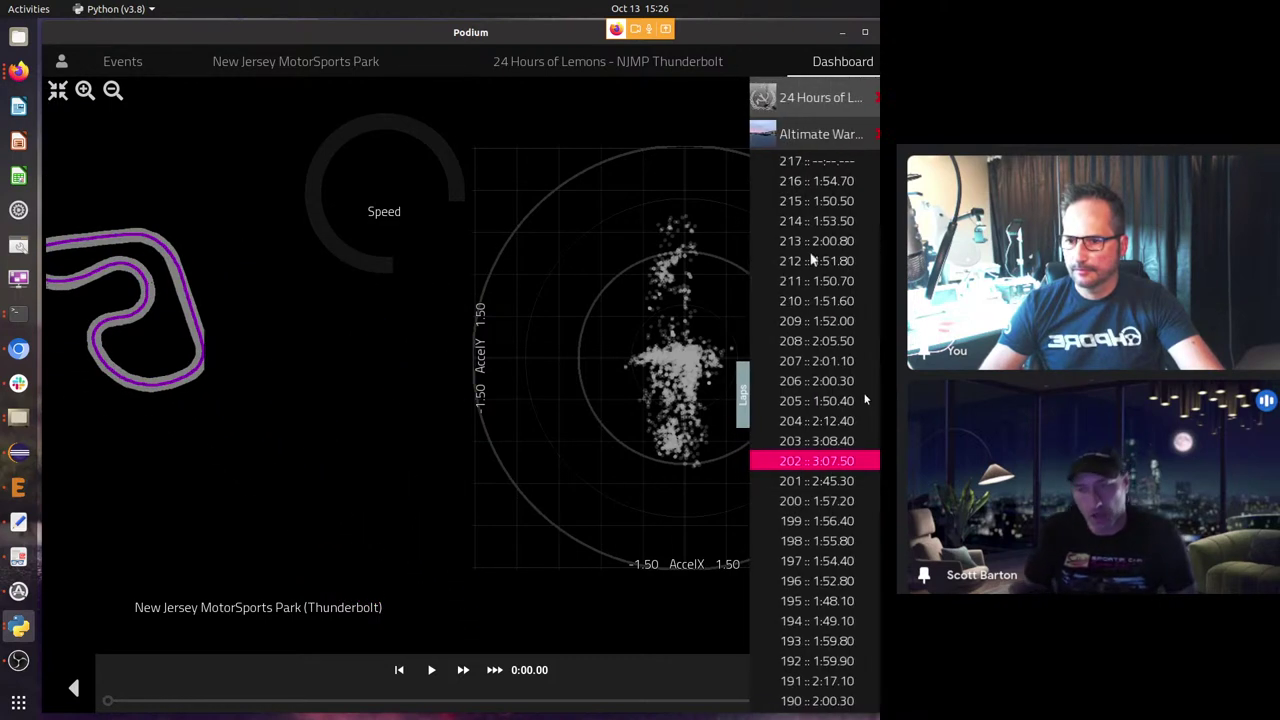
{"action": "left_click", "coordinate": [835, 584]}
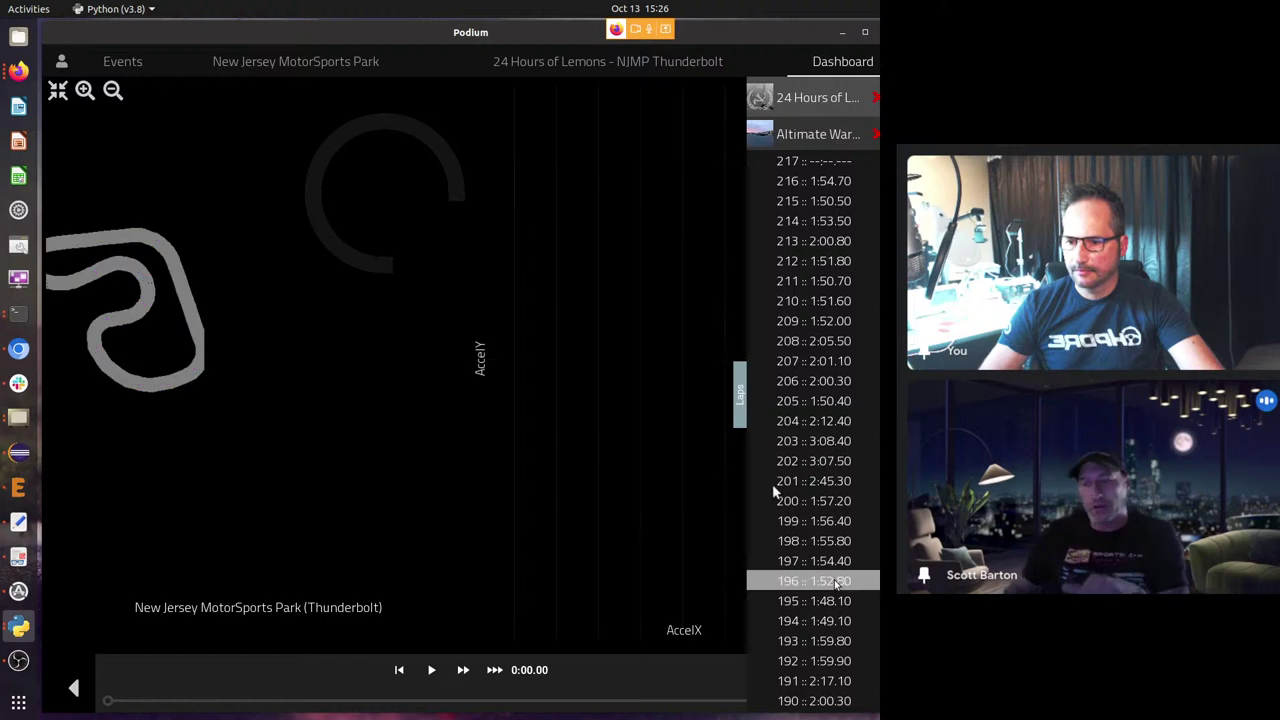
{"action": "left_click", "coordinate": [741, 397]}
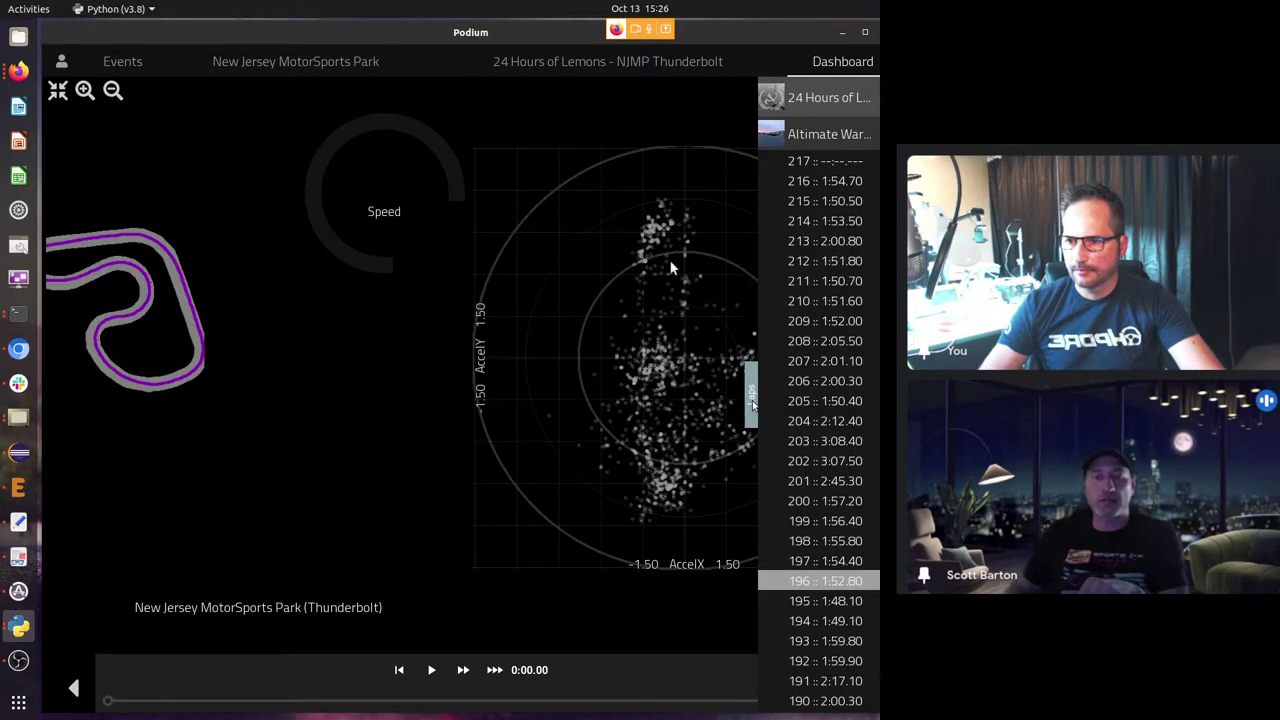
Play back lap 196 on the track map and traction circle and pause it at about 0:46.30.
{"action": "left_click", "coordinate": [431, 670]}
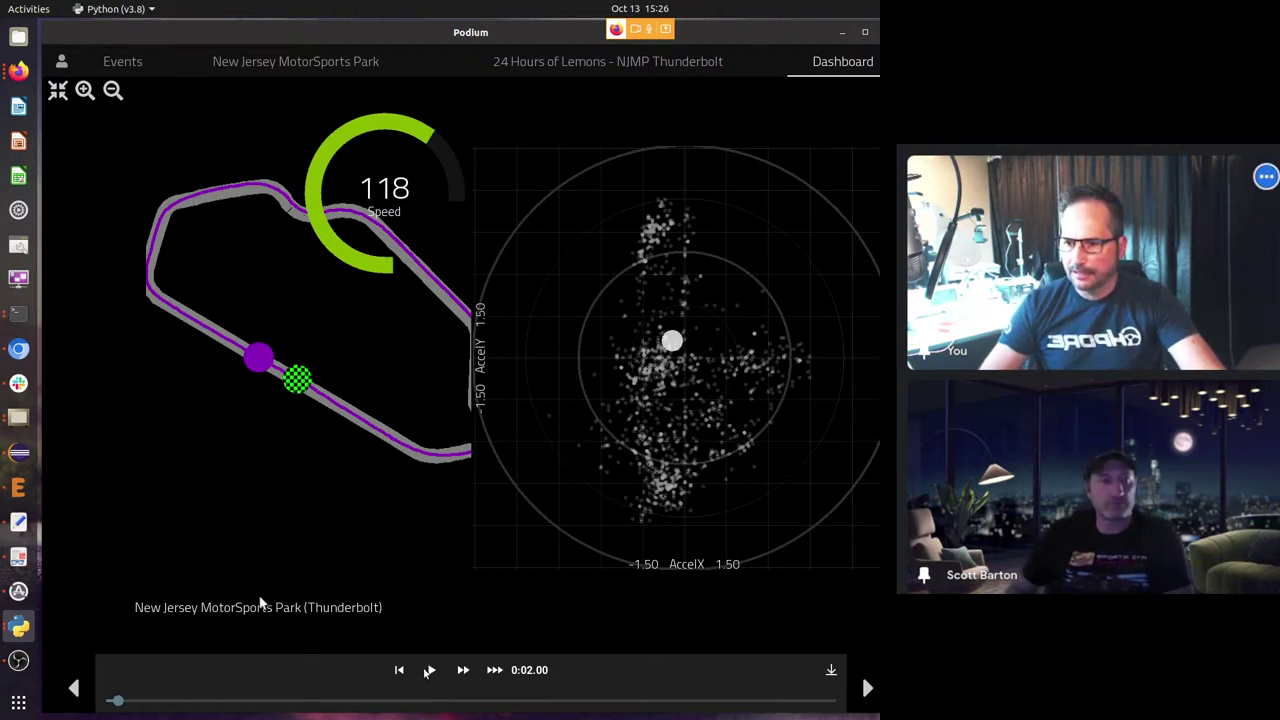
{"action": "key", "text": "space"}
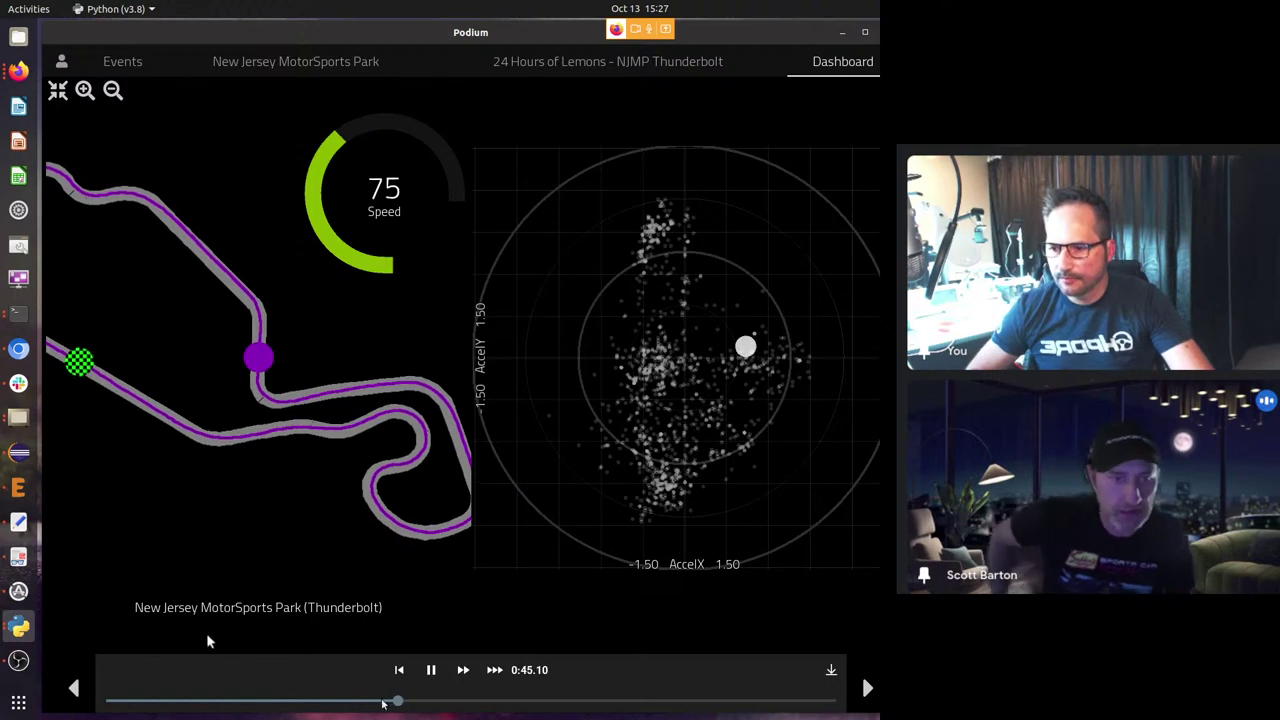
{"action": "left_click", "coordinate": [432, 675]}
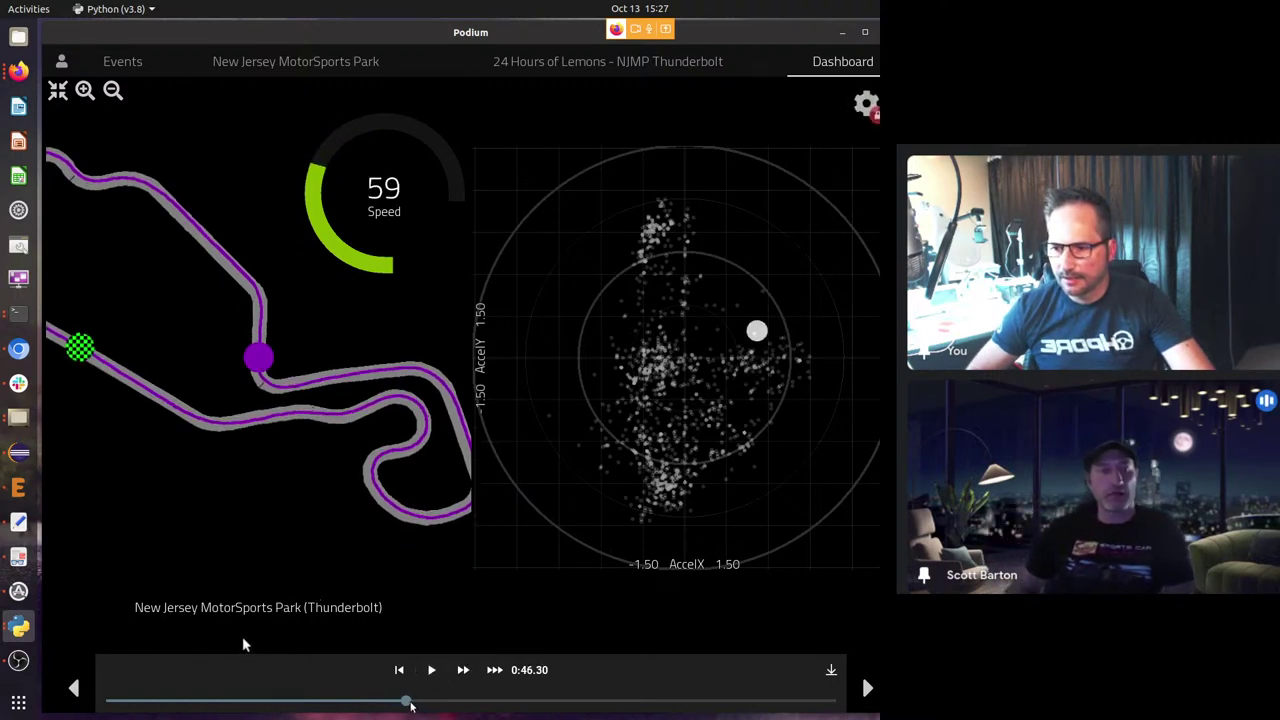
Move the paused lap playback back to about 0:38.30.
{"action": "key", "text": "Left"}
{"action": "key", "text": "Left"}
{"action": "key", "text": "Left"}
{"action": "key", "text": "Left"}
{"action": "key", "text": "Left"}
{"action": "key", "text": "Left"}
{"action": "key", "text": "Left"}
{"action": "key", "text": "Left"}
{"action": "key", "text": "Left"}
{"action": "key", "text": "Left"}
{"action": "key", "text": "Left"}
{"action": "key", "text": "Left"}
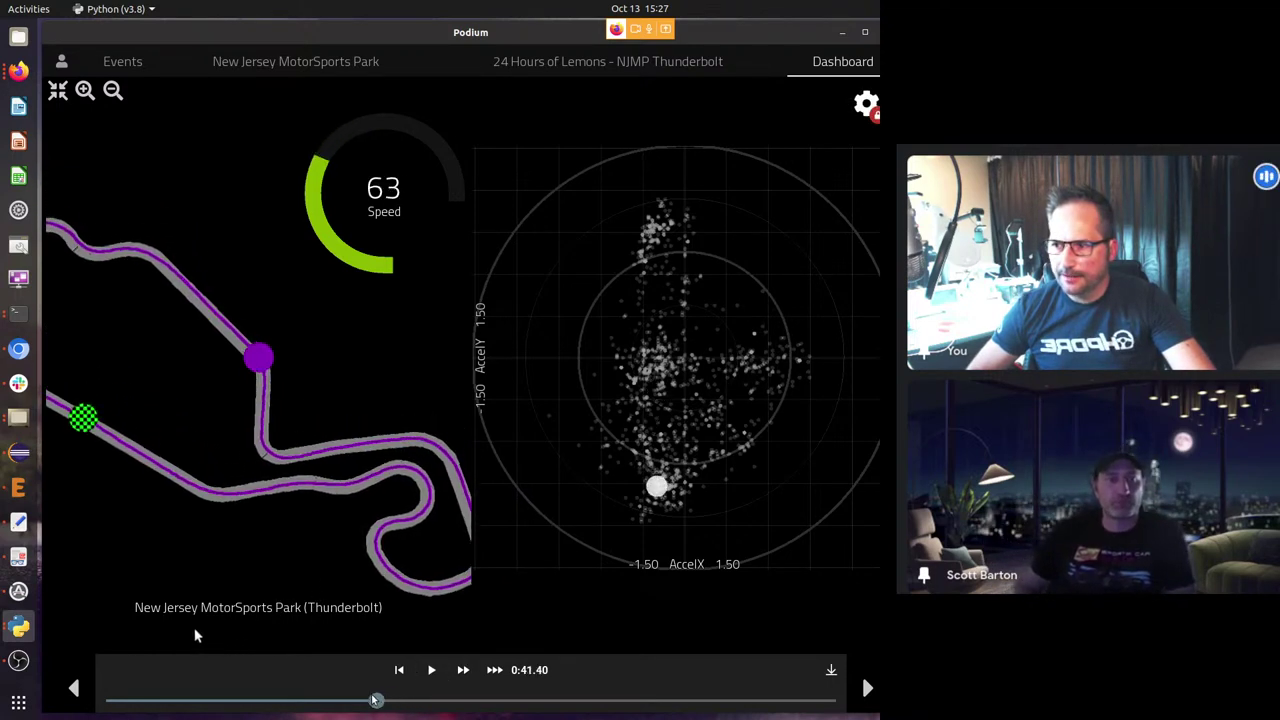
{"action": "key", "text": "Left"}
{"action": "key", "text": "Left"}
{"action": "key", "text": "Left"}
{"action": "key", "text": "Left"}
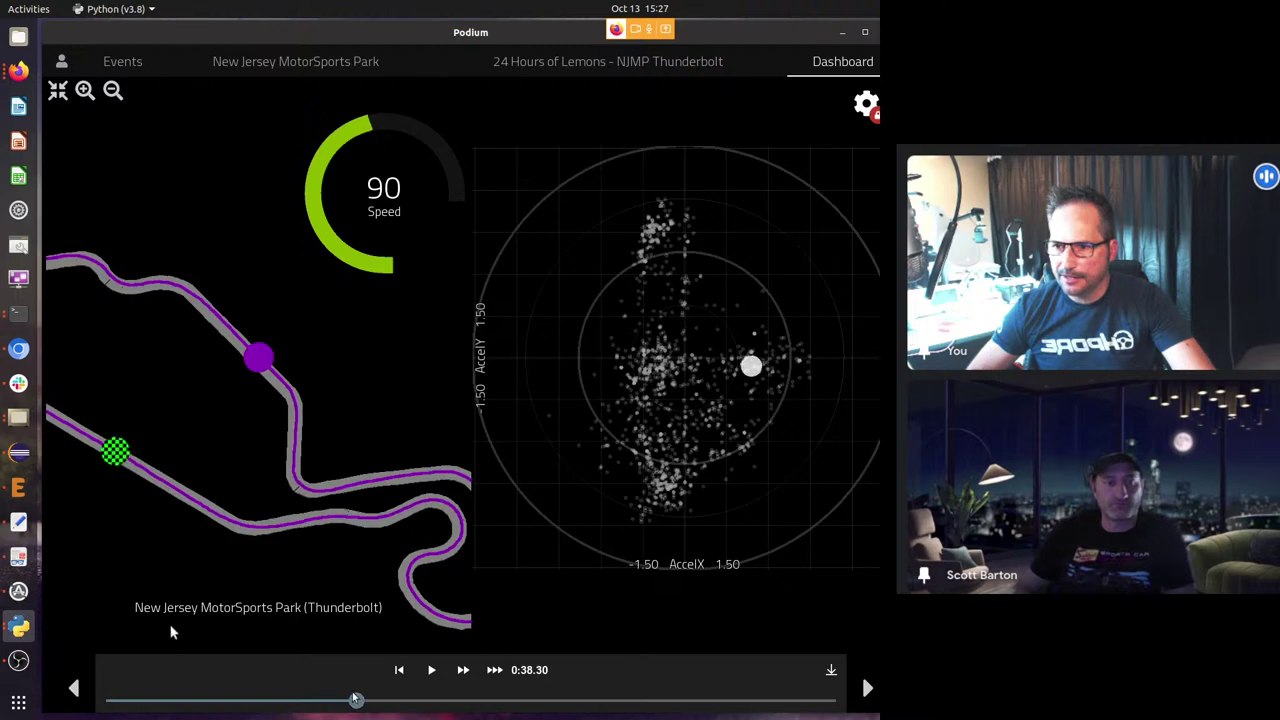
Move the playback back and forth in small increments around 0:38.40 and stop at about 0:37.90 to examine the traction circle point.
{"action": "key", "text": "Right"}
{"action": "key", "text": "Left"}
{"action": "key", "text": "Right"}
{"action": "key", "text": "Right"}
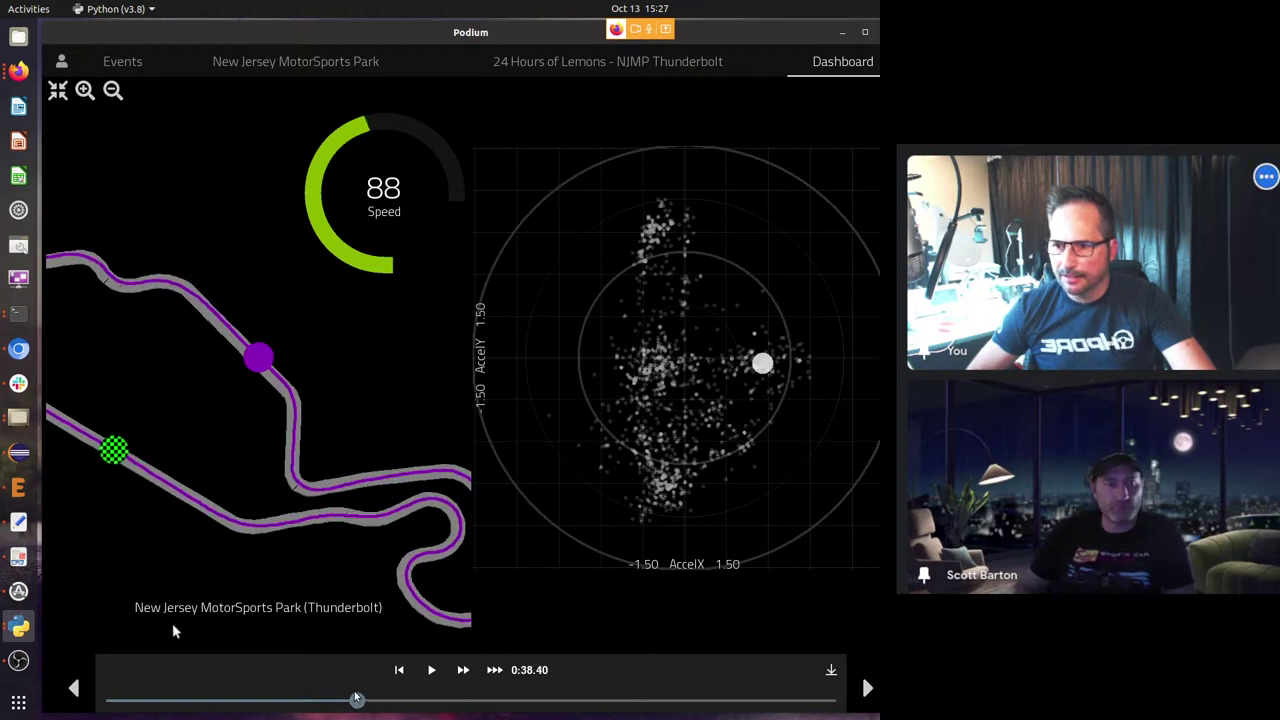
{"action": "key", "text": "Left"}
{"action": "key", "text": "Left"}
{"action": "key", "text": "Right"}
{"action": "key", "text": "Right"}
{"action": "key", "text": "Left"}
{"action": "key", "text": "Left"}
{"action": "key", "text": "Left"}
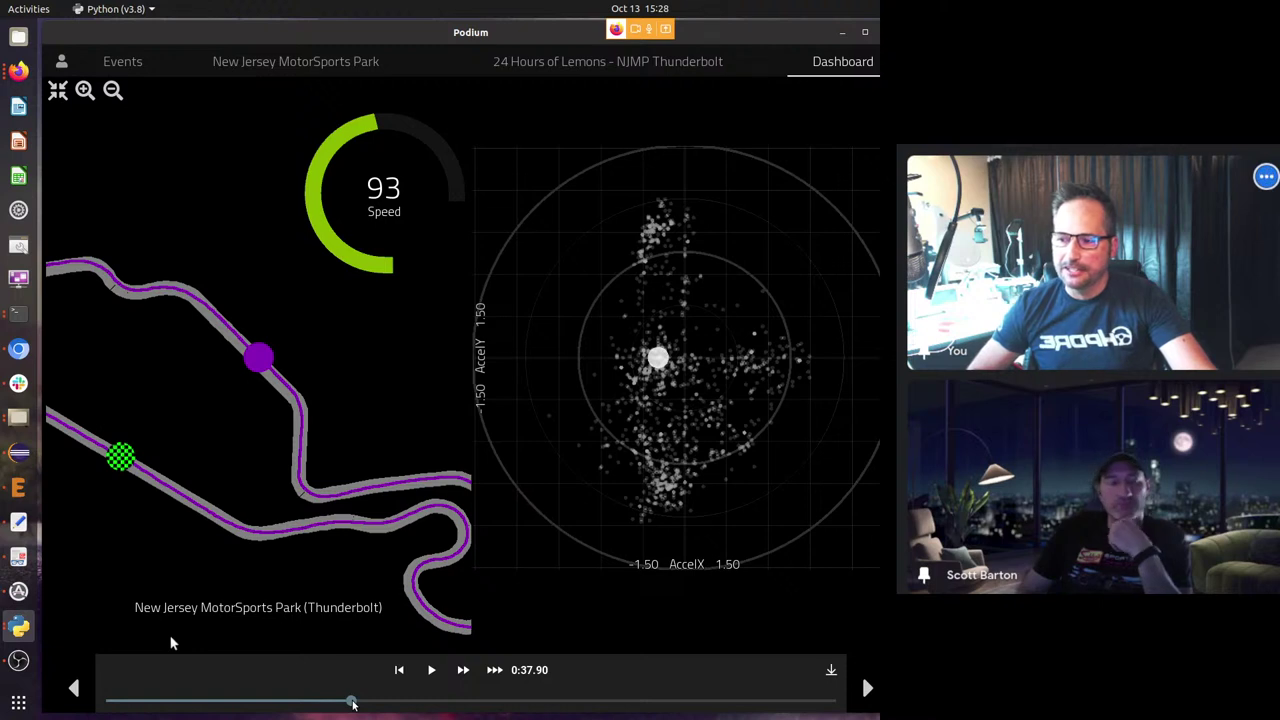
Move the playback back to about 0:37.50, forward to 0:38.00, and resume playing the lap.
{"action": "key", "text": "Left"}
{"action": "key", "text": "Left"}
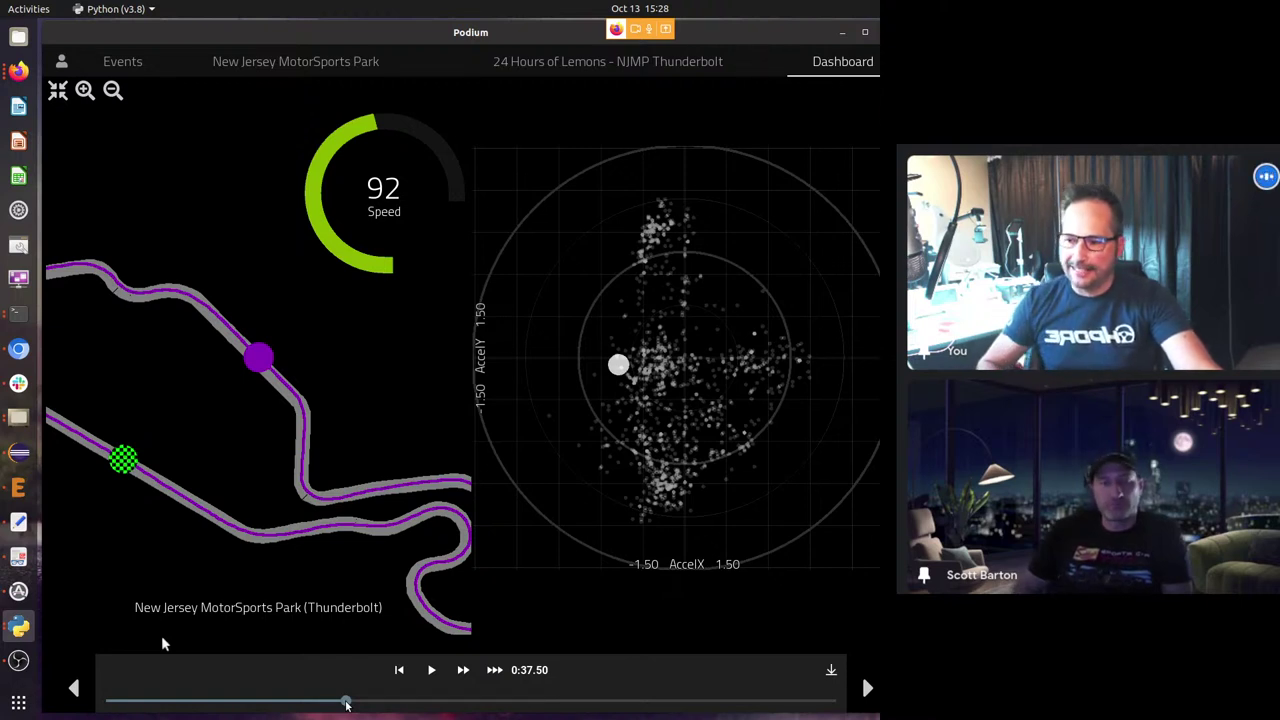
{"action": "left_click_drag", "start_coordinate": [346, 703], "coordinate": [352, 703]}
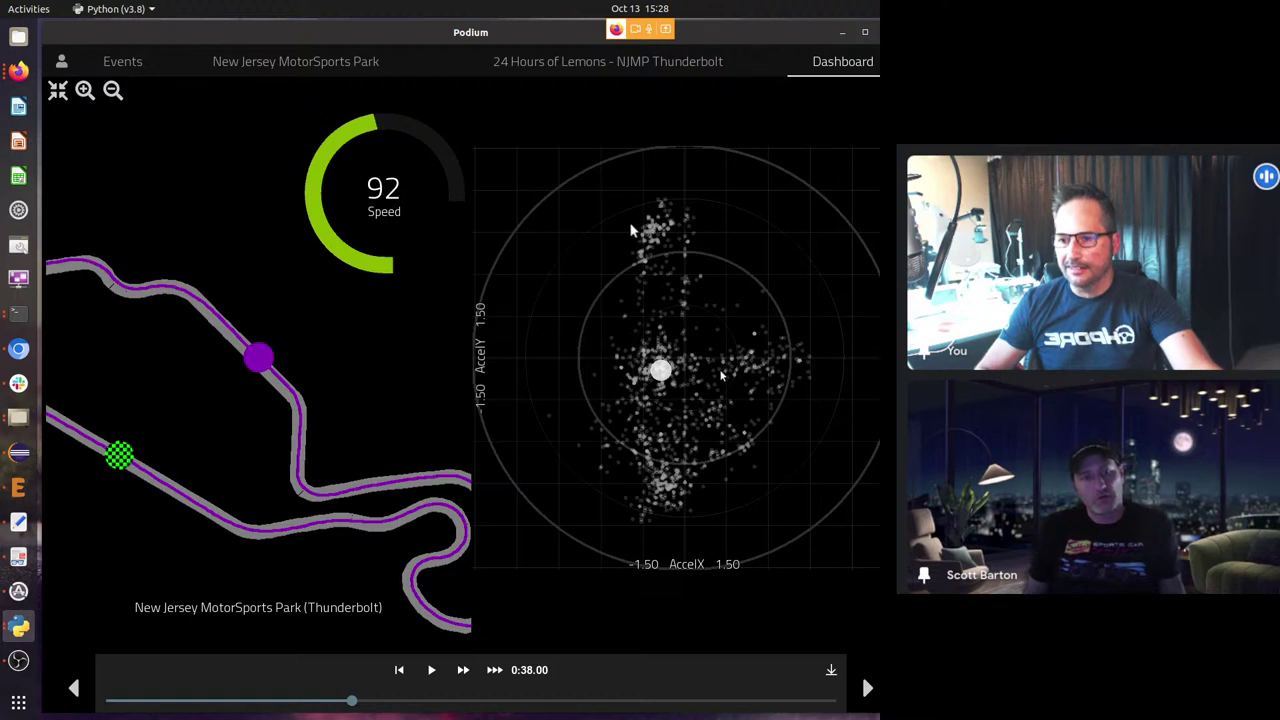
{"action": "left_click", "coordinate": [435, 676]}
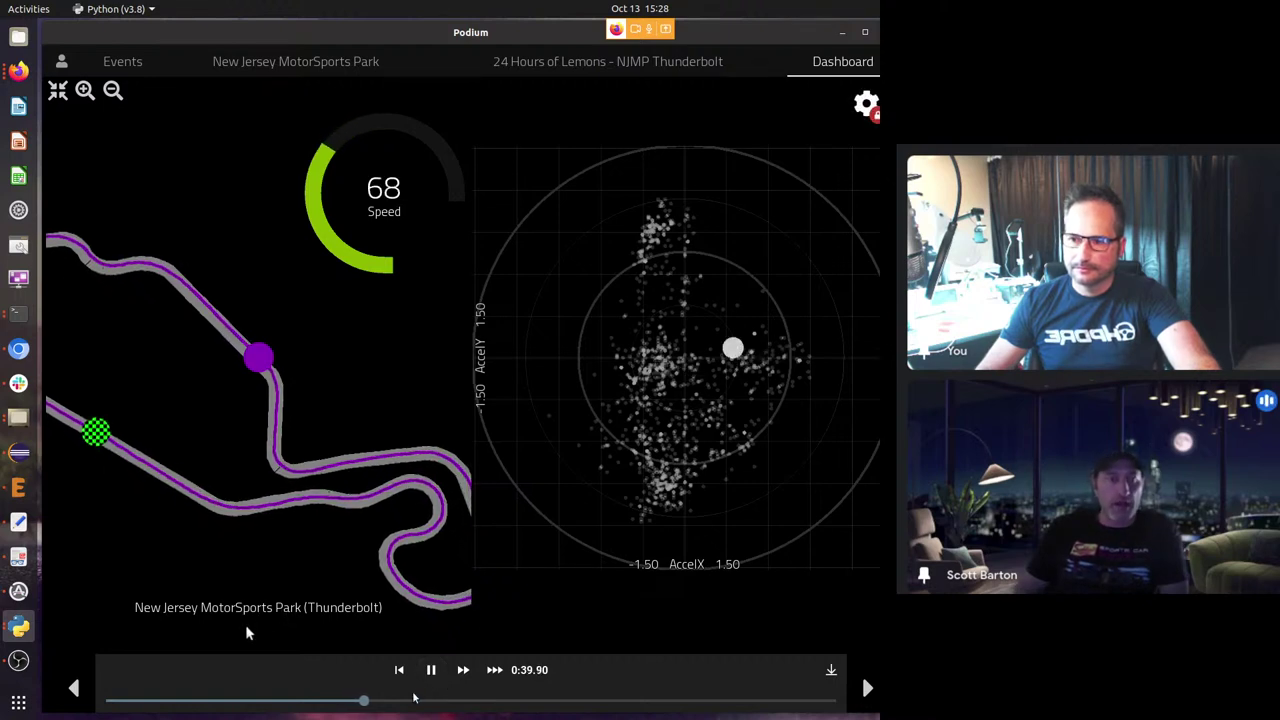
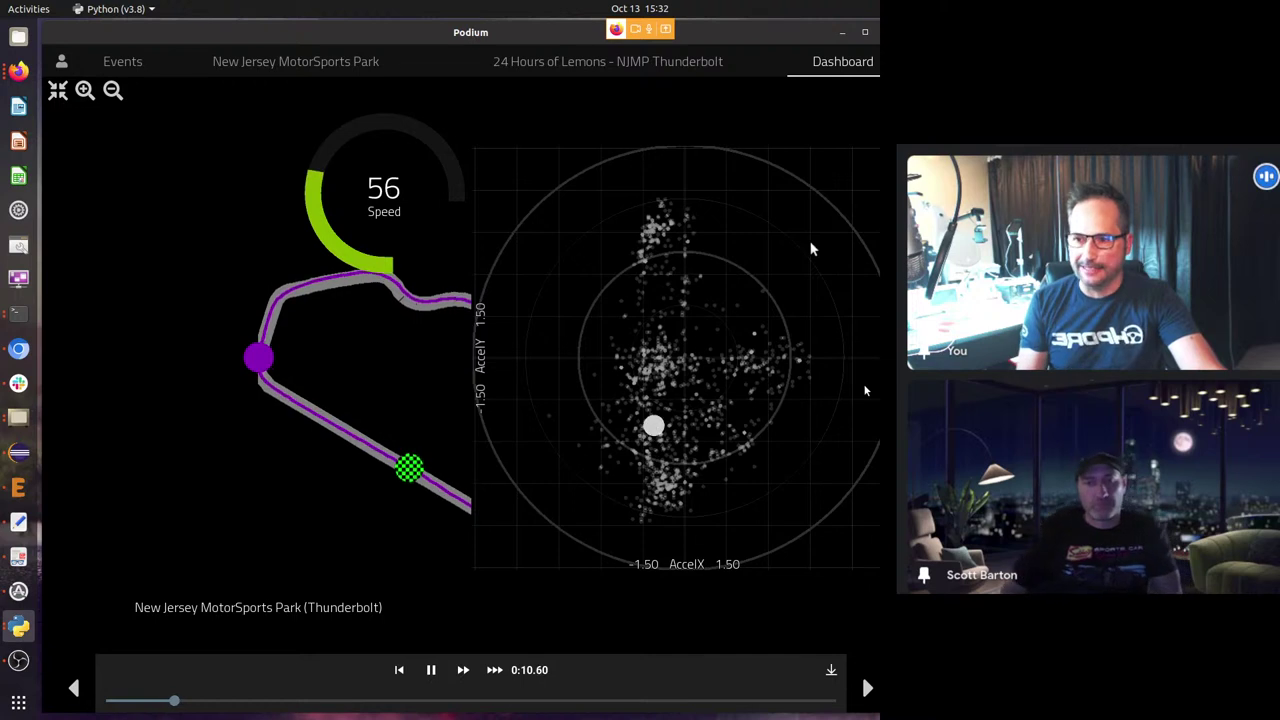
Remove Altimate Warrior's session from the dashboard and select Virginia International Raceway (Full Course) by searching the tracks for "virginia".
{"action": "left_click", "coordinate": [877, 392]}
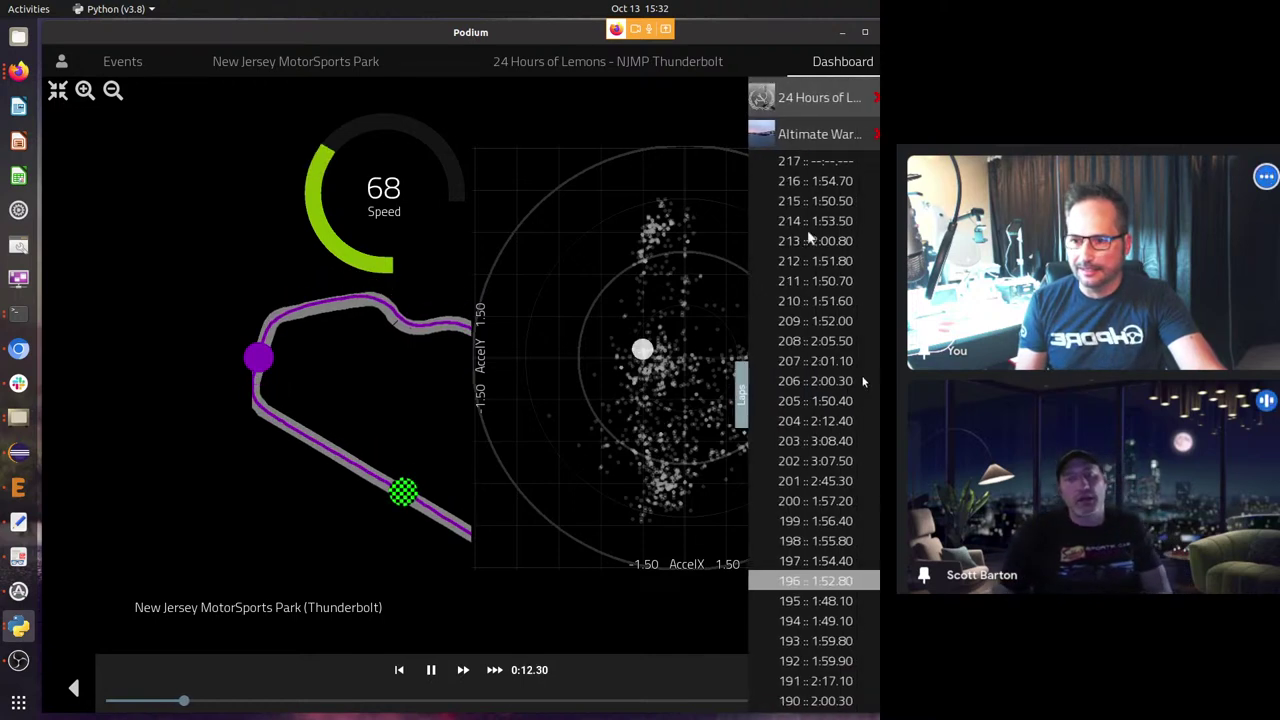
{"action": "left_click", "coordinate": [877, 134]}
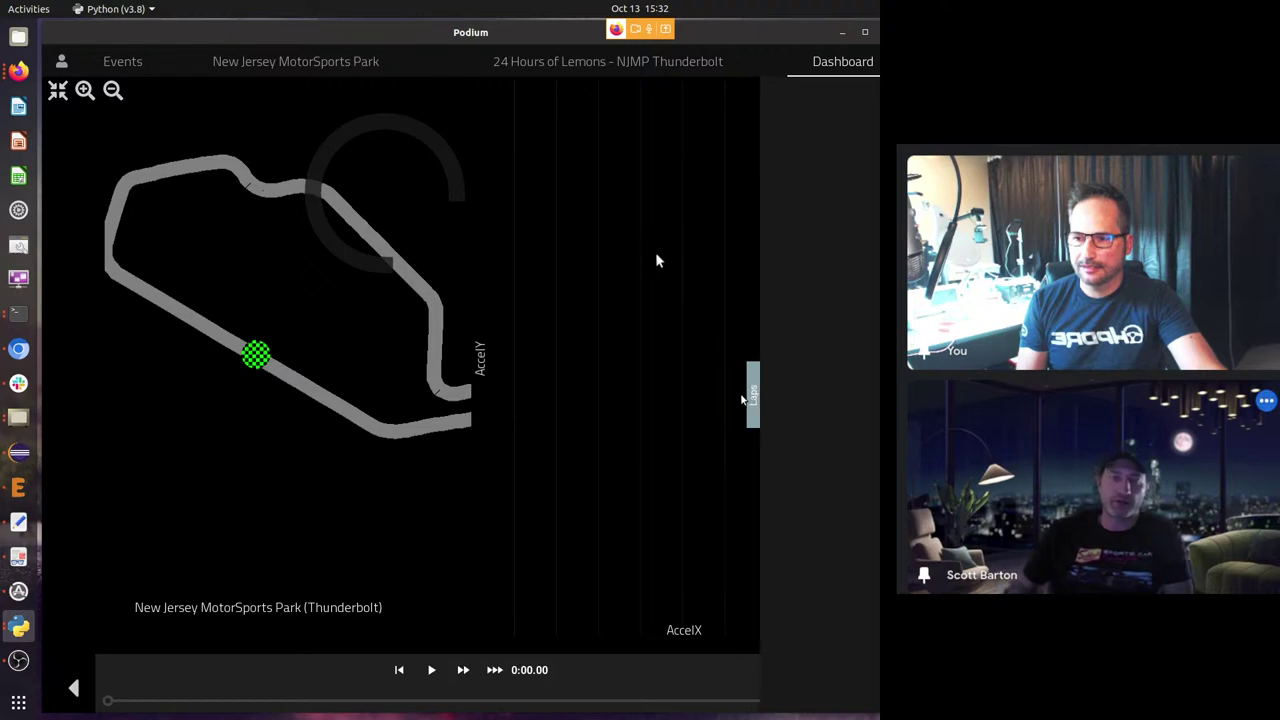
{"action": "left_click", "coordinate": [112, 68]}
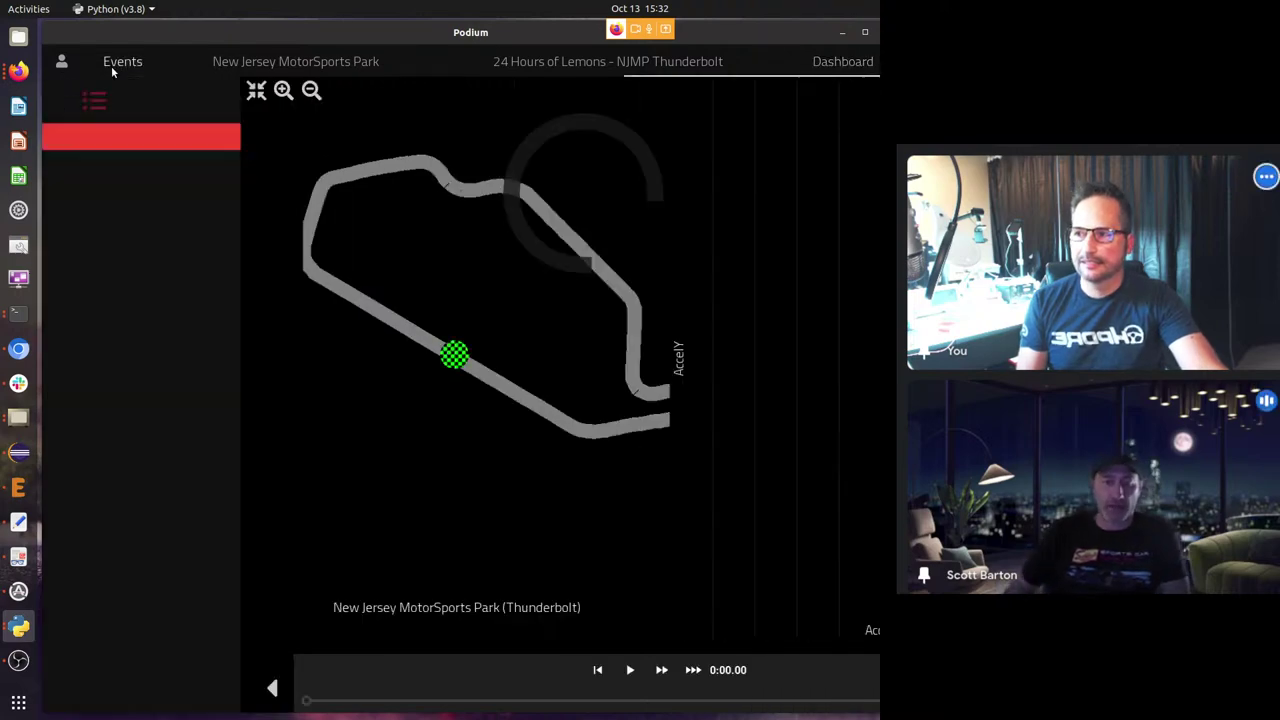
{"action": "left_click", "coordinate": [285, 61]}
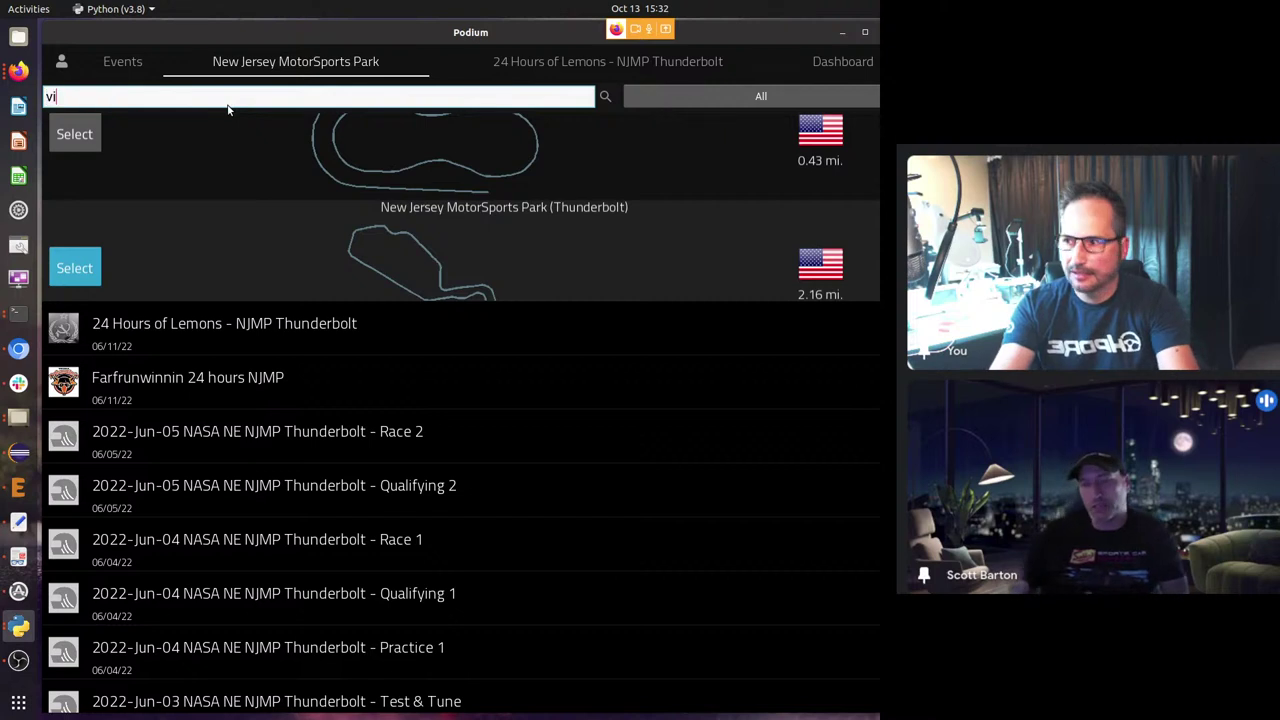
{"action": "key", "text": "Return"}
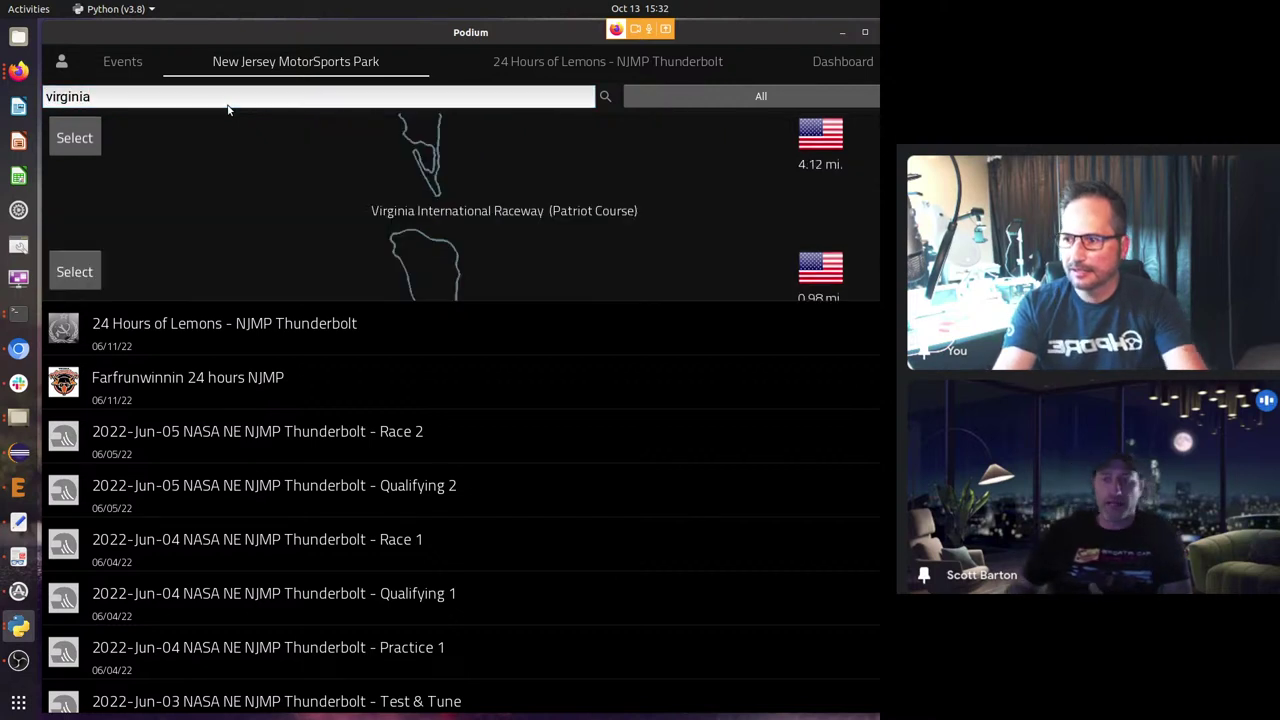
{"action": "scroll", "coordinate": [280, 198], "scroll_direction": "up", "scroll_amount": 5}
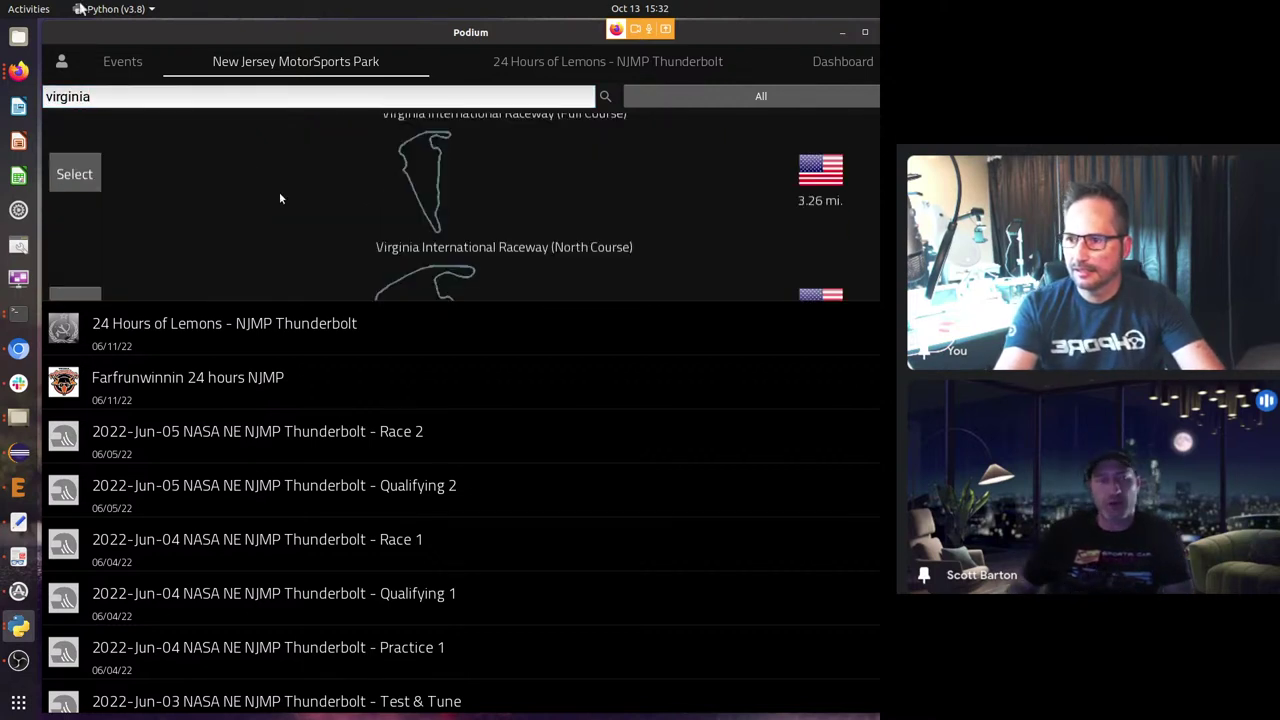
{"action": "left_click", "coordinate": [84, 194]}
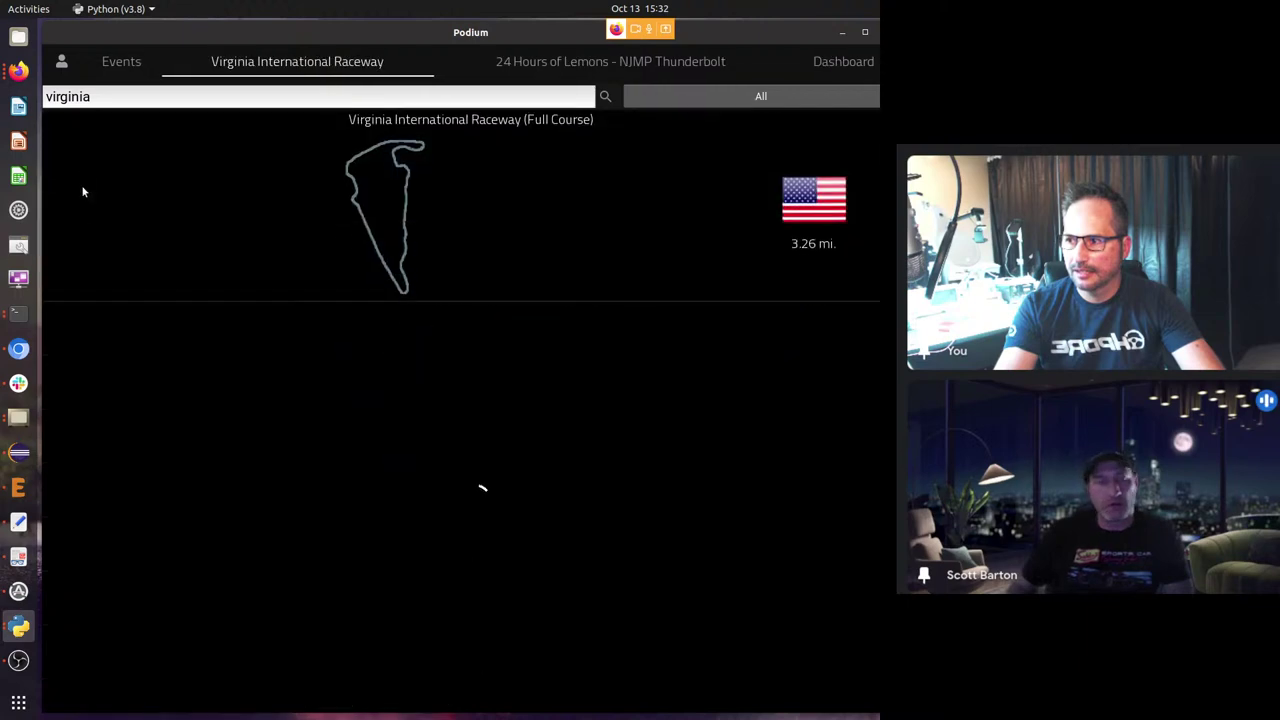
Find the AER Virginia International Raceway event dated 08/15/15 and load the ProFormance Coaching/CCR 626 competitor into the dashboard.
{"action": "scroll", "coordinate": [282, 441], "scroll_direction": "down", "scroll_amount": 15}
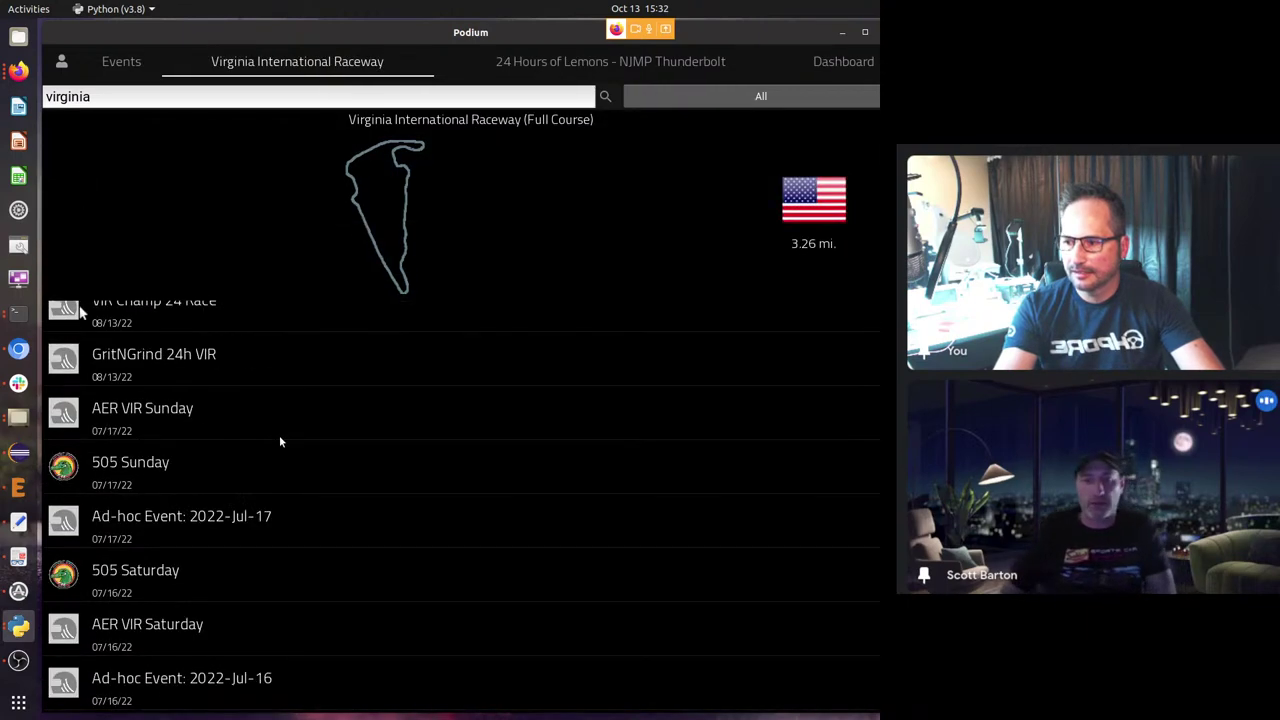
{"action": "scroll", "coordinate": [300, 433], "scroll_direction": "down", "scroll_amount": 20}
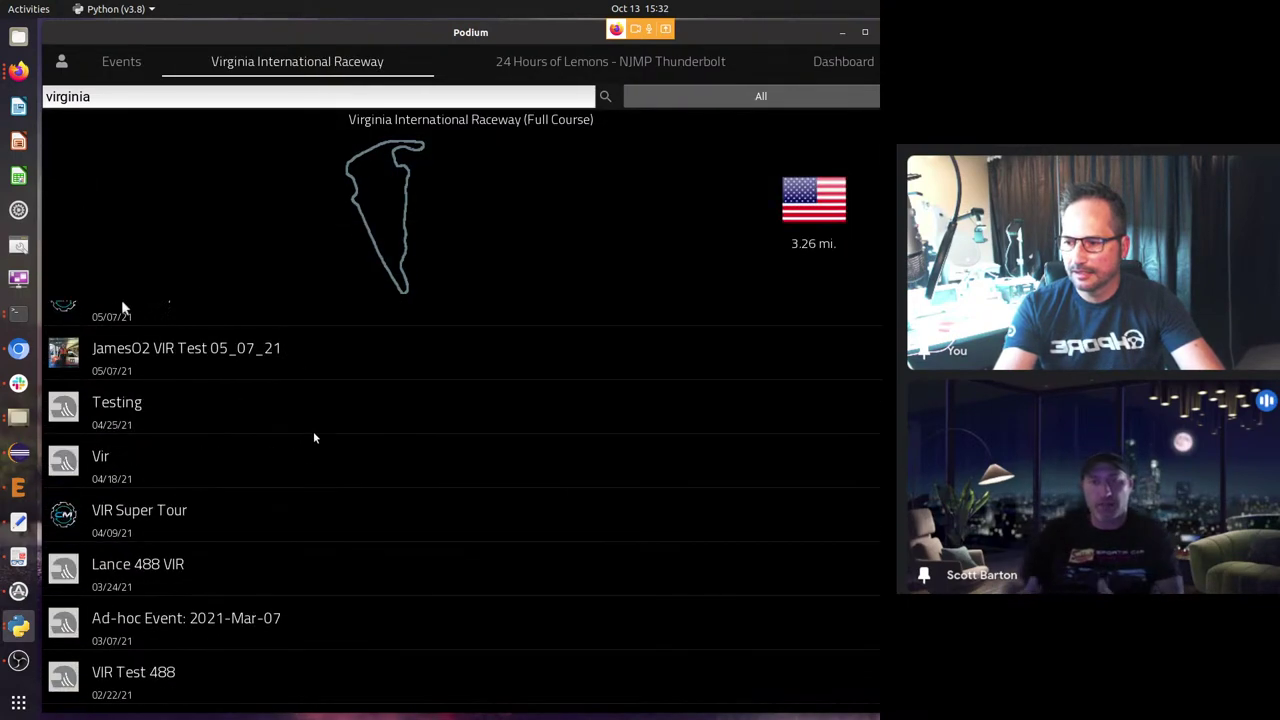
{"action": "scroll", "coordinate": [316, 437], "scroll_direction": "down", "scroll_amount": 10}
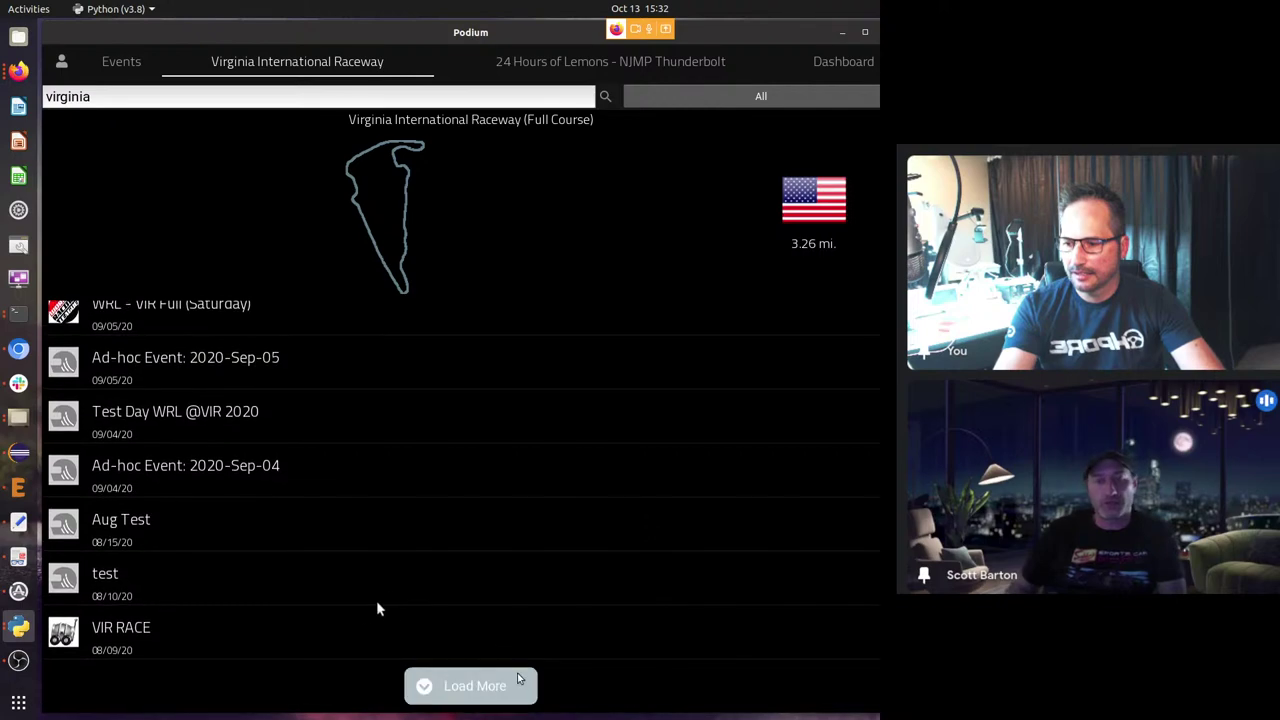
{"action": "scroll", "coordinate": [334, 495], "scroll_direction": "down", "scroll_amount": 10}
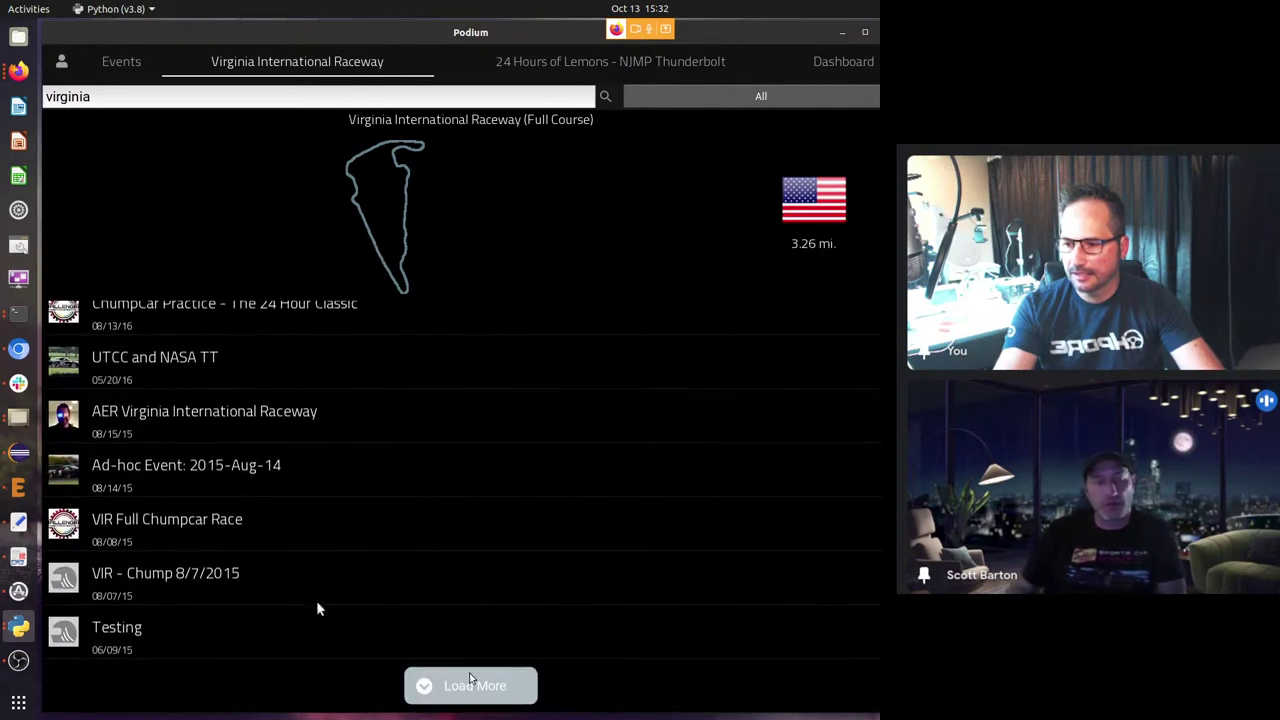
{"action": "scroll", "coordinate": [316, 515], "scroll_direction": "down", "scroll_amount": 5}
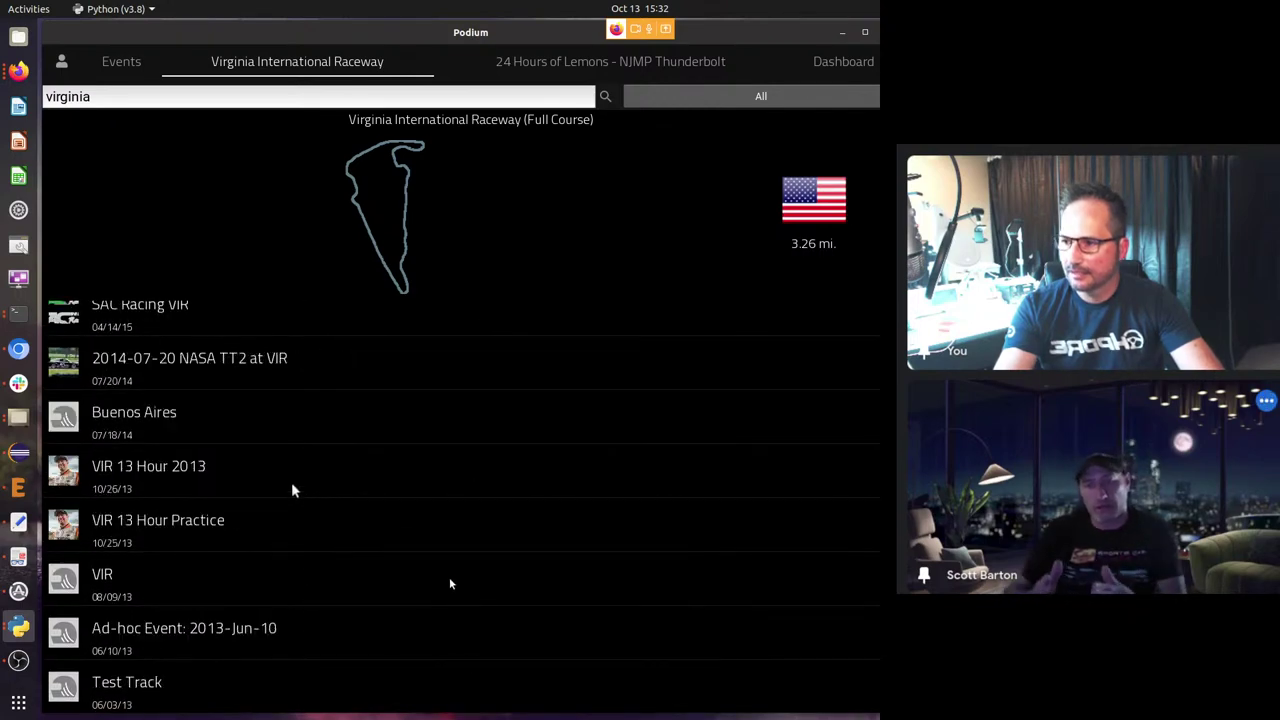
{"action": "scroll", "coordinate": [291, 482], "scroll_direction": "up", "scroll_amount": 10}
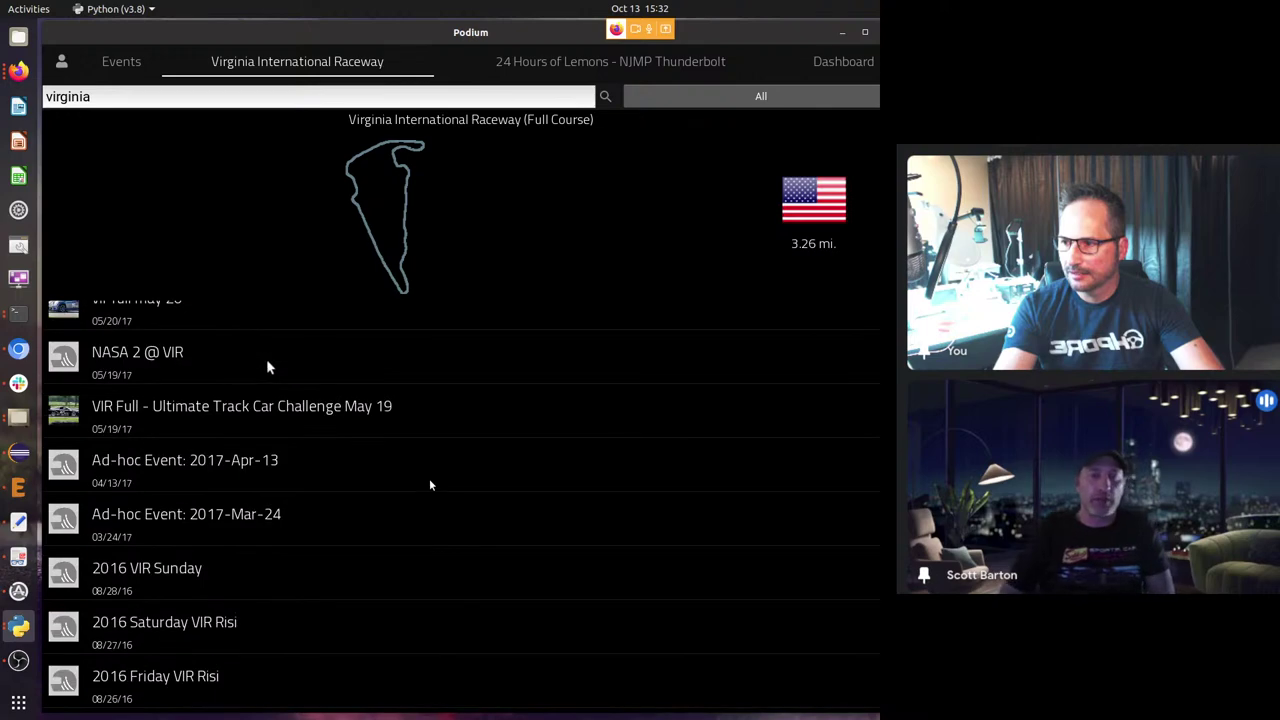
{"action": "scroll", "coordinate": [430, 485], "scroll_direction": "down", "scroll_amount": 5}
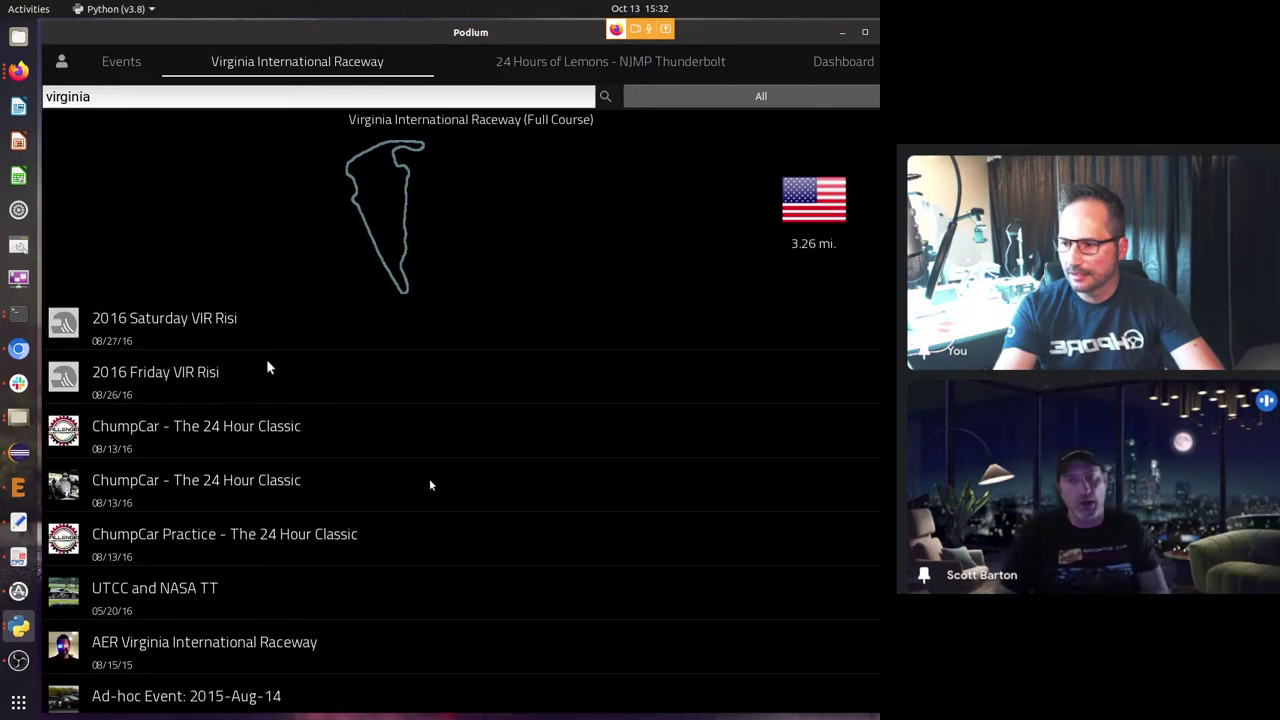
{"action": "scroll", "coordinate": [430, 485], "scroll_direction": "down", "scroll_amount": 1}
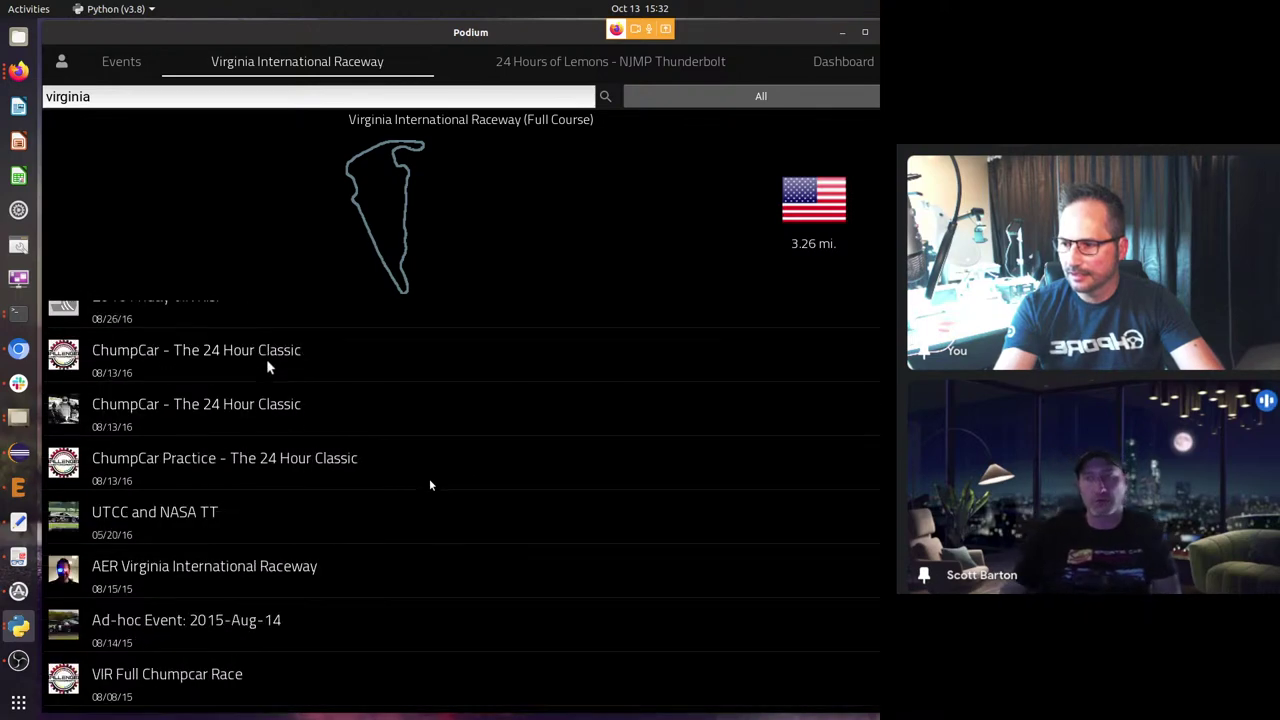
{"action": "left_click", "coordinate": [170, 565]}
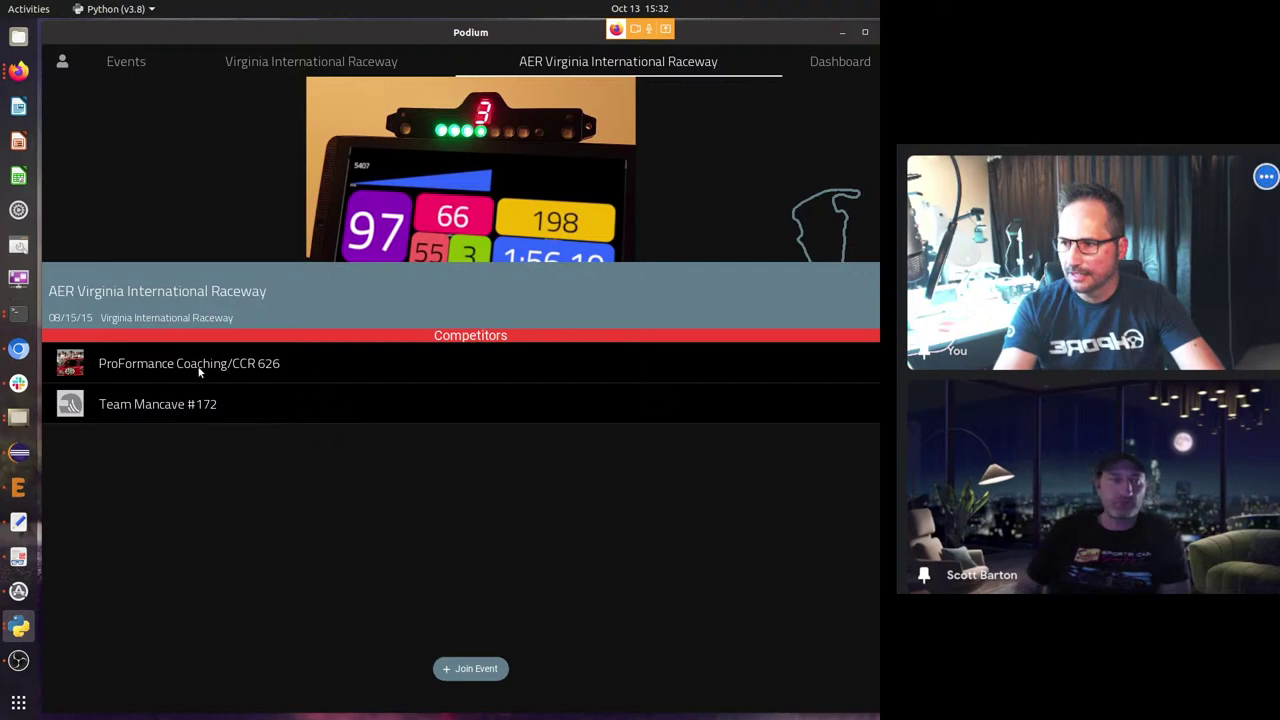
{"action": "left_click", "coordinate": [199, 366]}
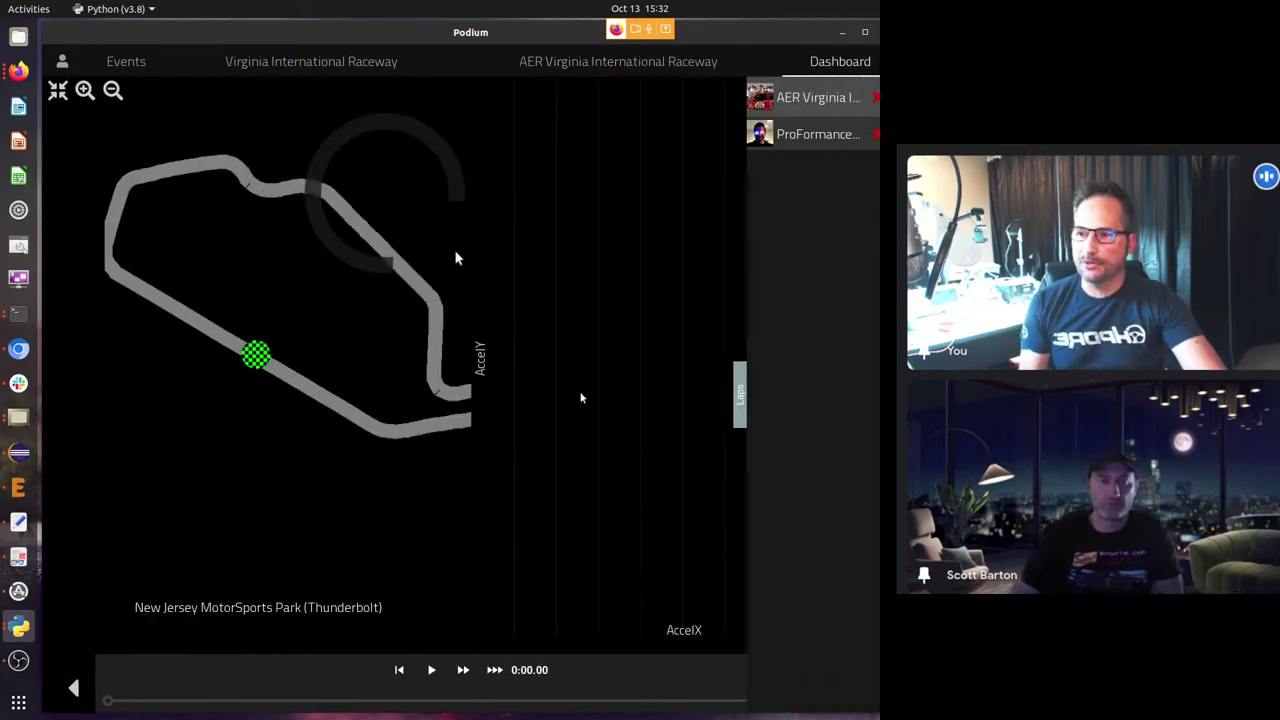
Select lap 179 (2:14.00) of the ProFormance Coaching session and collapse the lap list to examine its traction circle.
{"action": "scroll", "coordinate": [826, 521], "scroll_direction": "down", "scroll_amount": 15}
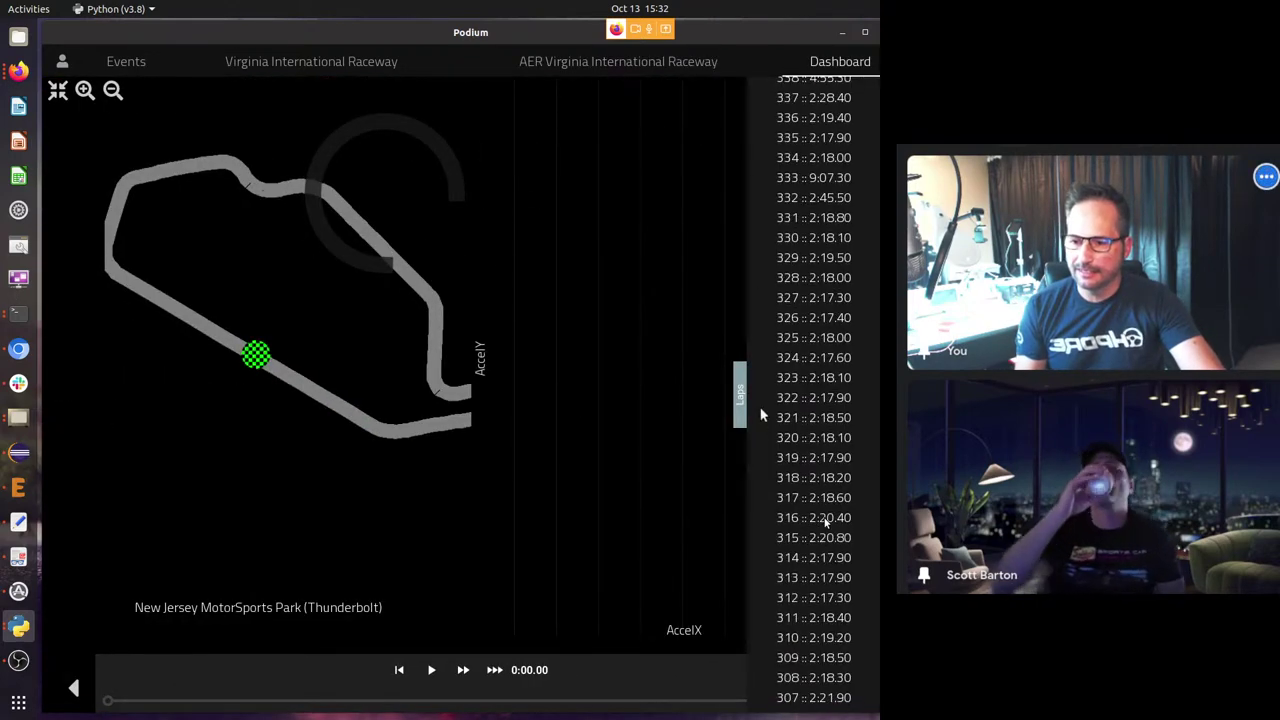
{"action": "scroll", "coordinate": [826, 521], "scroll_direction": "down", "scroll_amount": 20}
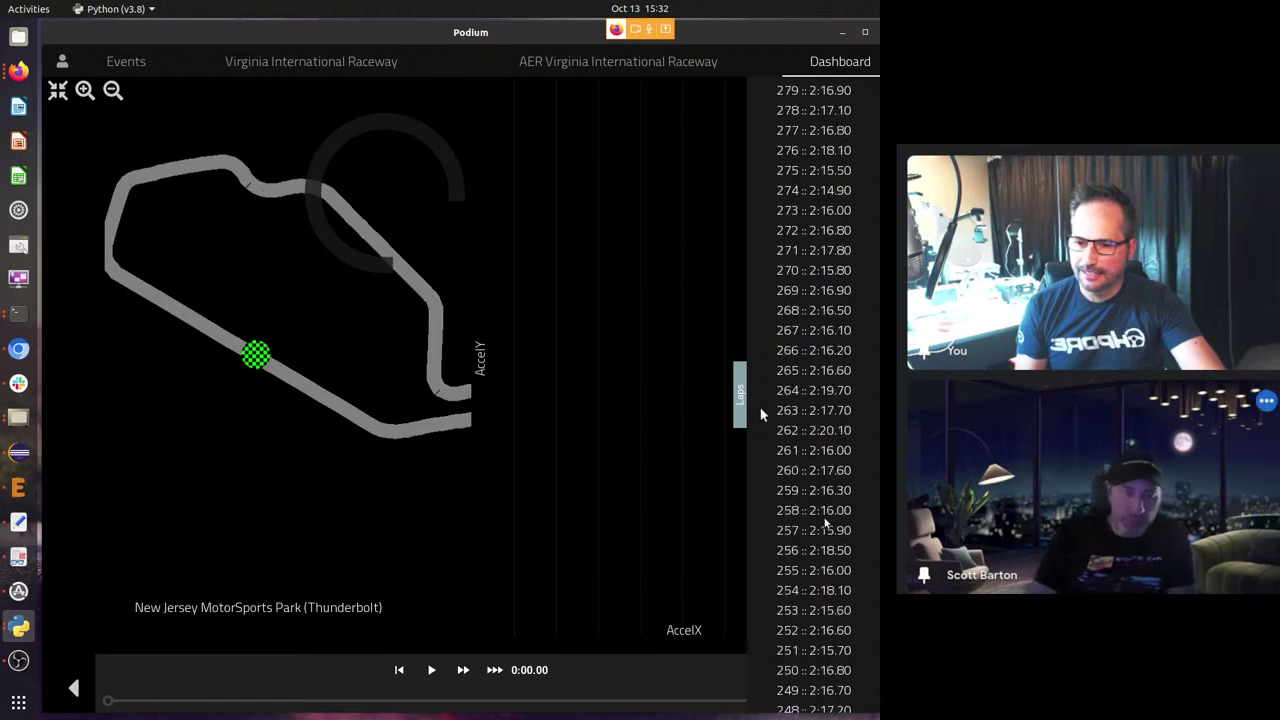
{"action": "scroll", "coordinate": [826, 521], "scroll_direction": "down", "scroll_amount": 6}
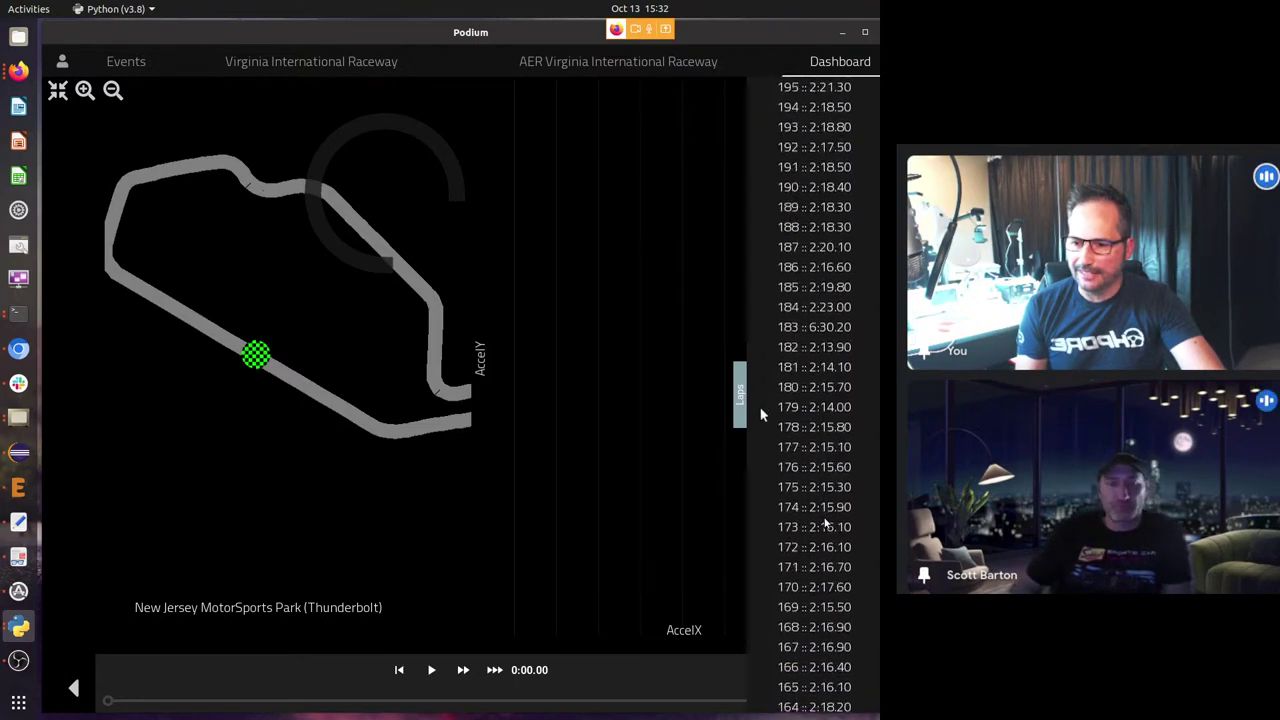
{"action": "left_click", "coordinate": [816, 410]}
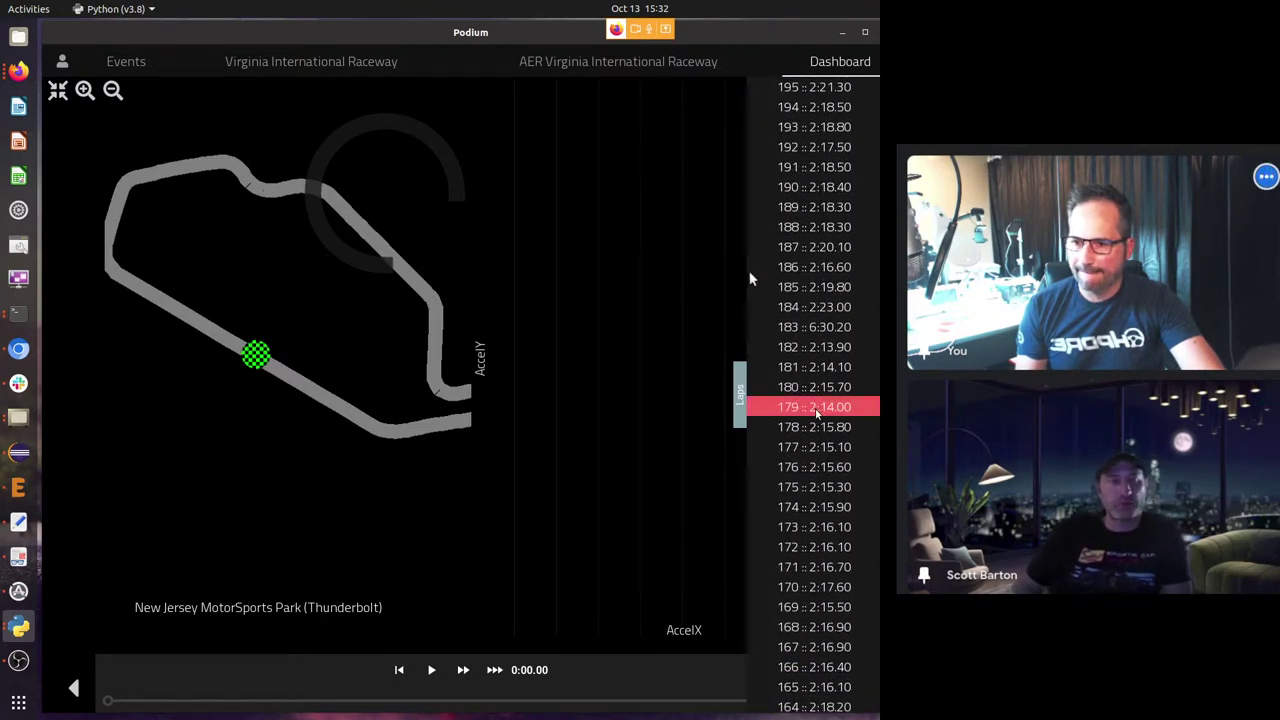
{"action": "left_click", "coordinate": [740, 398]}
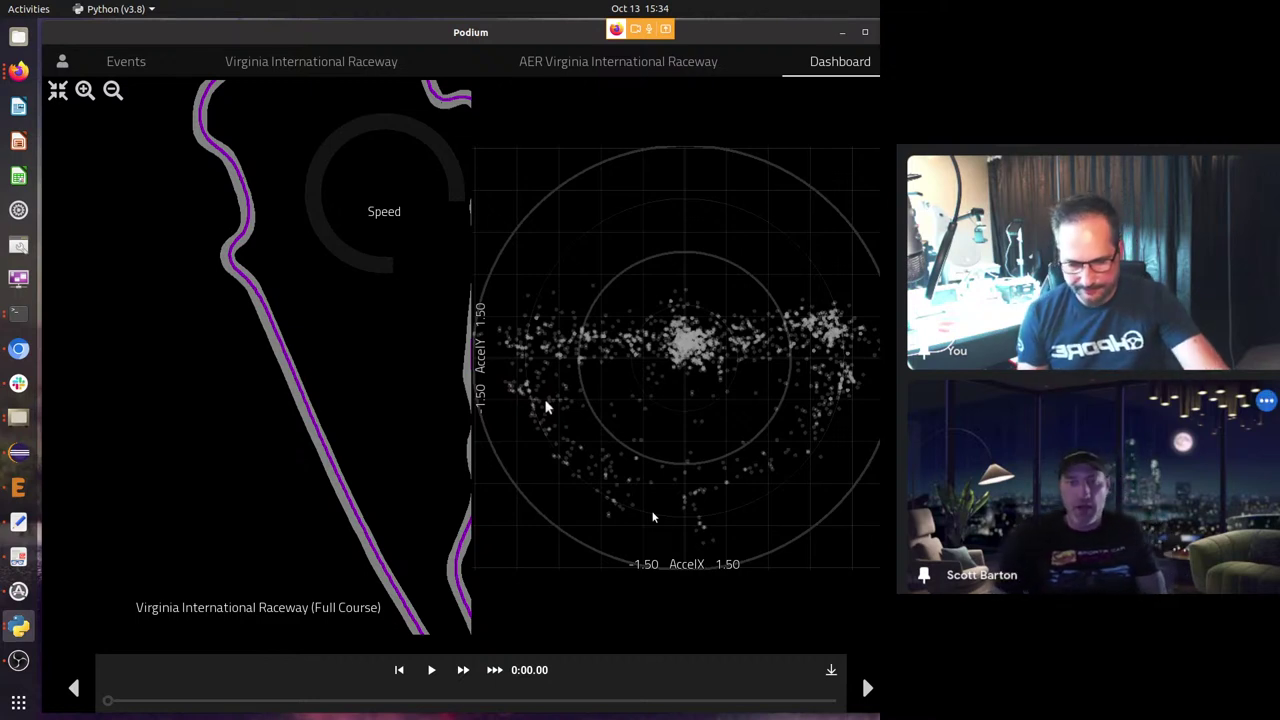
Replace lap 179 with lap 182 (2:13.90) and collapse the lap list to examine its traction circle.
{"action": "left_click", "coordinate": [878, 395]}
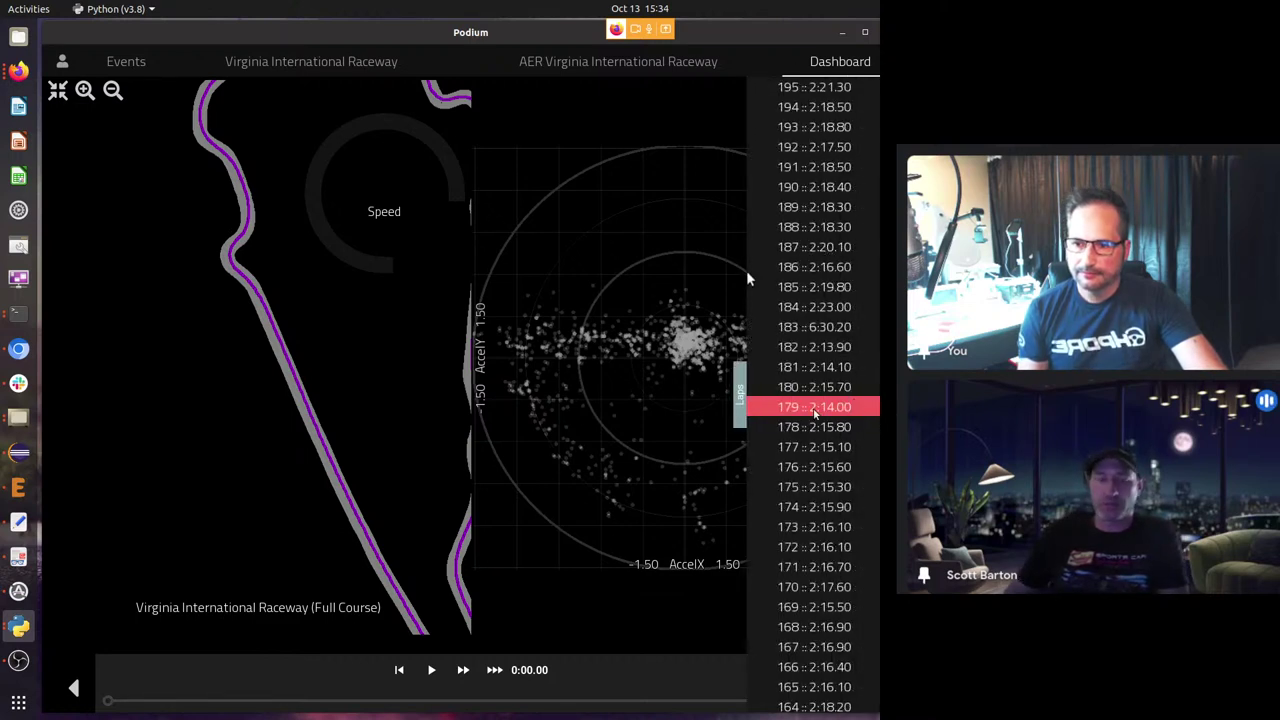
{"action": "left_click", "coordinate": [814, 347]}
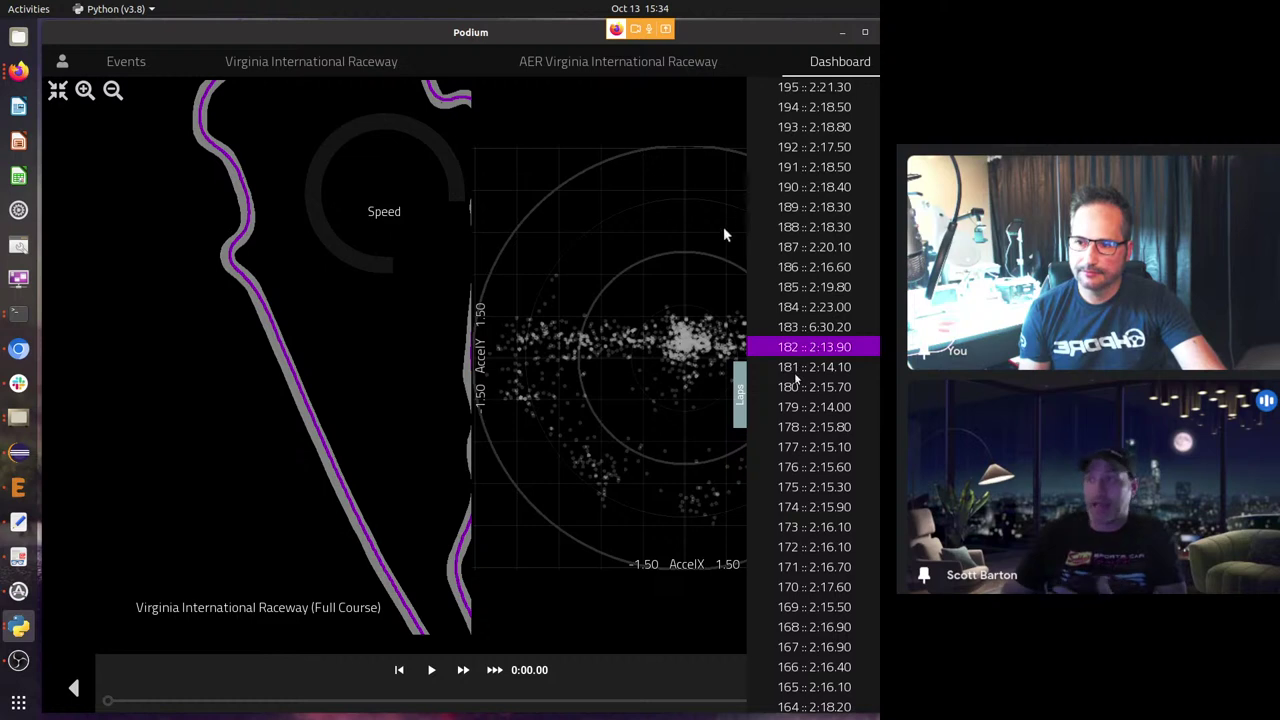
{"action": "left_click", "coordinate": [740, 390]}
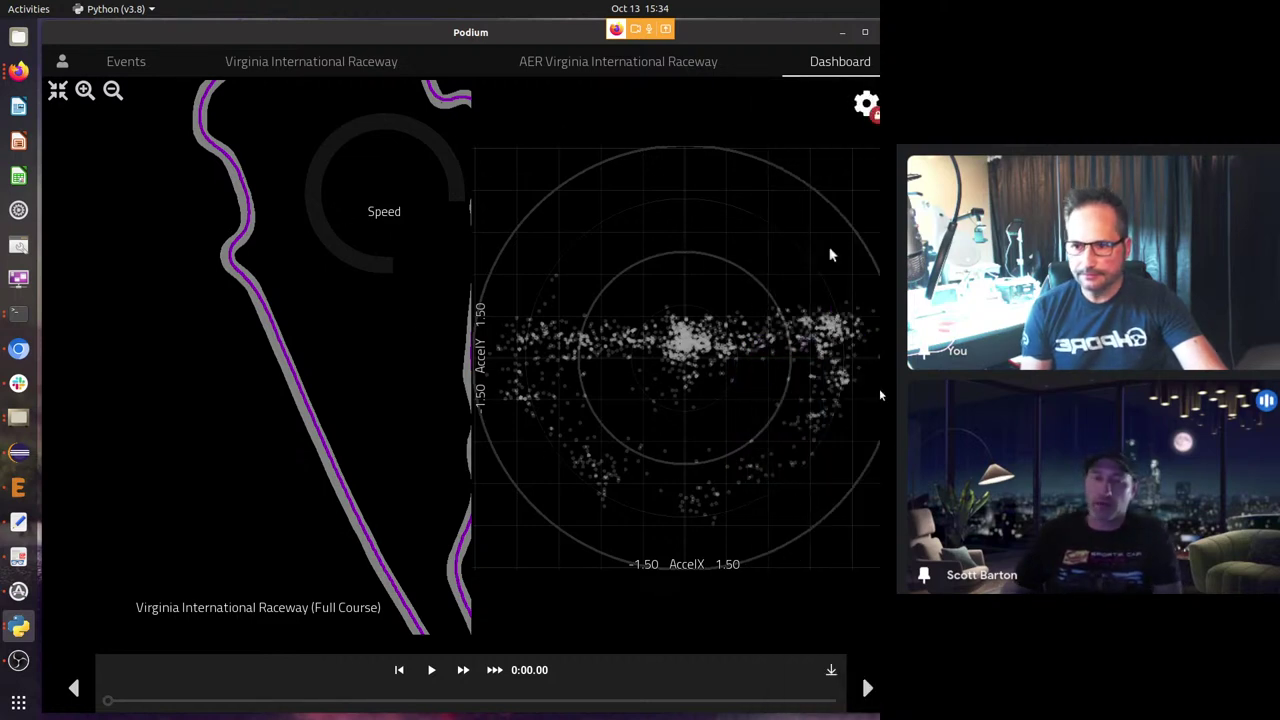
Add lap 150 (2:13.40) and deselect lap 182 so only lap 150's traction circle is plotted.
{"action": "mouse_move", "coordinate": [845, 240]}
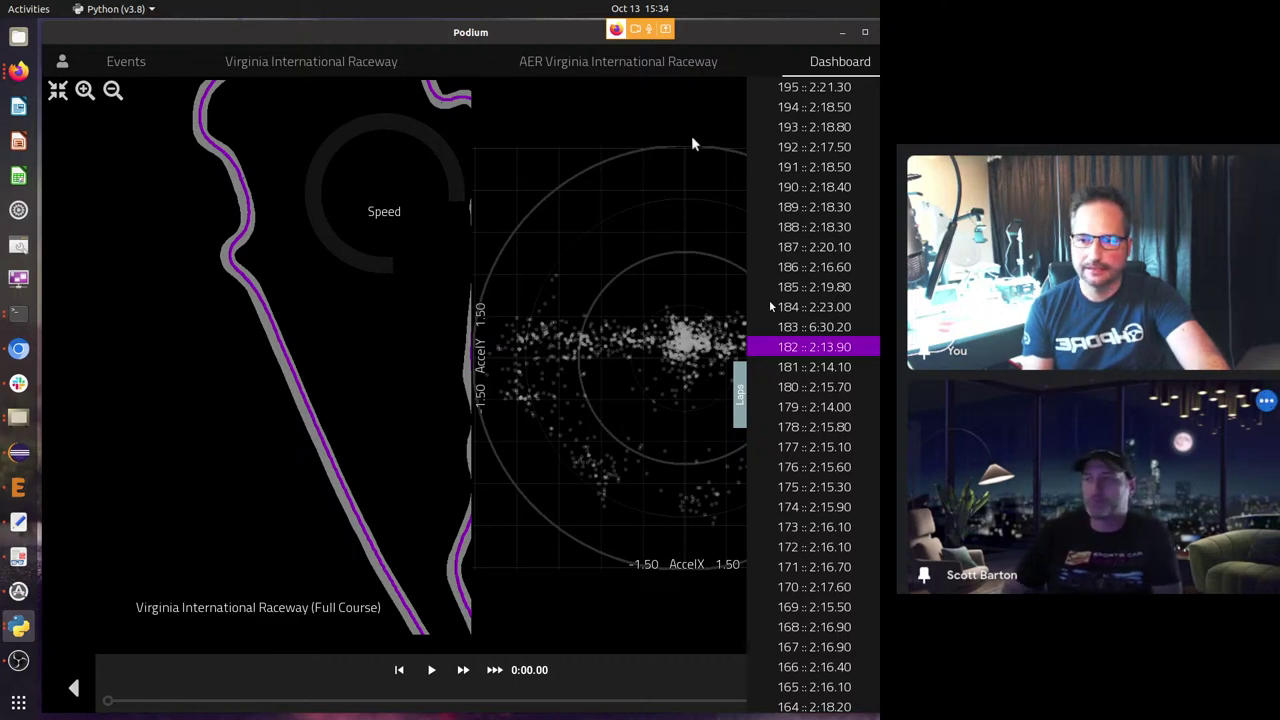
{"action": "left_click", "coordinate": [739, 394]}
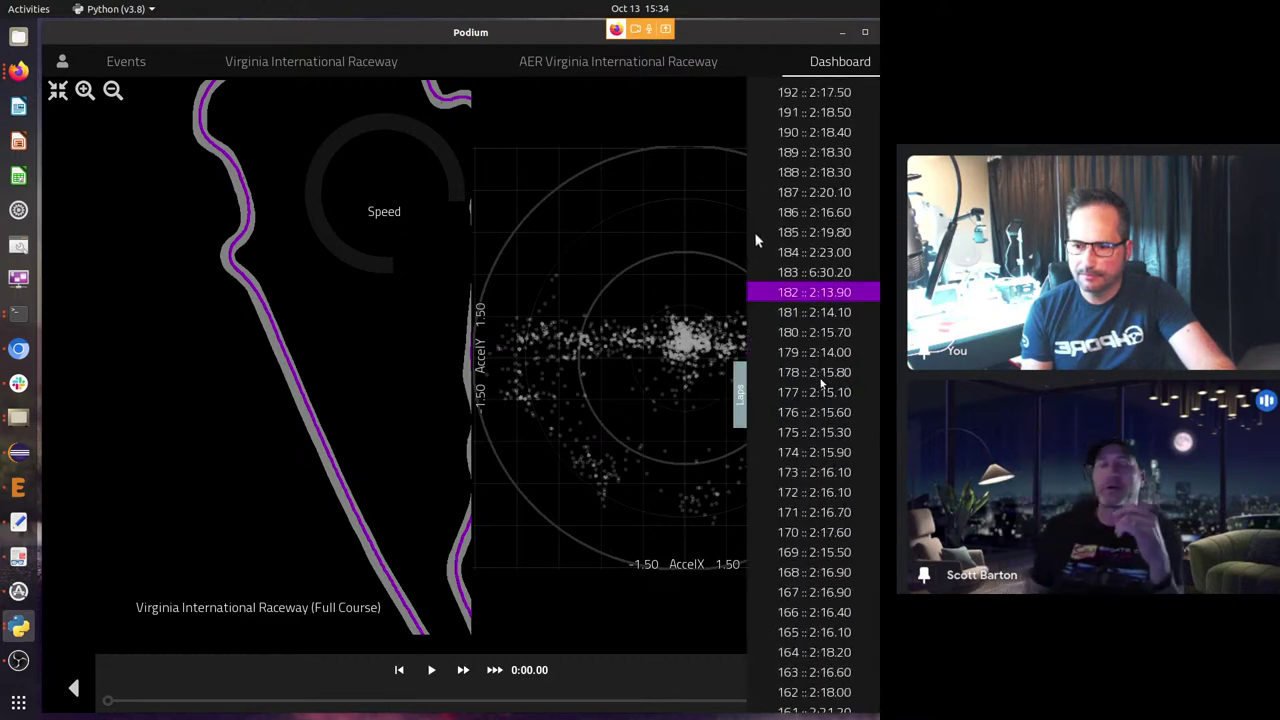
{"action": "scroll", "coordinate": [756, 240], "scroll_direction": "down", "scroll_amount": 5}
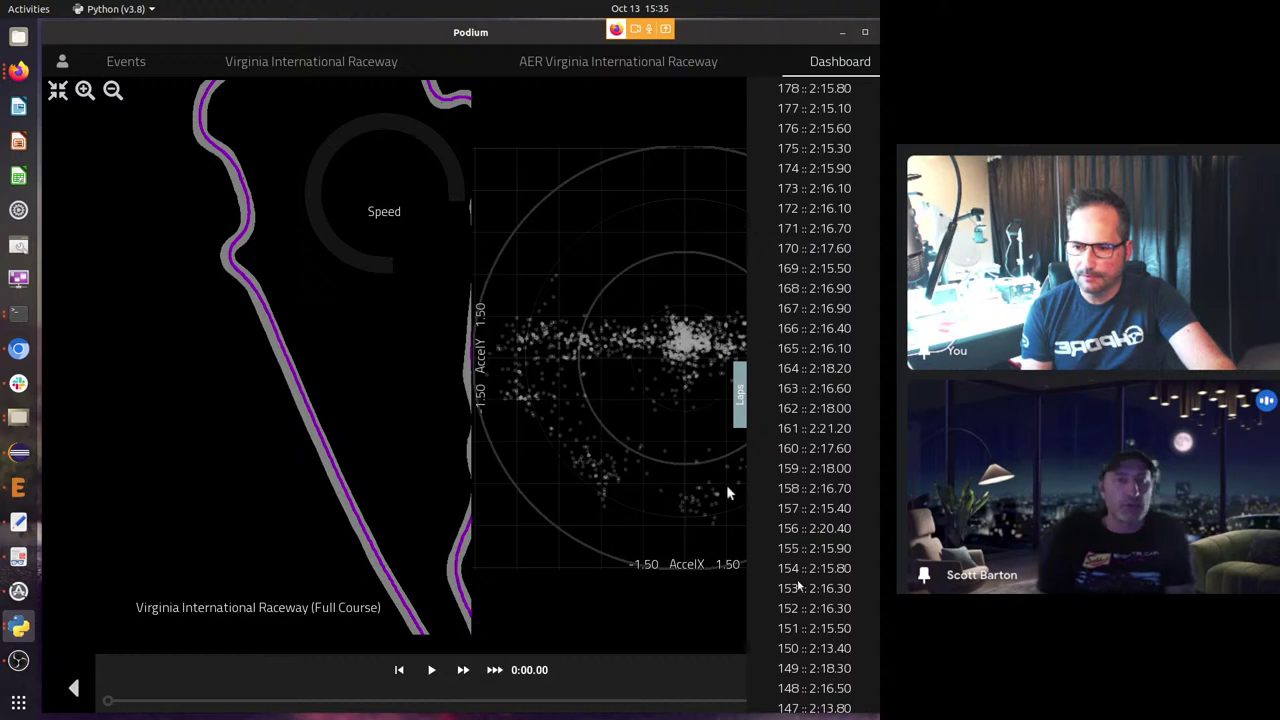
{"action": "left_click", "coordinate": [812, 649]}
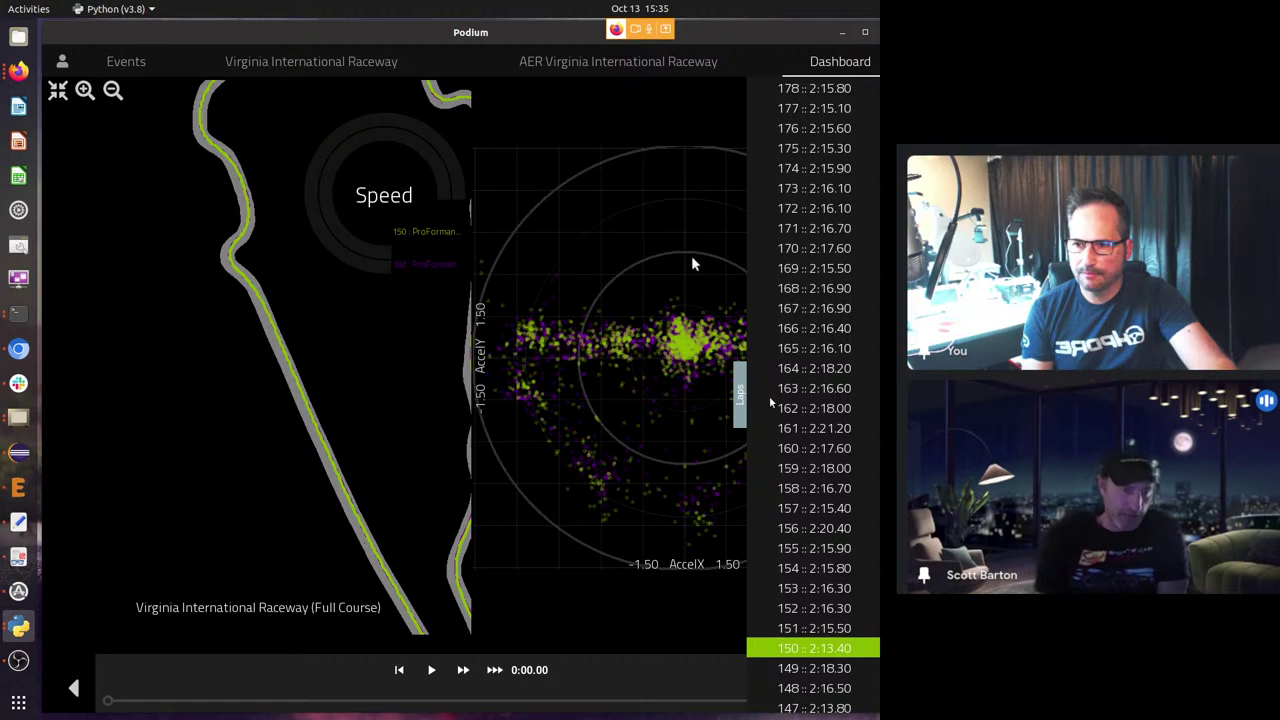
{"action": "scroll", "coordinate": [760, 400], "scroll_direction": "up", "scroll_amount": 5}
{"action": "left_click", "coordinate": [845, 310]}
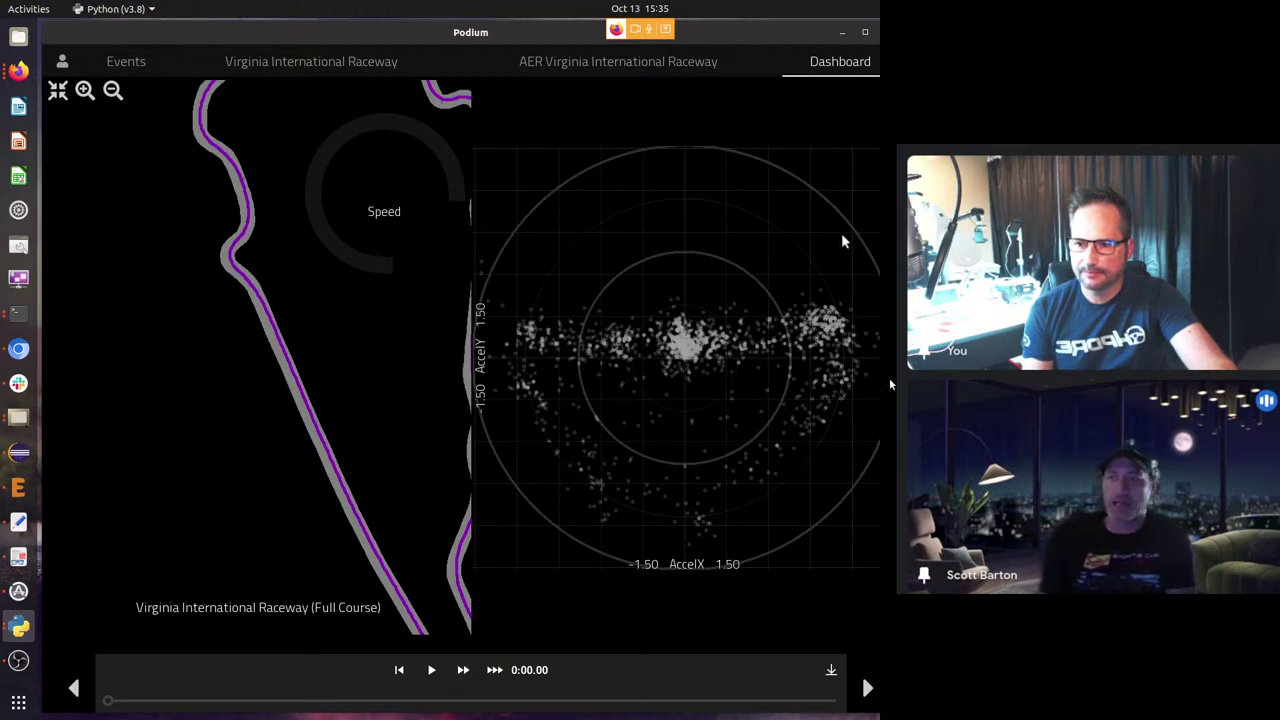
Replace lap 150 with lap 145 (2:25.80) and collapse the lap list to examine the slower lap's traction circle.
{"action": "mouse_move", "coordinate": [889, 378]}
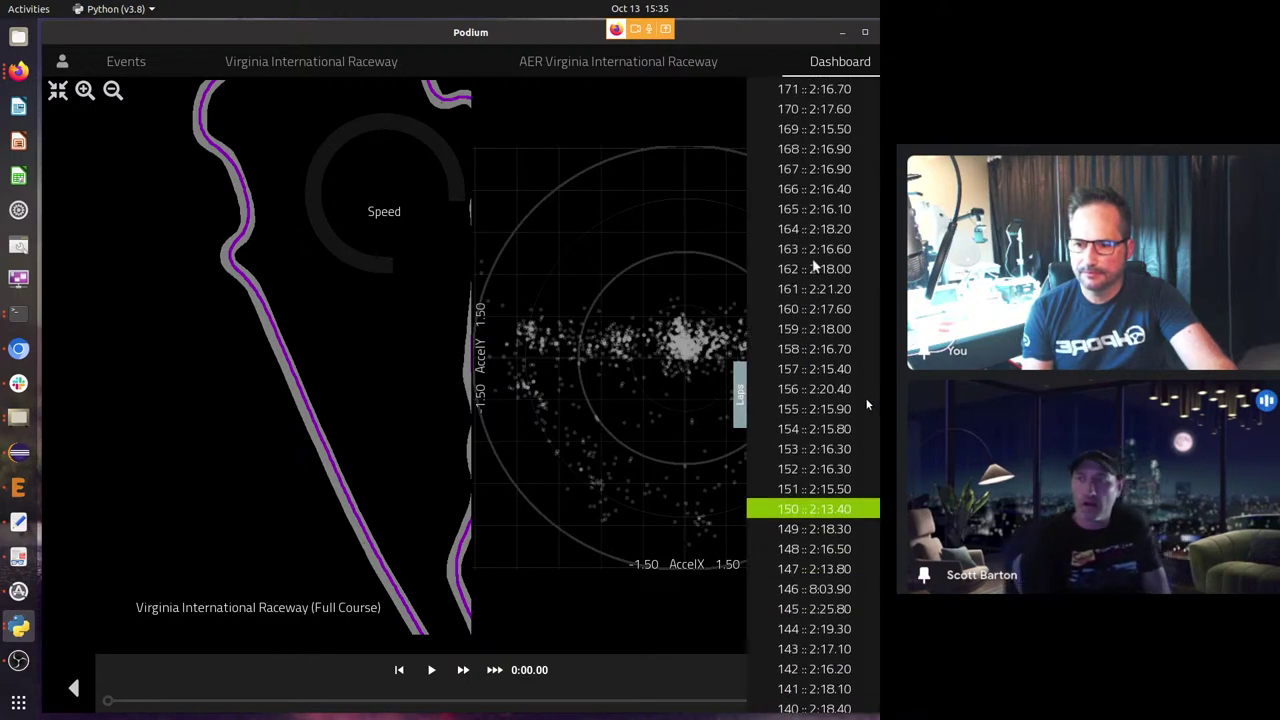
{"action": "scroll", "coordinate": [867, 404], "scroll_direction": "down", "scroll_amount": 3}
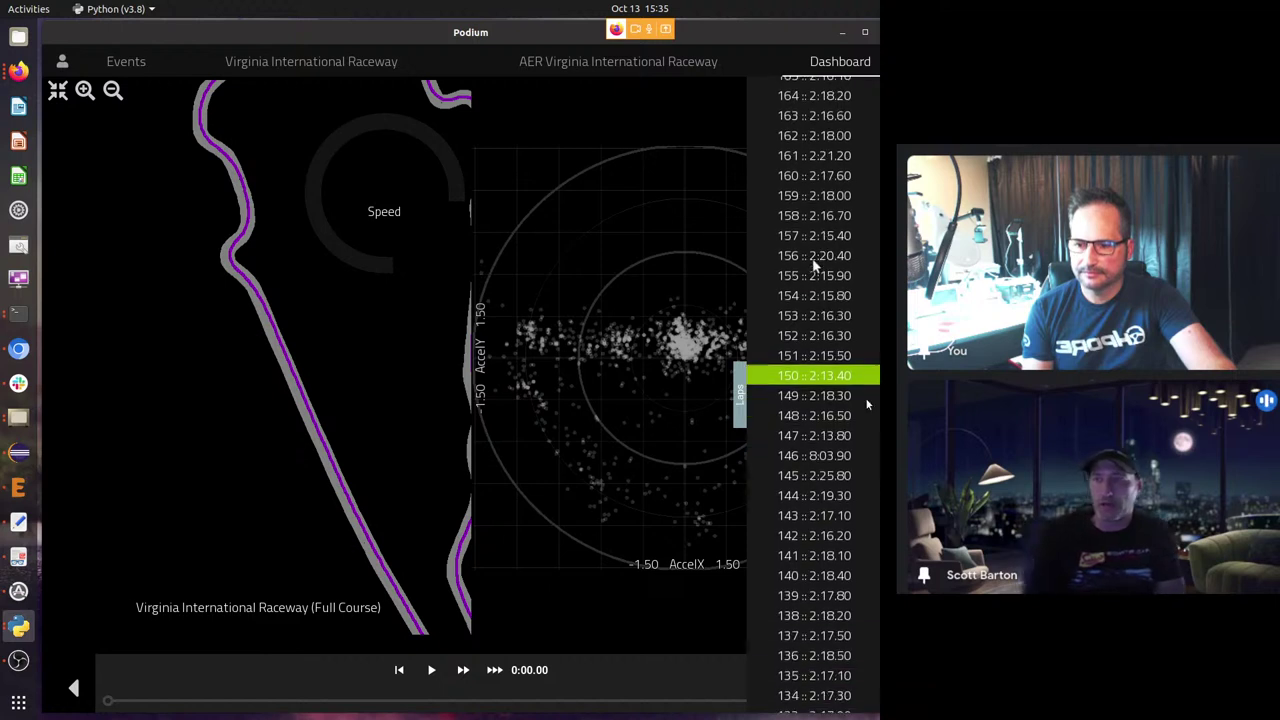
{"action": "scroll", "coordinate": [867, 404], "scroll_direction": "down", "scroll_amount": 2}
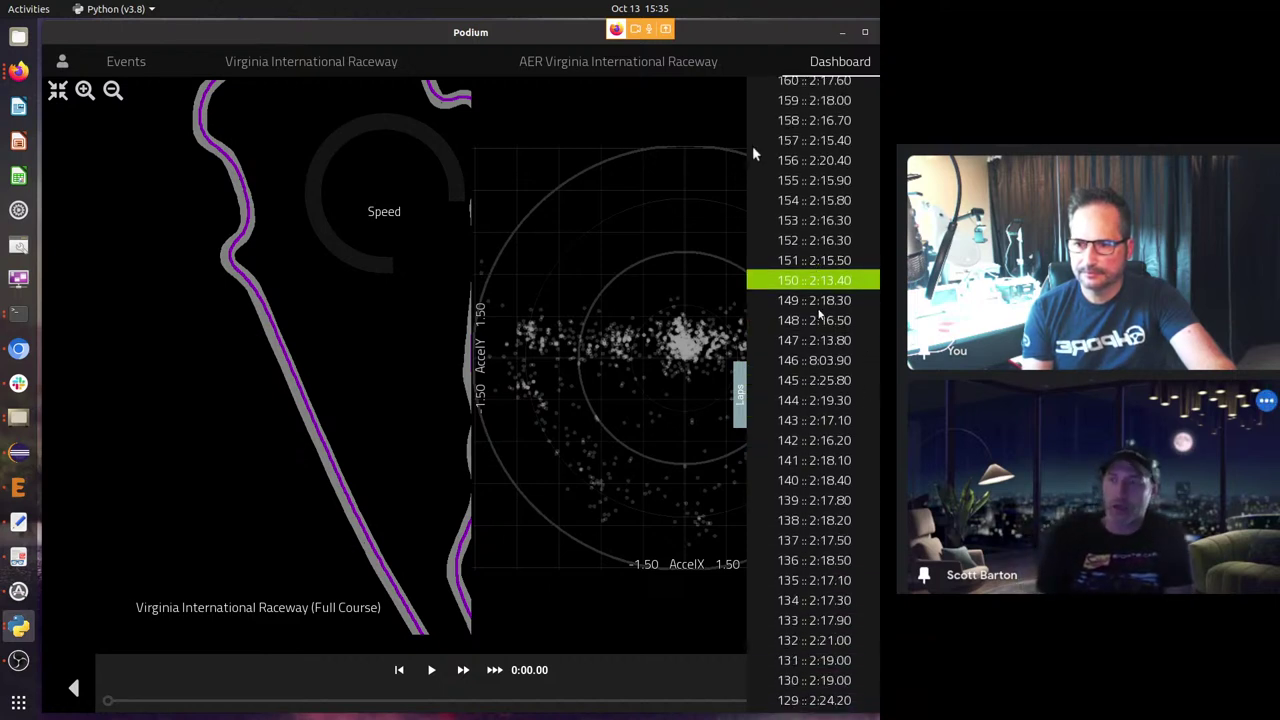
{"action": "left_click", "coordinate": [826, 387]}
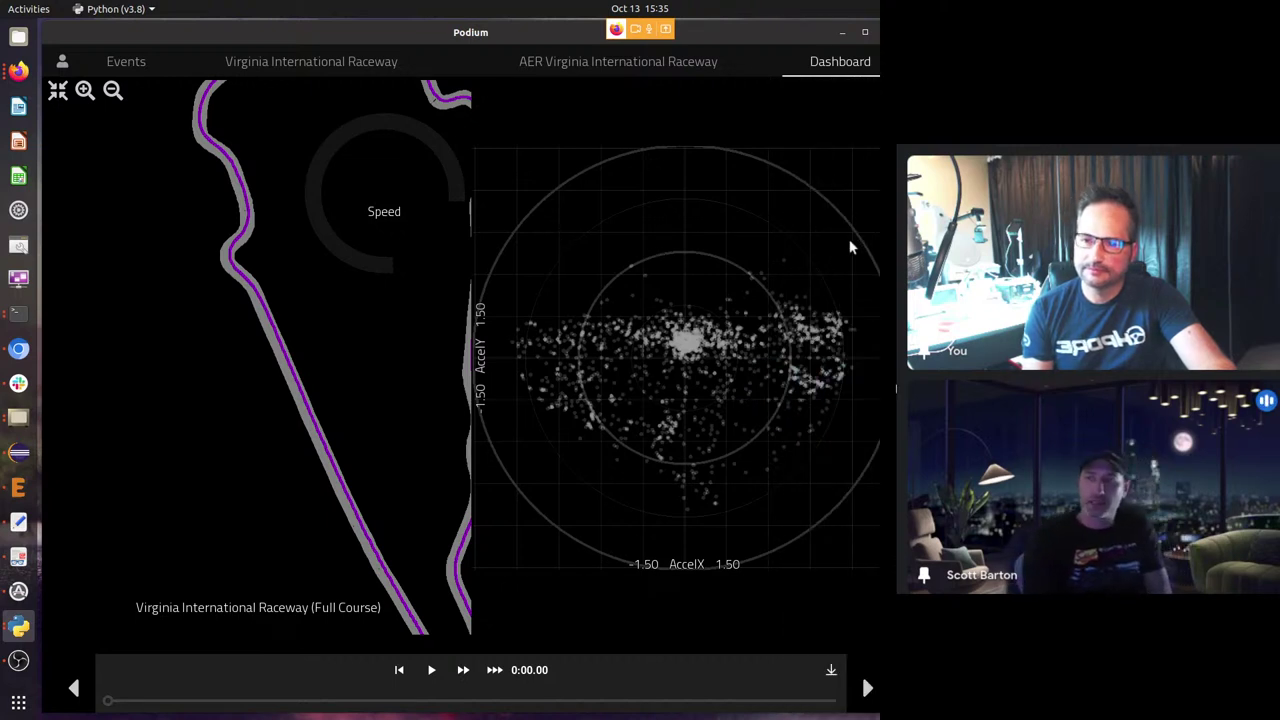
{"action": "mouse_move", "coordinate": [875, 250]}
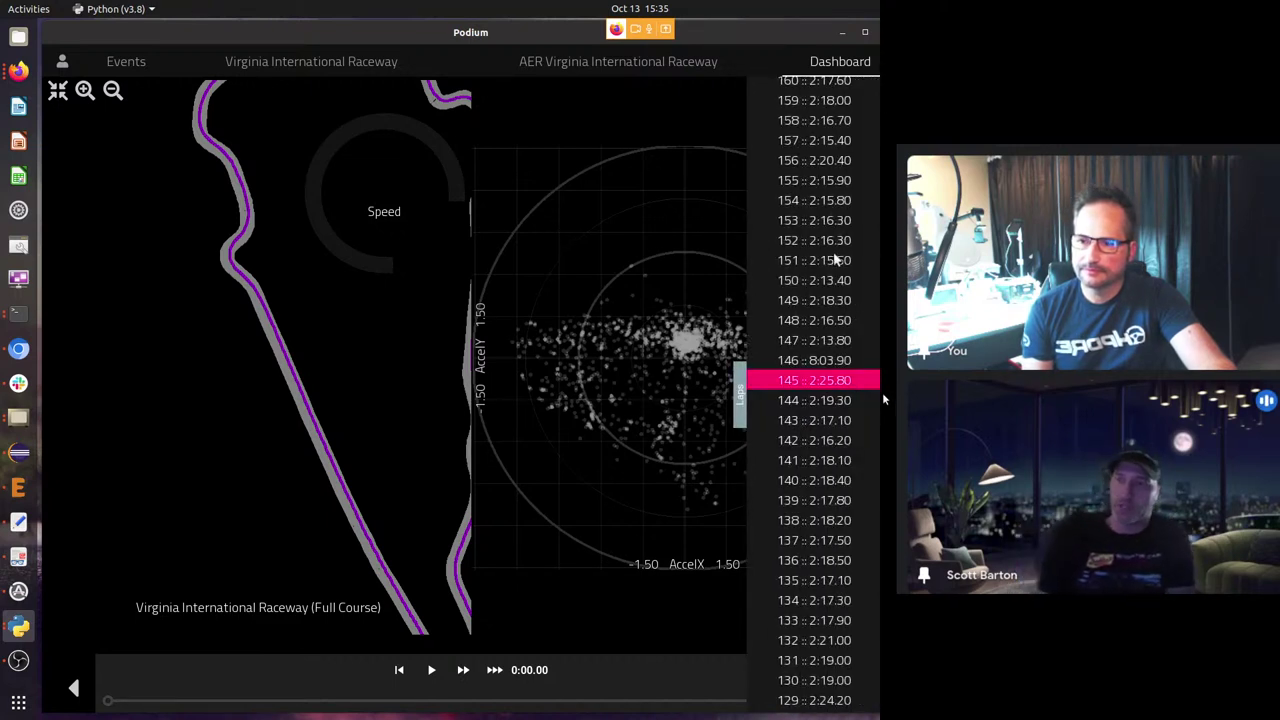
{"action": "left_click", "coordinate": [740, 393]}
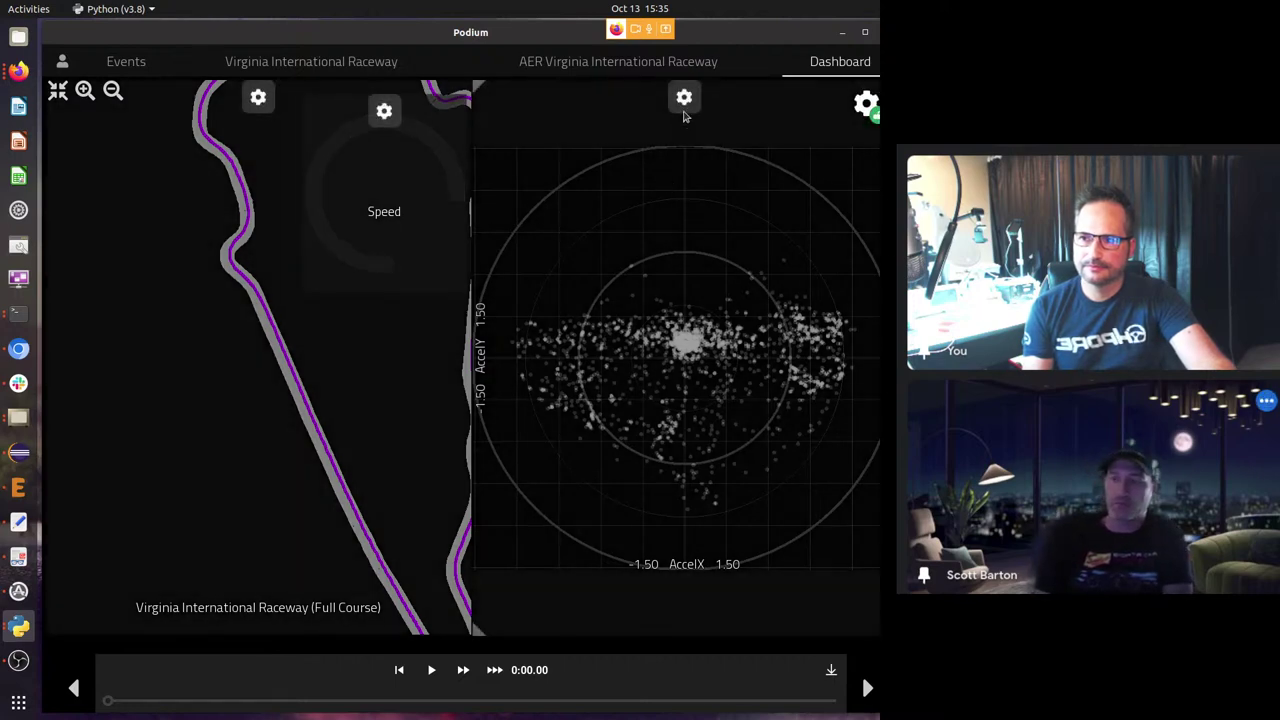
Edit the traction-circle scatter plot's X axis, setting AccelX's minimum to -1.25 and maximum to 1.25.
{"action": "left_click", "coordinate": [682, 98]}
{"action": "left_click", "coordinate": [743, 110]}
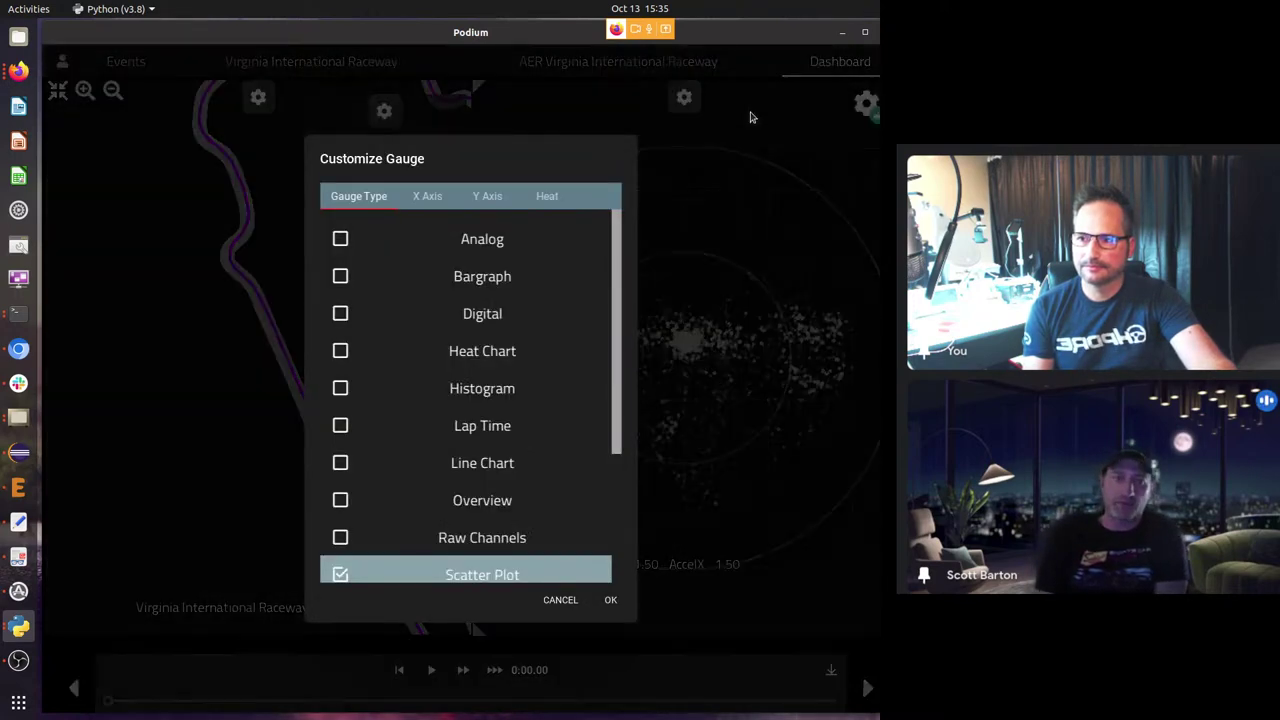
{"action": "left_click", "coordinate": [427, 196]}
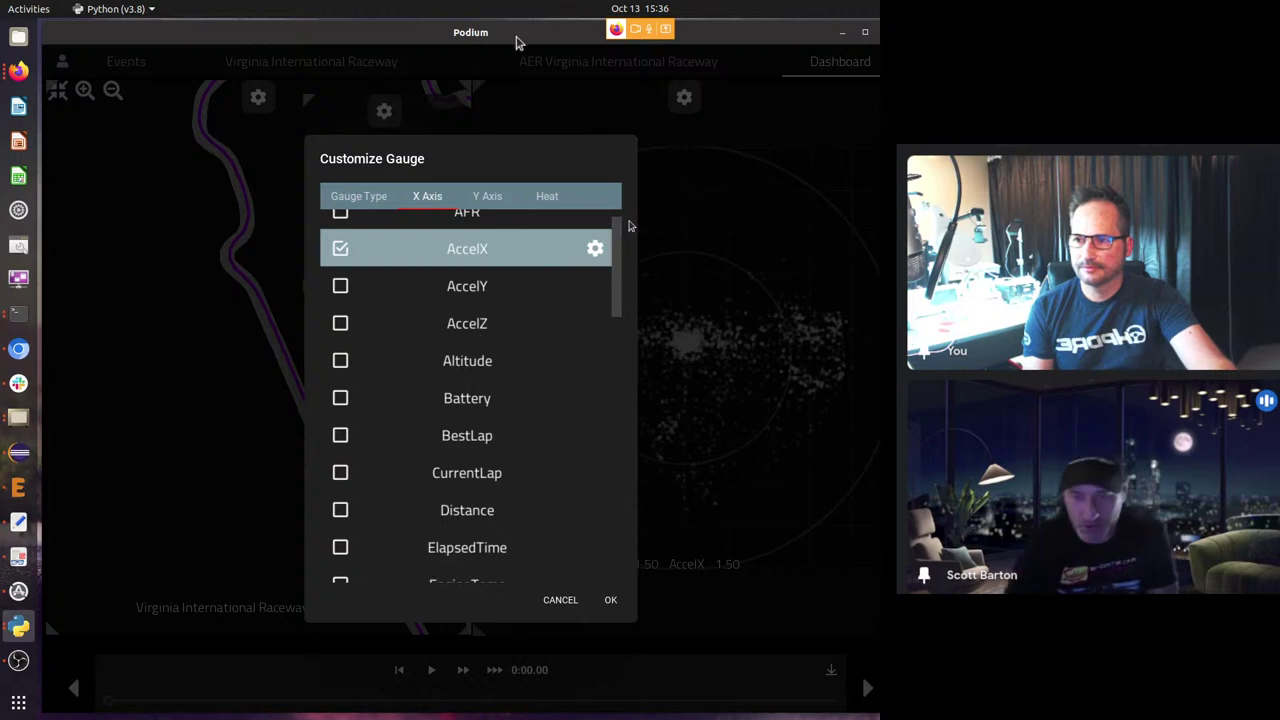
{"action": "left_click", "coordinate": [596, 248]}
{"action": "left_click", "coordinate": [580, 268]}
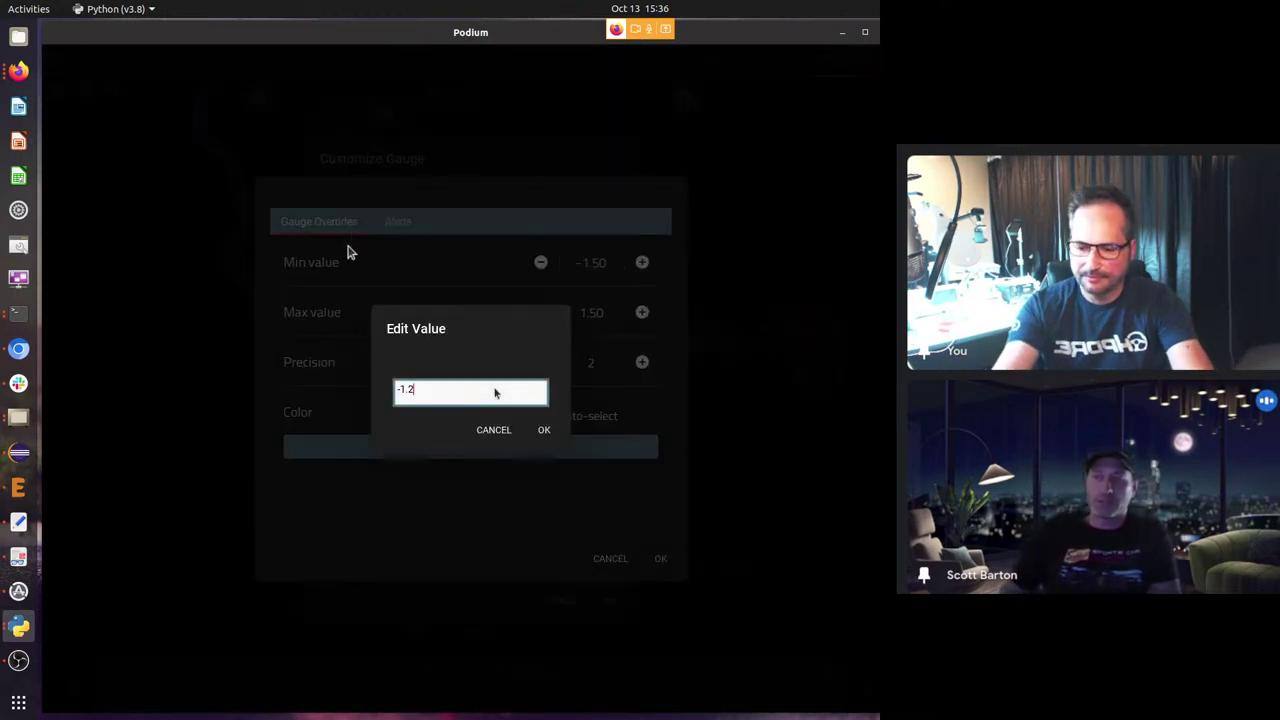
{"action": "left_click", "coordinate": [544, 430]}
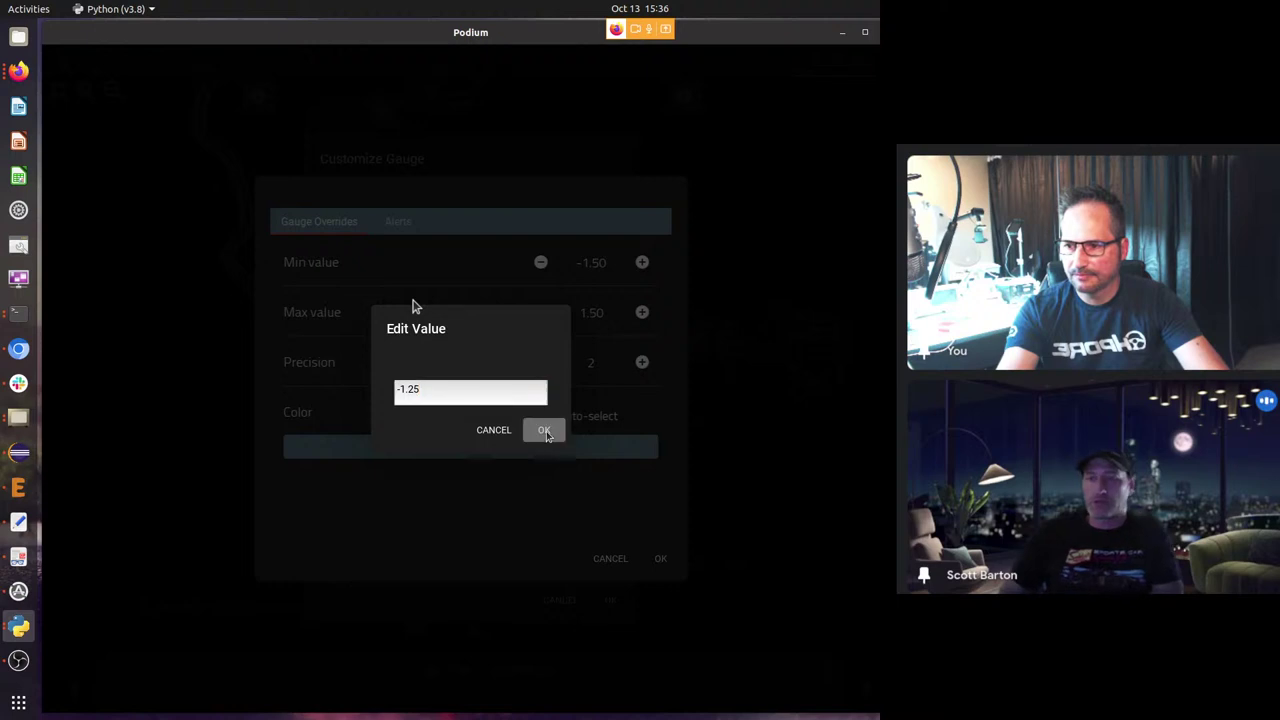
{"action": "left_click", "coordinate": [592, 314]}
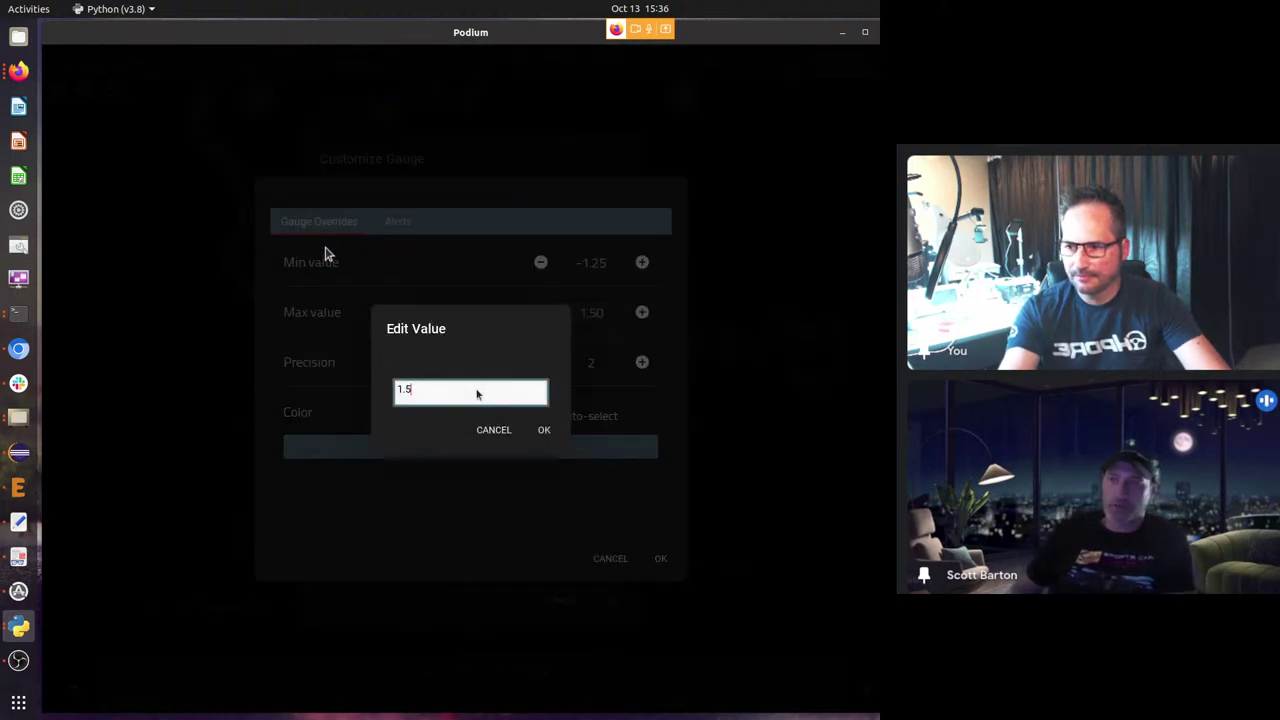
{"action": "type", "text": "1.25"}
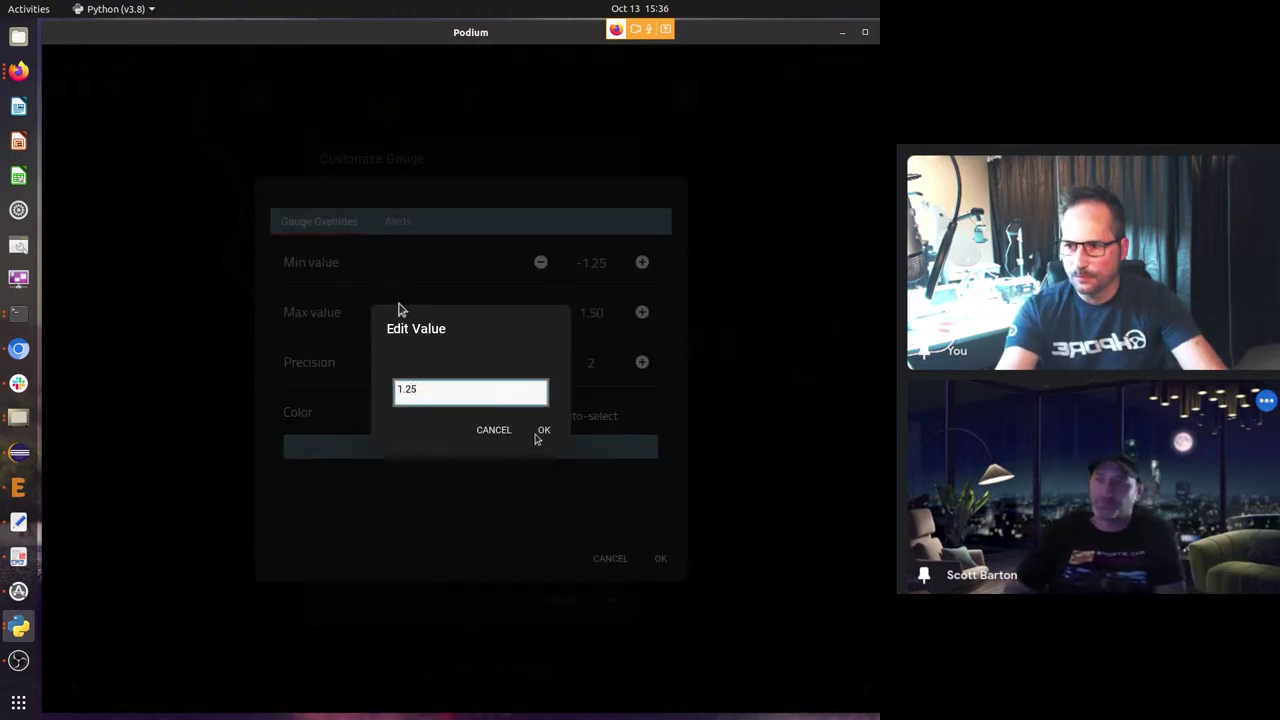
{"action": "left_click", "coordinate": [544, 430]}
{"action": "left_click", "coordinate": [661, 559]}
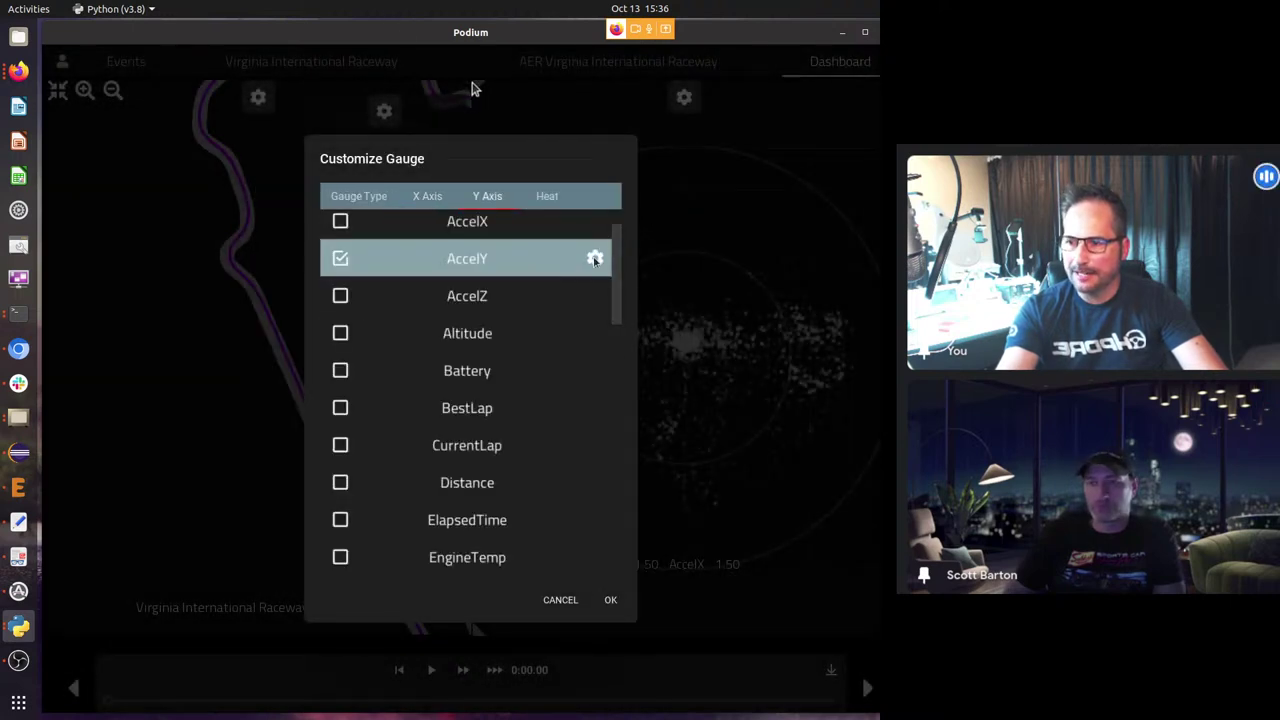
Set the Y axis channel AccelY's minimum to -1.25 and maximum to 1.25, and apply the gauge customization.
{"action": "left_click", "coordinate": [595, 262]}
{"action": "left_click", "coordinate": [621, 277]}
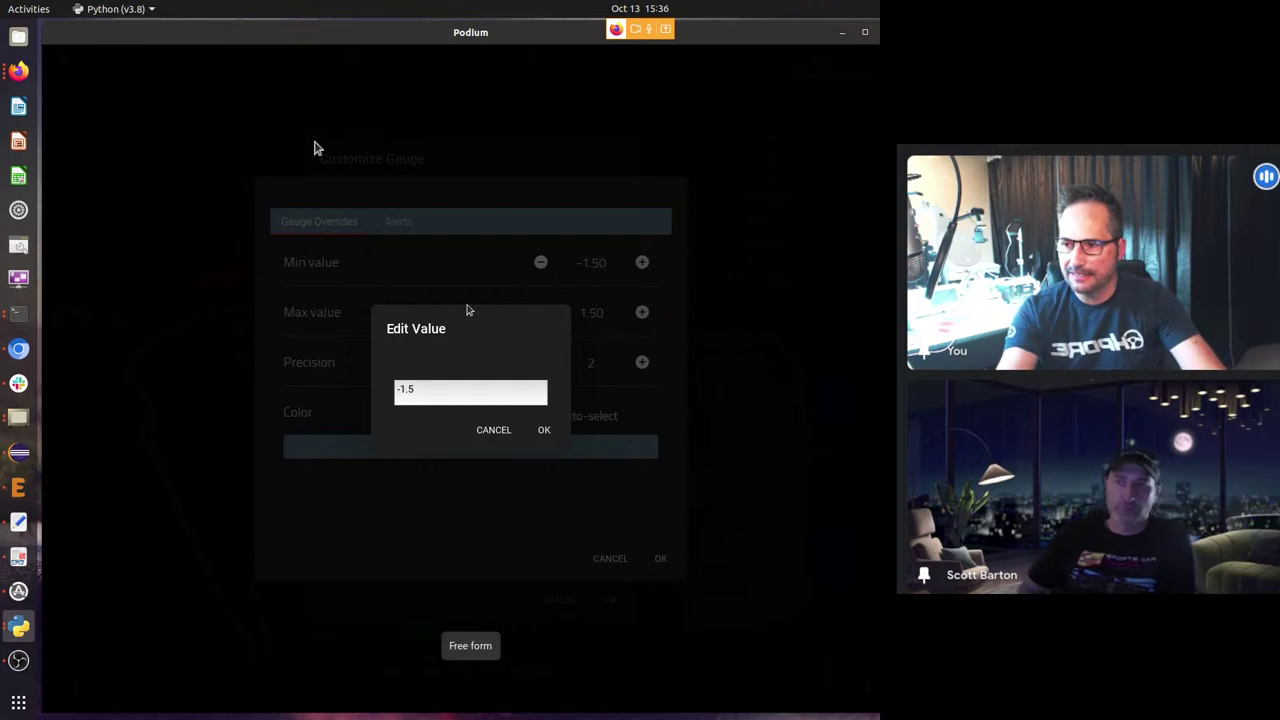
{"action": "left_click", "coordinate": [450, 392]}
{"action": "type", "text": "25"}
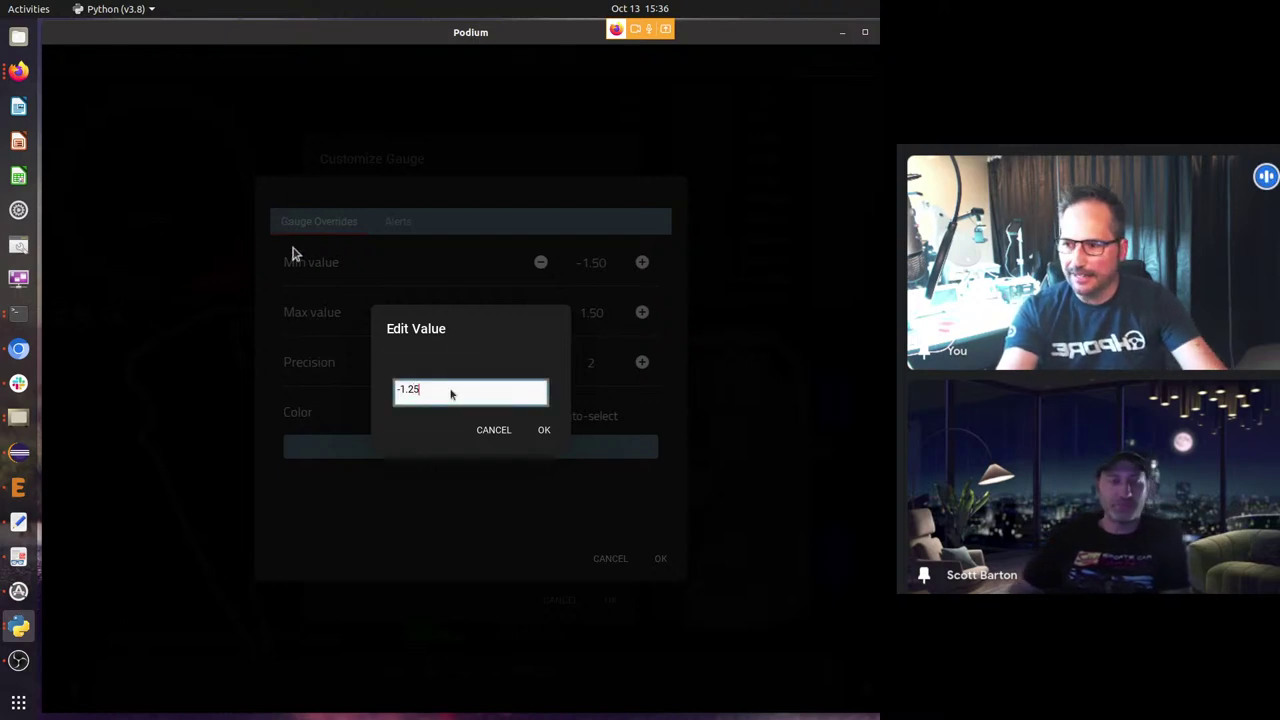
{"action": "left_click", "coordinate": [544, 430]}
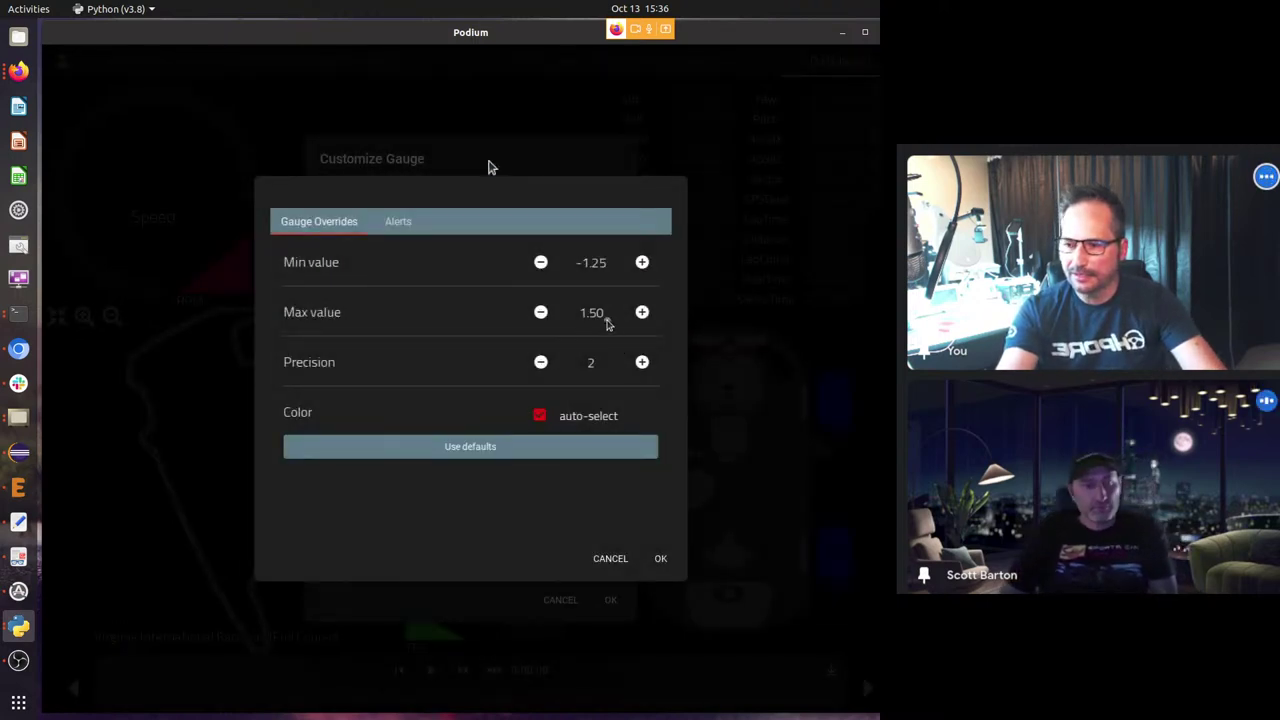
{"action": "left_click", "coordinate": [606, 322]}
{"action": "left_click", "coordinate": [437, 397]}
{"action": "key", "text": "BackSpace"}
{"action": "type", "text": "25"}
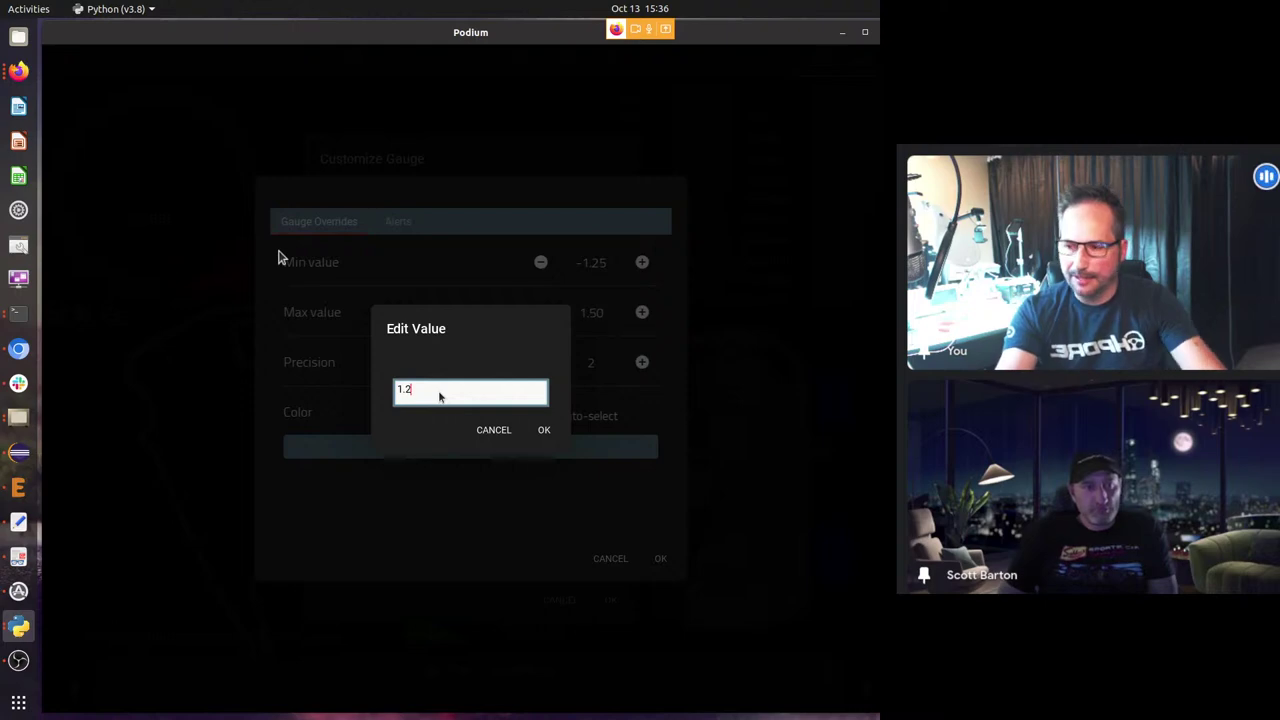
{"action": "left_click", "coordinate": [544, 430]}
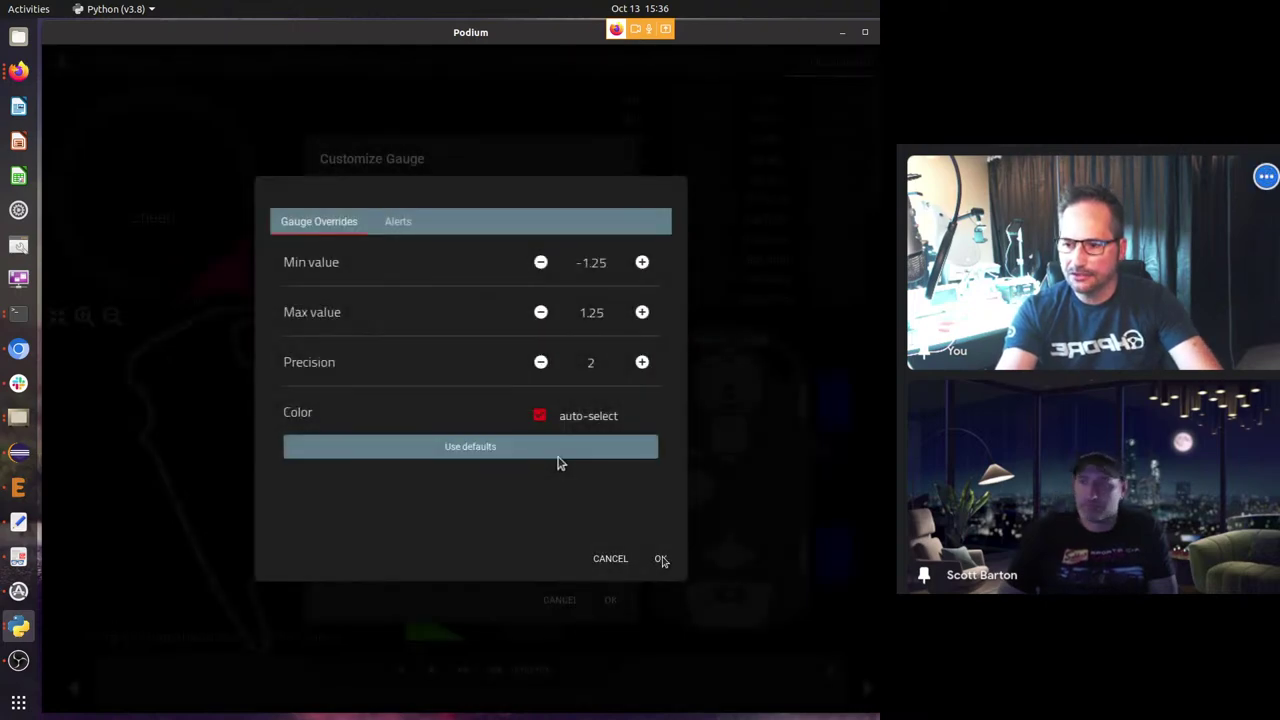
{"action": "left_click", "coordinate": [660, 558]}
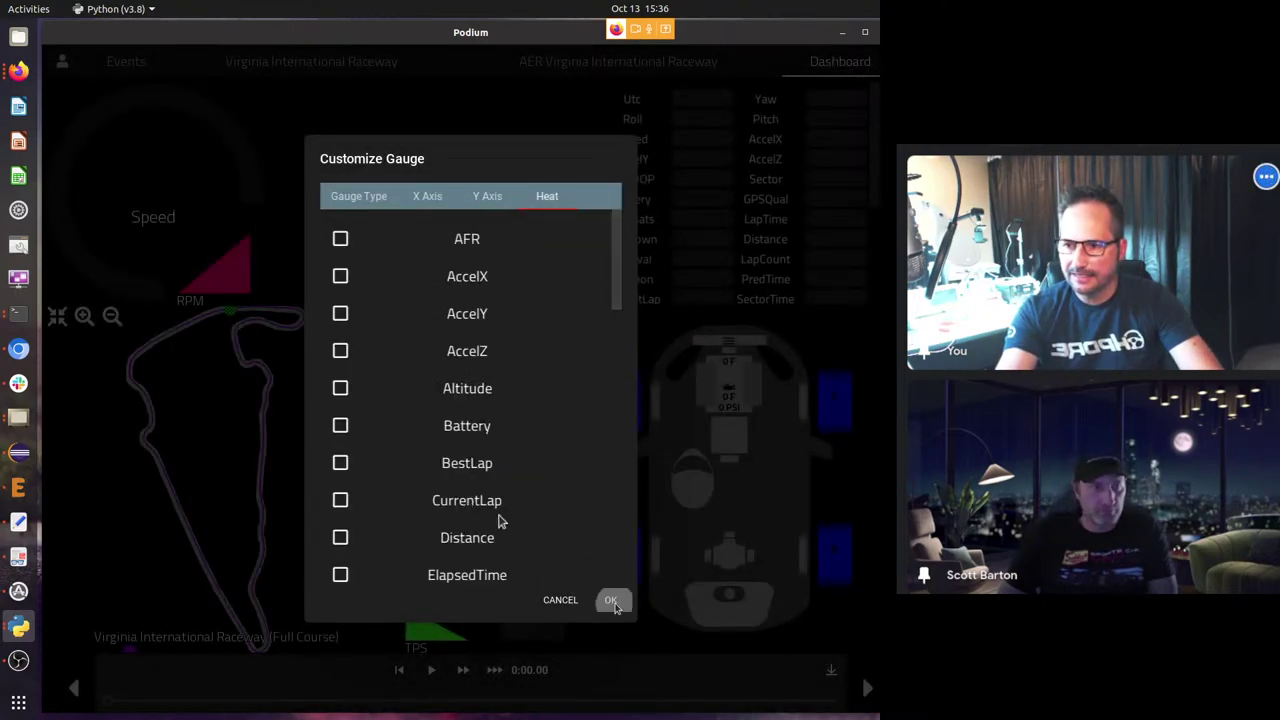
{"action": "left_click", "coordinate": [613, 601]}
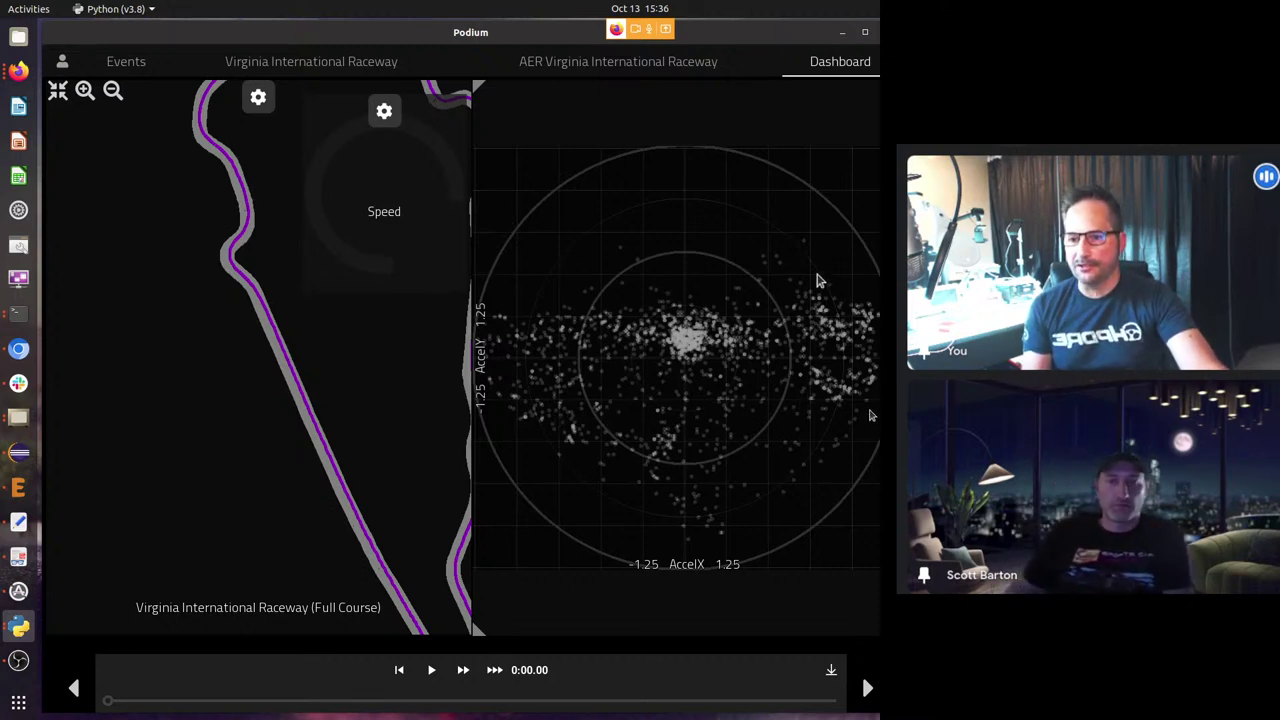
Replace lap 145 with lap 142 (2:16.20) and collapse the lap list to examine its traction circle.
{"action": "mouse_move", "coordinate": [873, 395]}
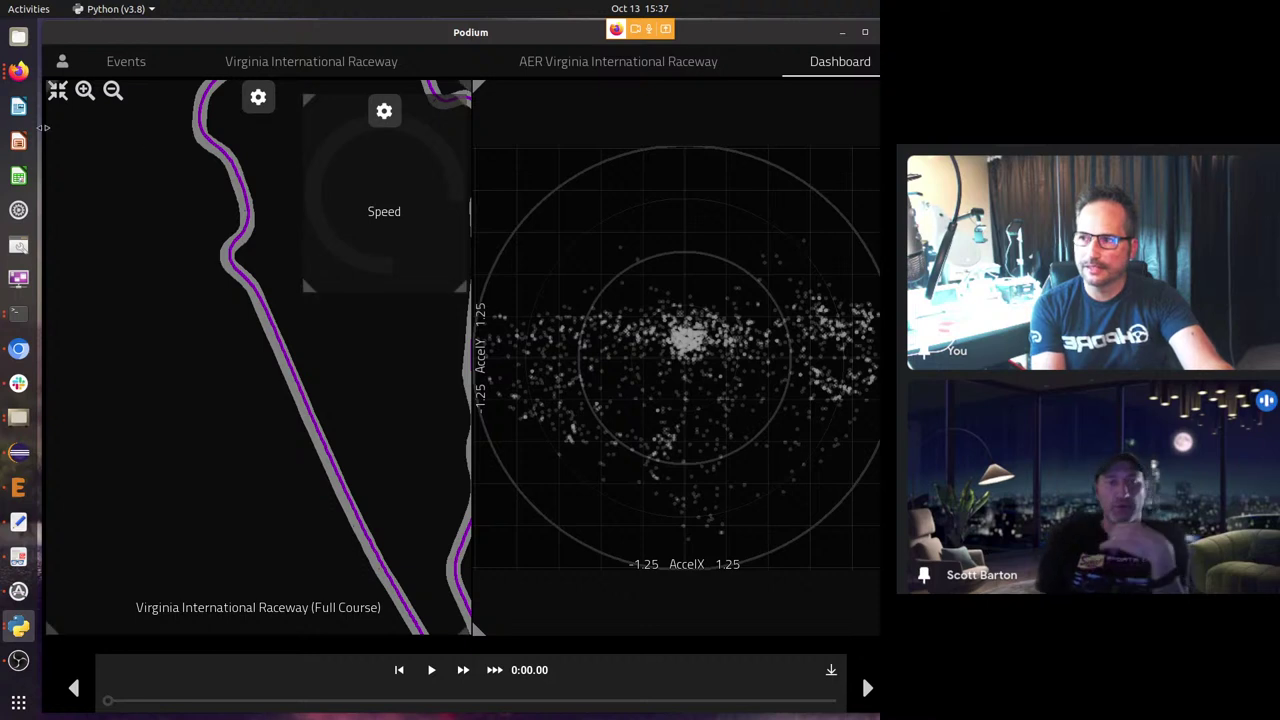
{"action": "left_click", "coordinate": [57, 90]}
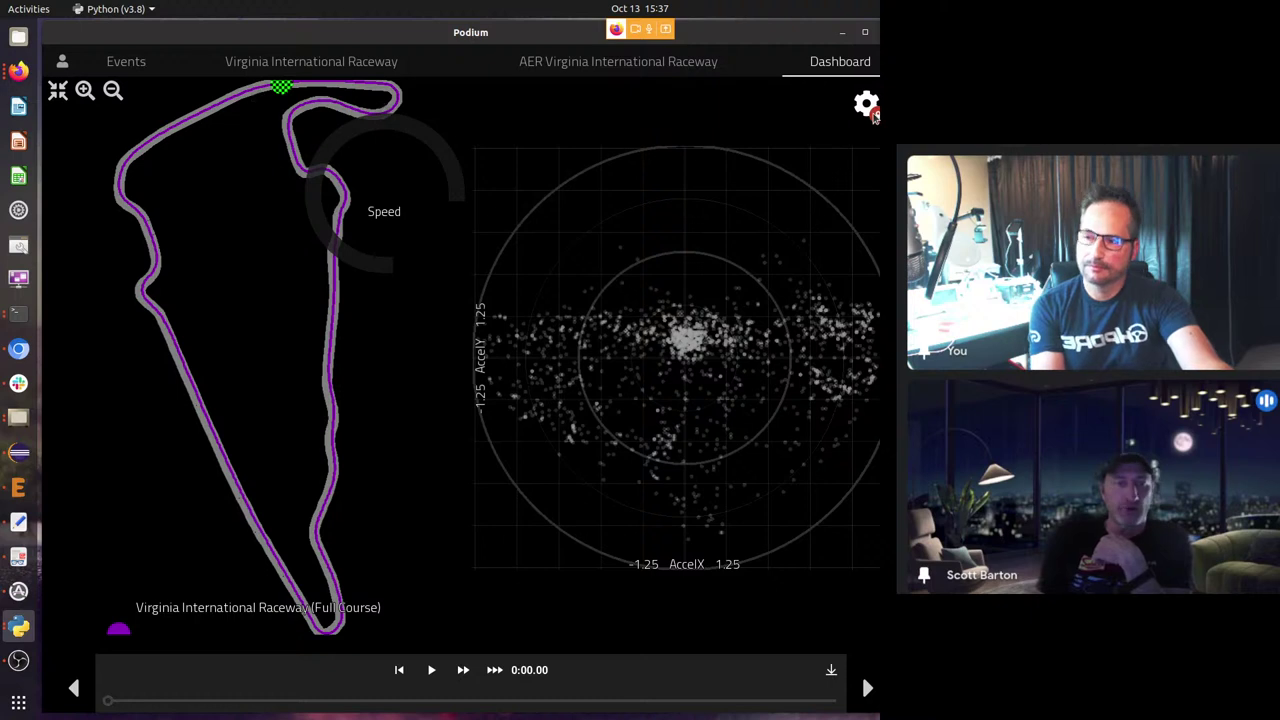
{"action": "left_click", "coordinate": [849, 240]}
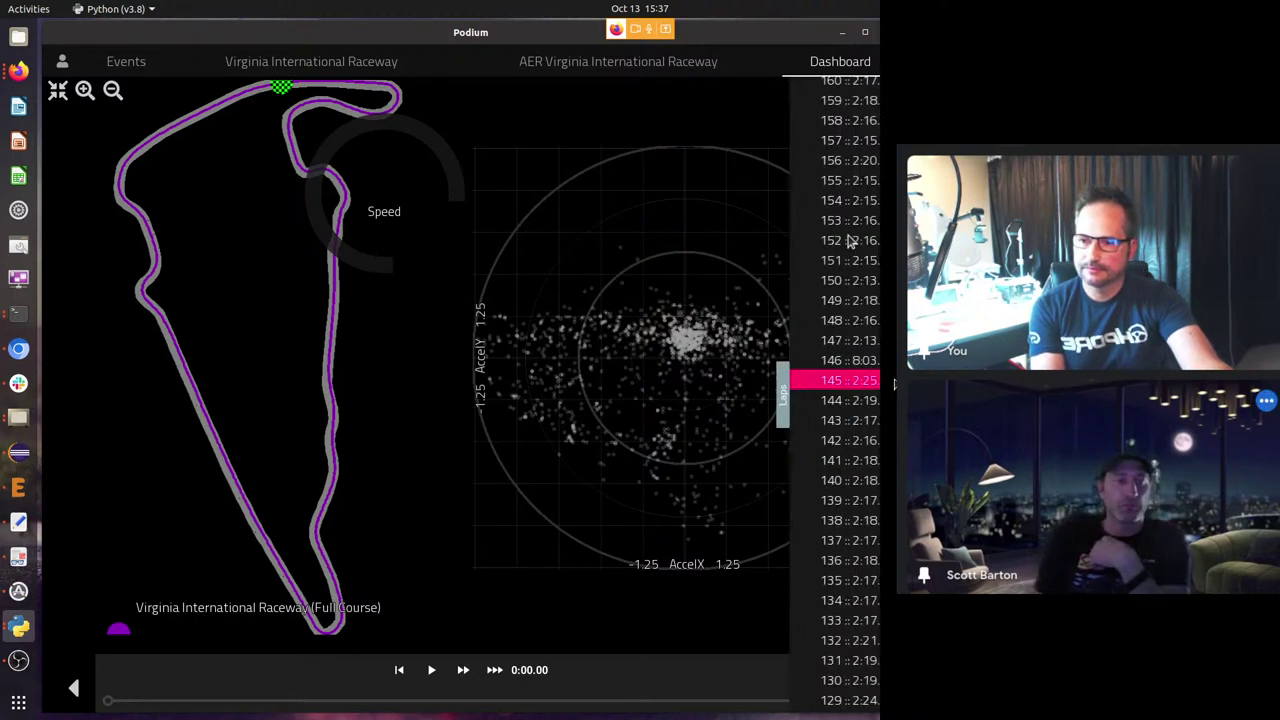
{"action": "left_click", "coordinate": [838, 446]}
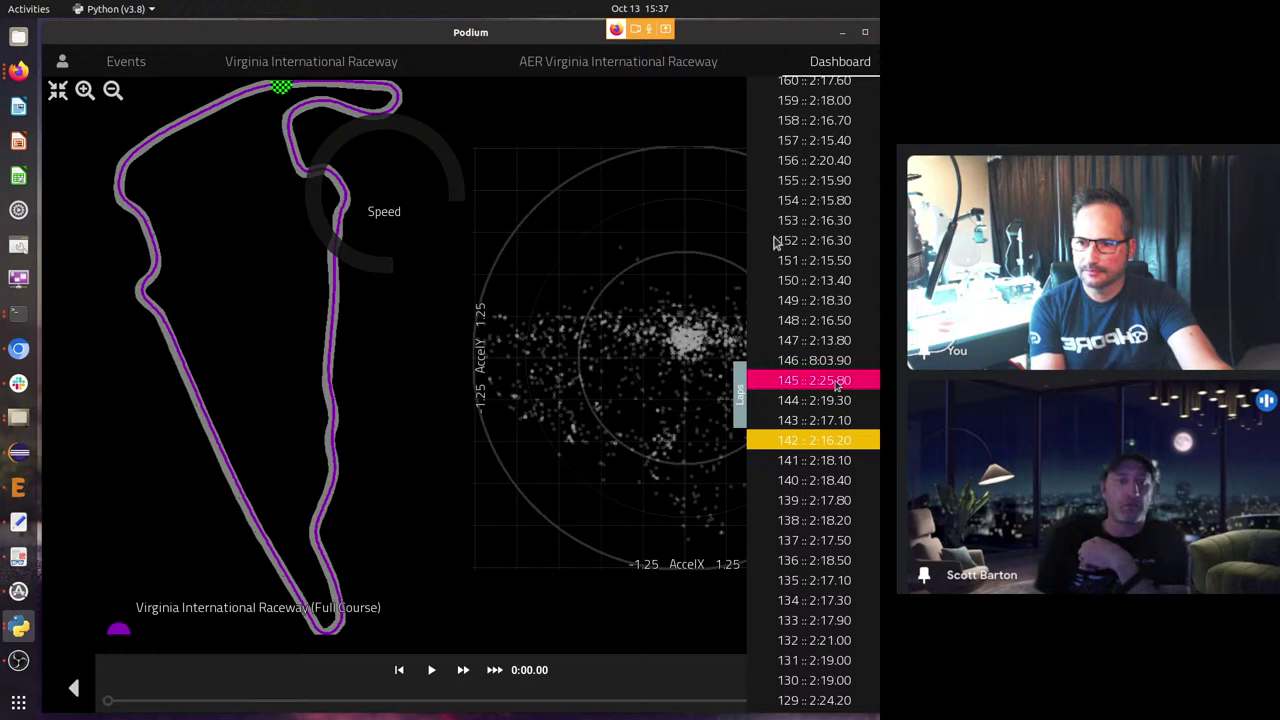
{"action": "left_click", "coordinate": [838, 382]}
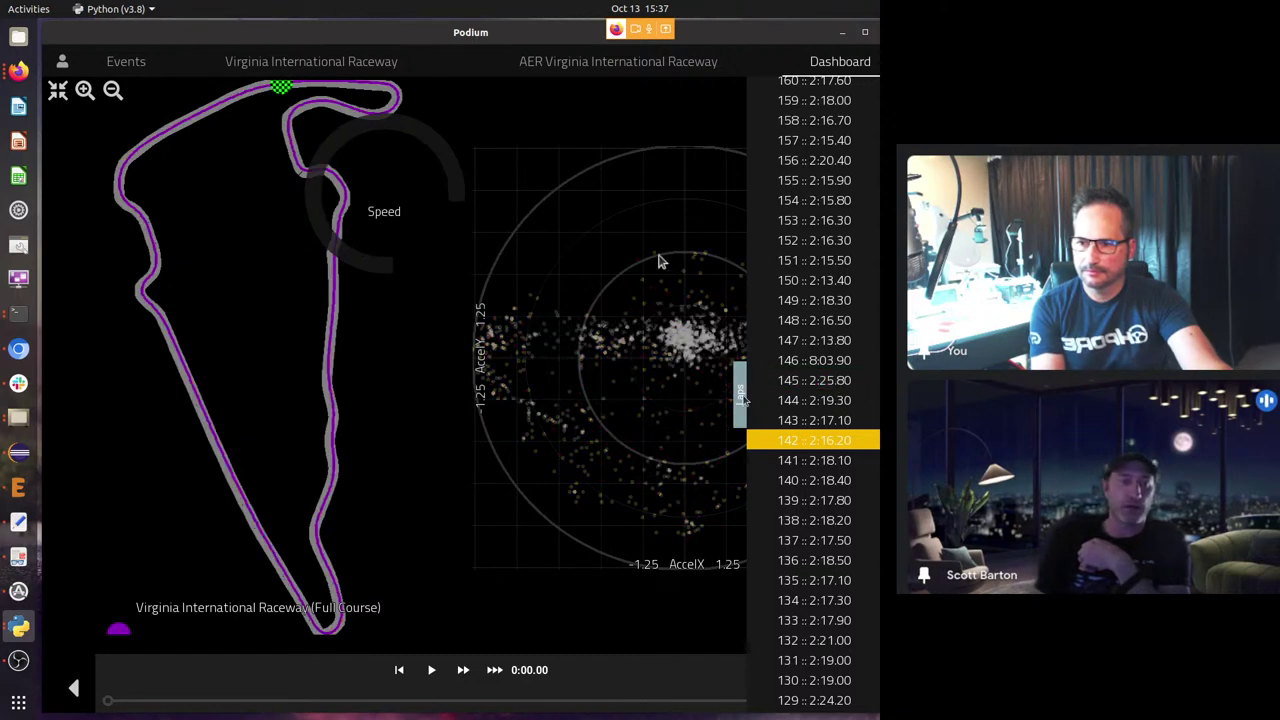
{"action": "left_click", "coordinate": [740, 396]}
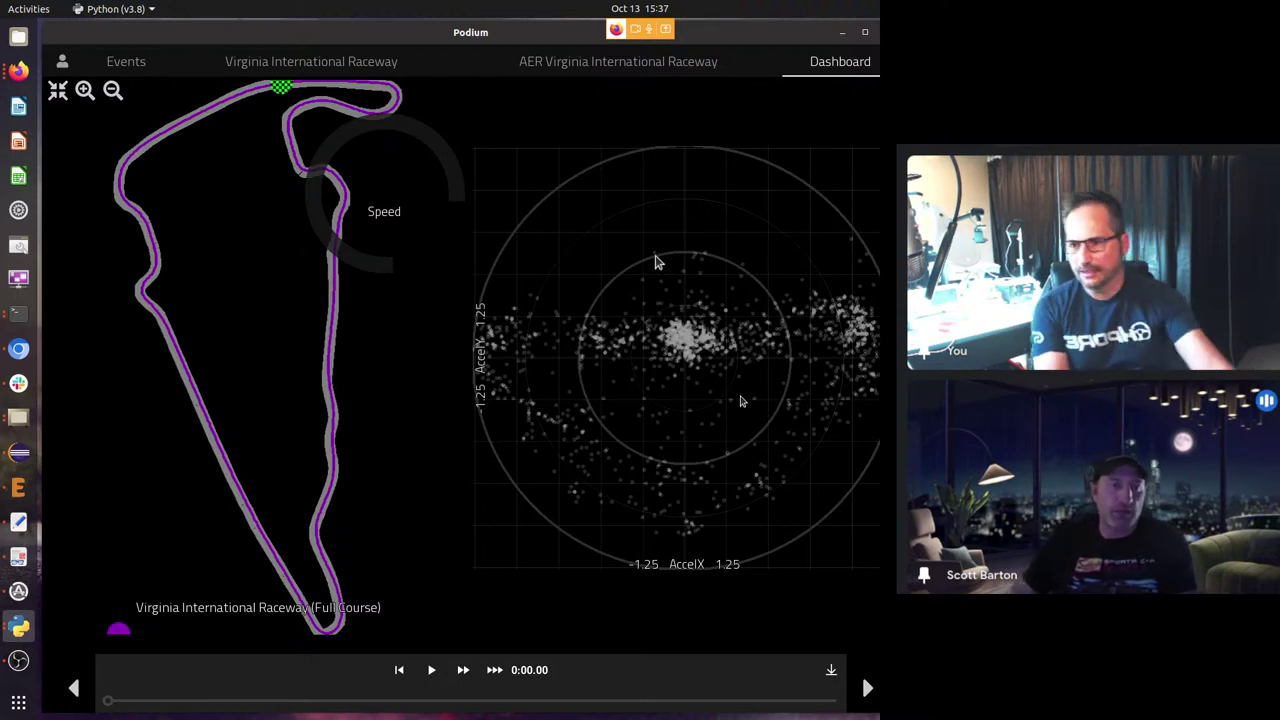
Add lap 147 (2:13.80) alongside lap 142 and collapse the lap list to compare their traction circles.
{"action": "left_click", "coordinate": [878, 398]}
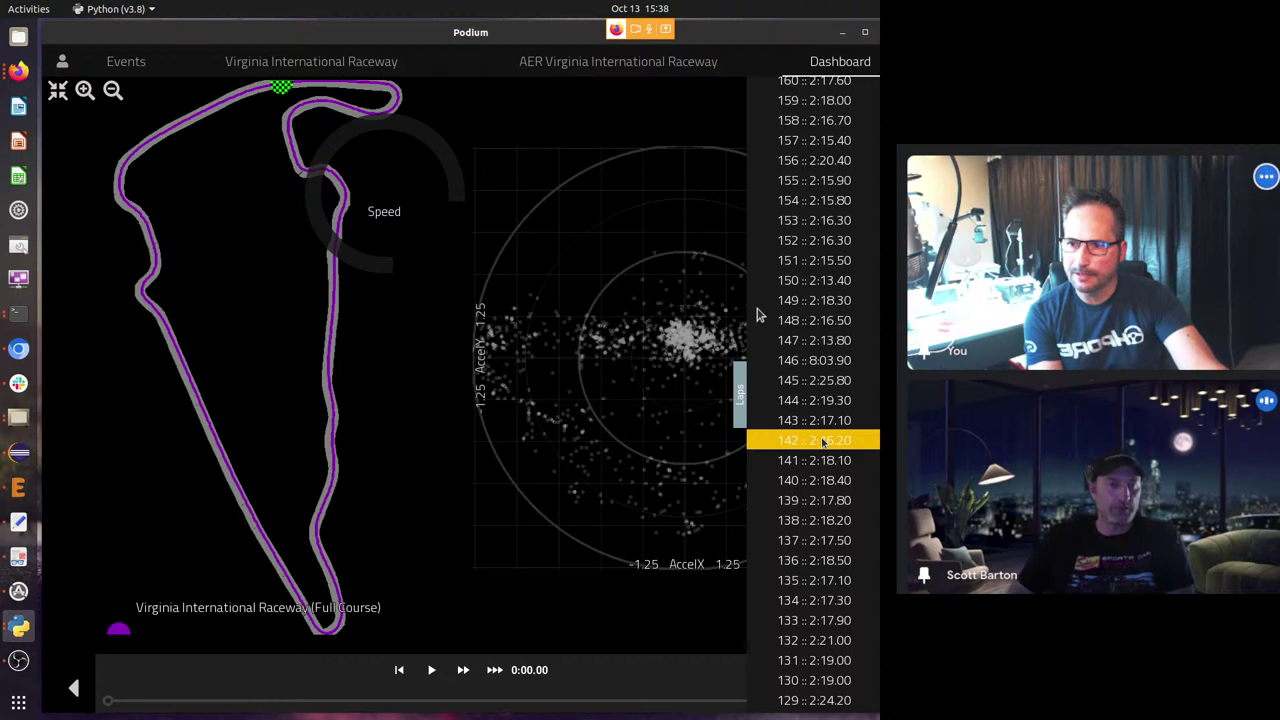
{"action": "left_click", "coordinate": [741, 401]}
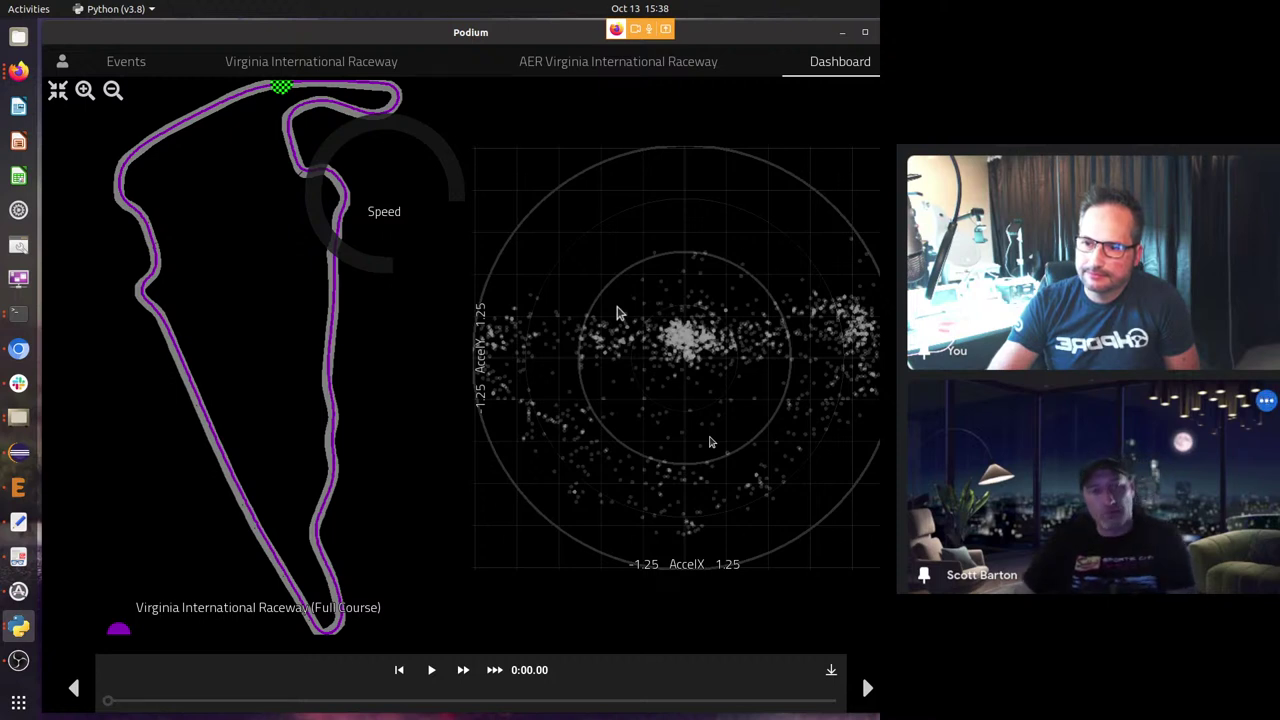
{"action": "left_click", "coordinate": [871, 406]}
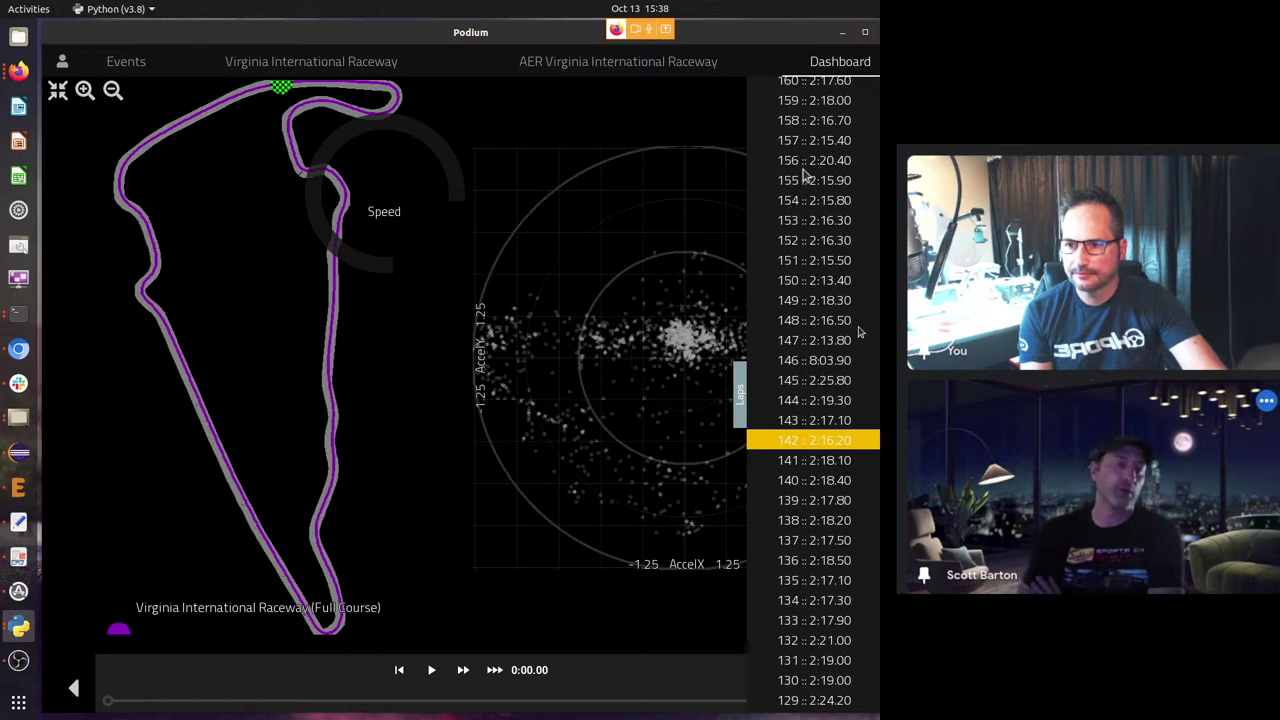
{"action": "left_click", "coordinate": [843, 342]}
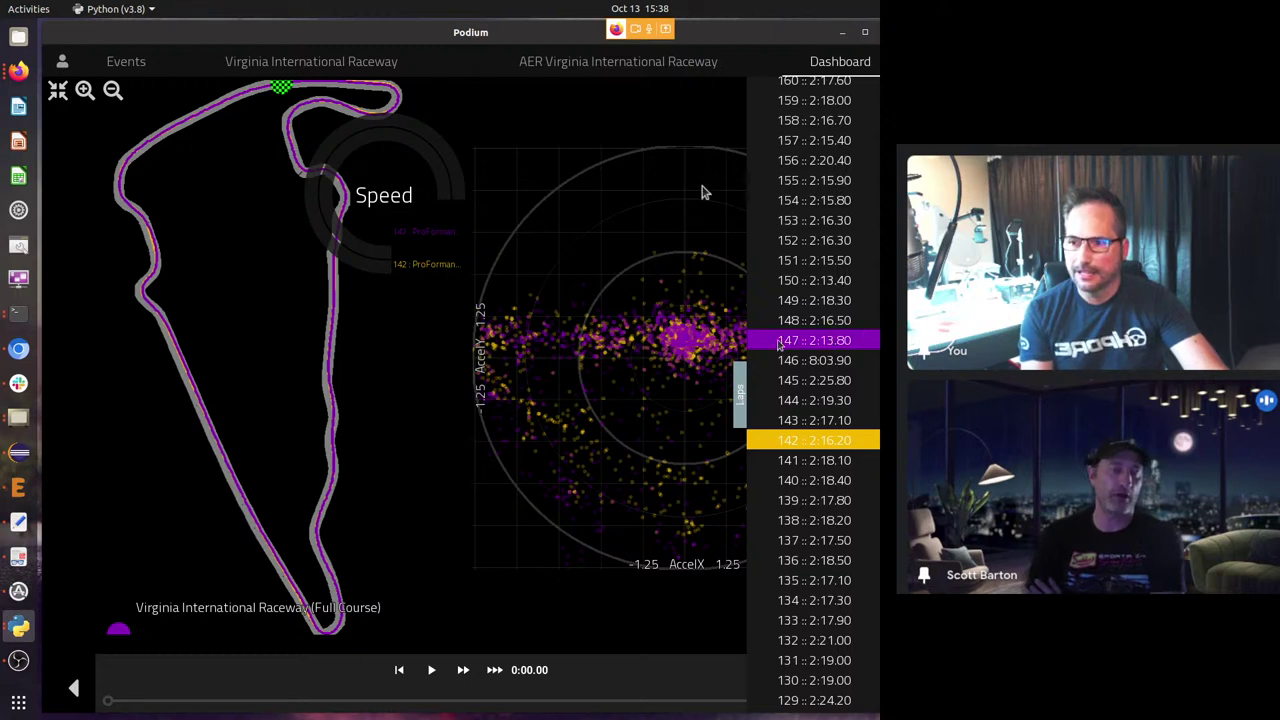
{"action": "left_click", "coordinate": [740, 394]}
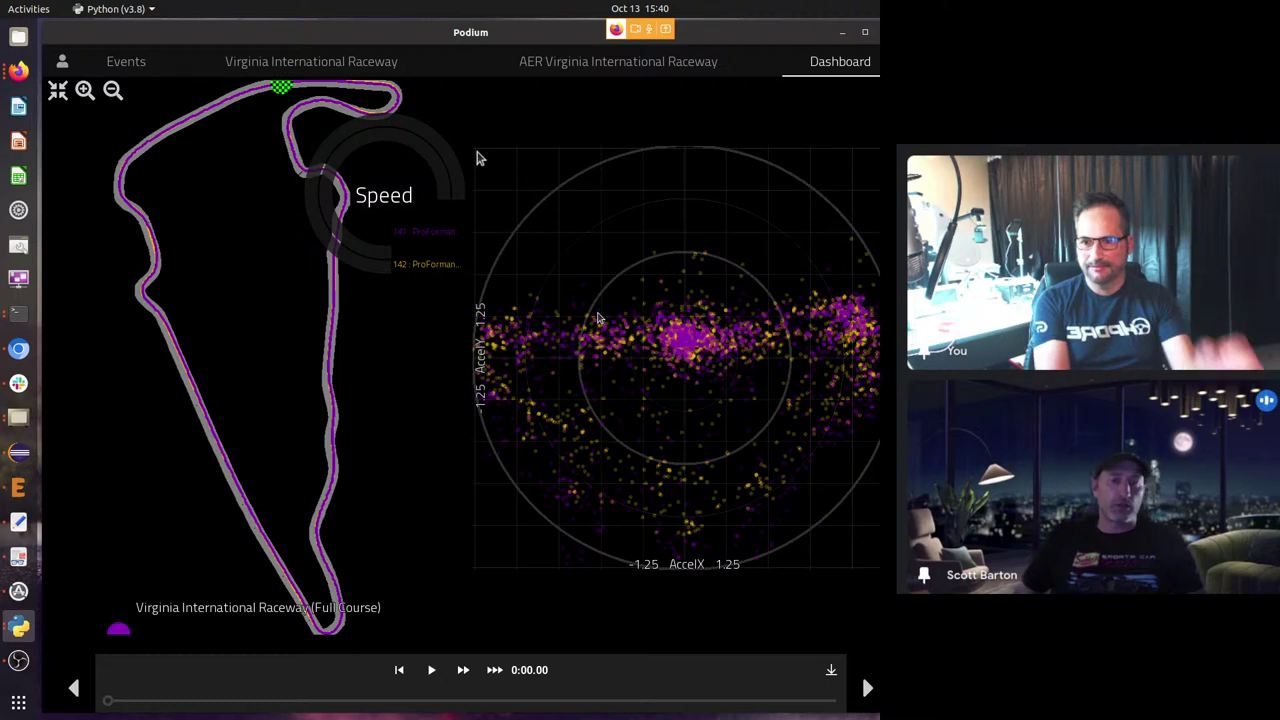
Deselect laps 142 and 147, select lap 228 (2:14.90), and collapse the lap list to examine its traction circle.
{"action": "mouse_move", "coordinate": [852, 270]}
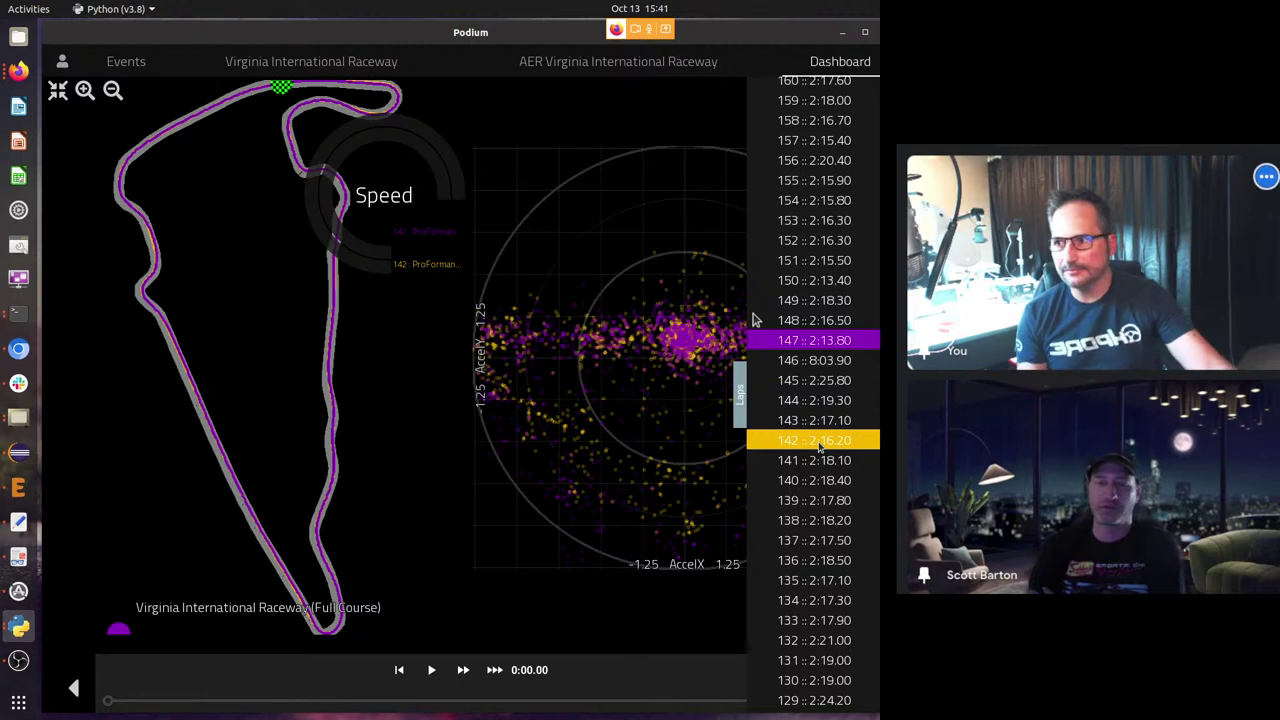
{"action": "left_click", "coordinate": [811, 440]}
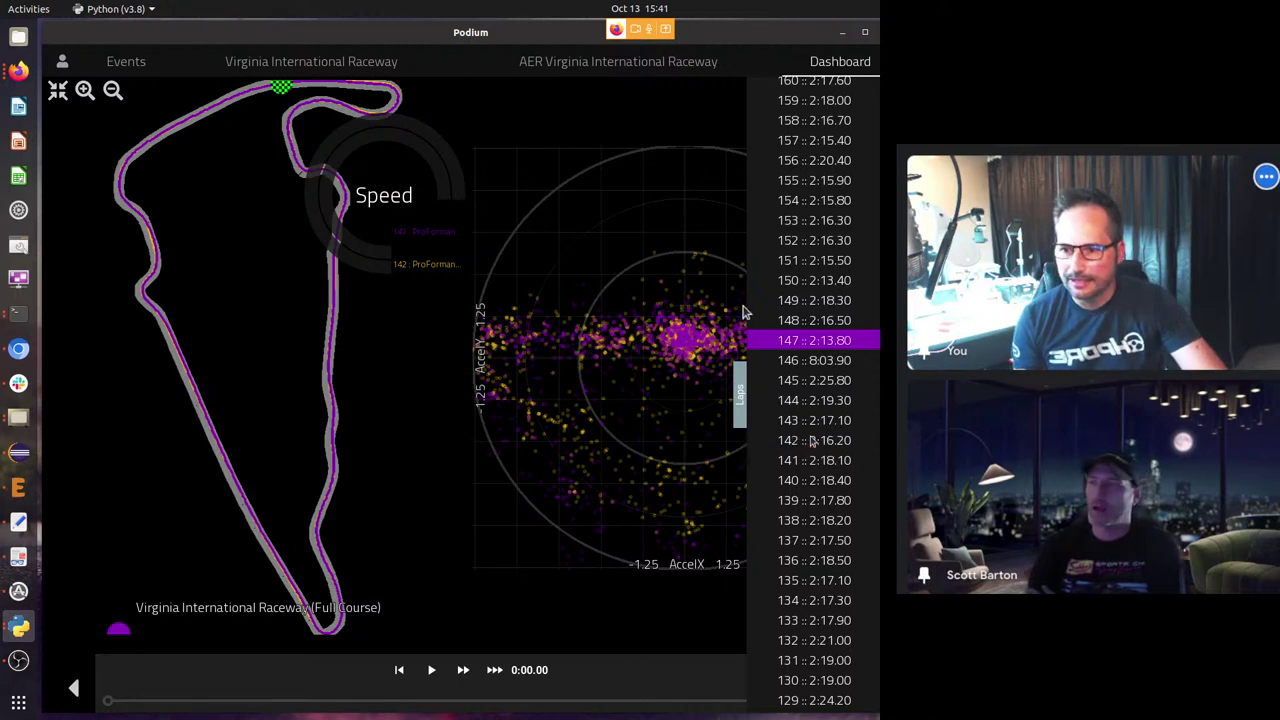
{"action": "left_click", "coordinate": [818, 345]}
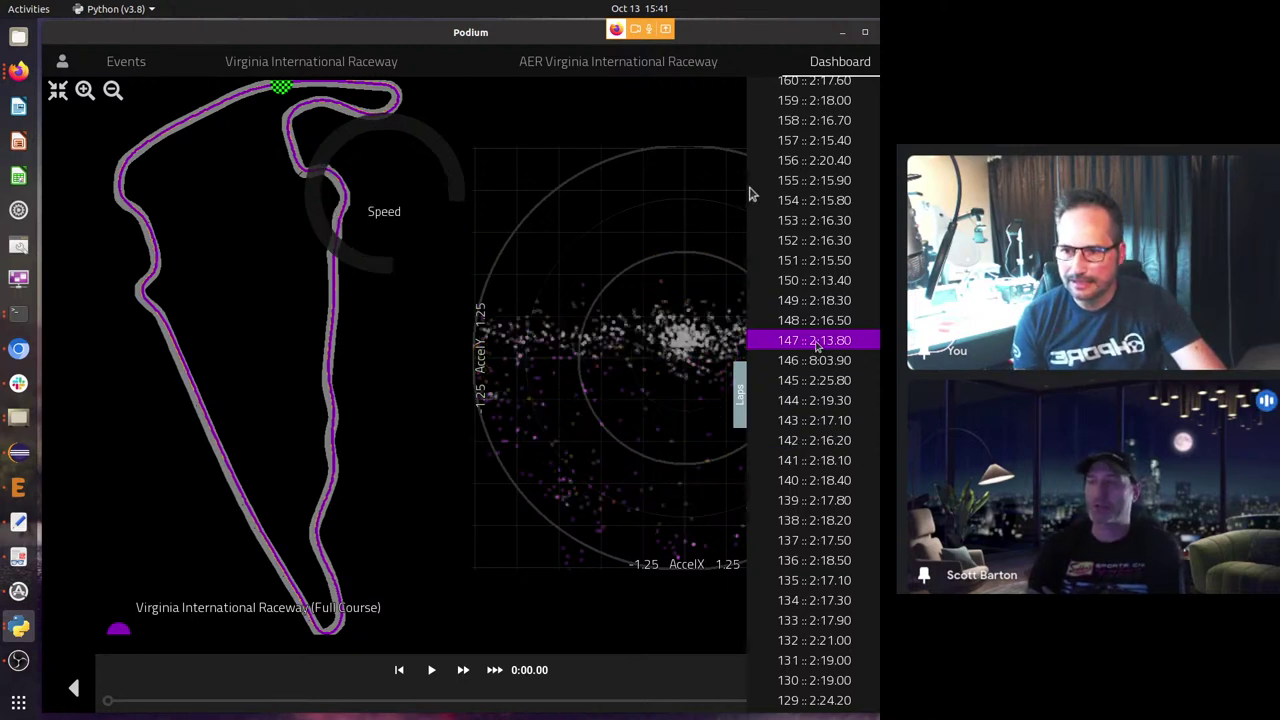
{"action": "left_click", "coordinate": [818, 345]}
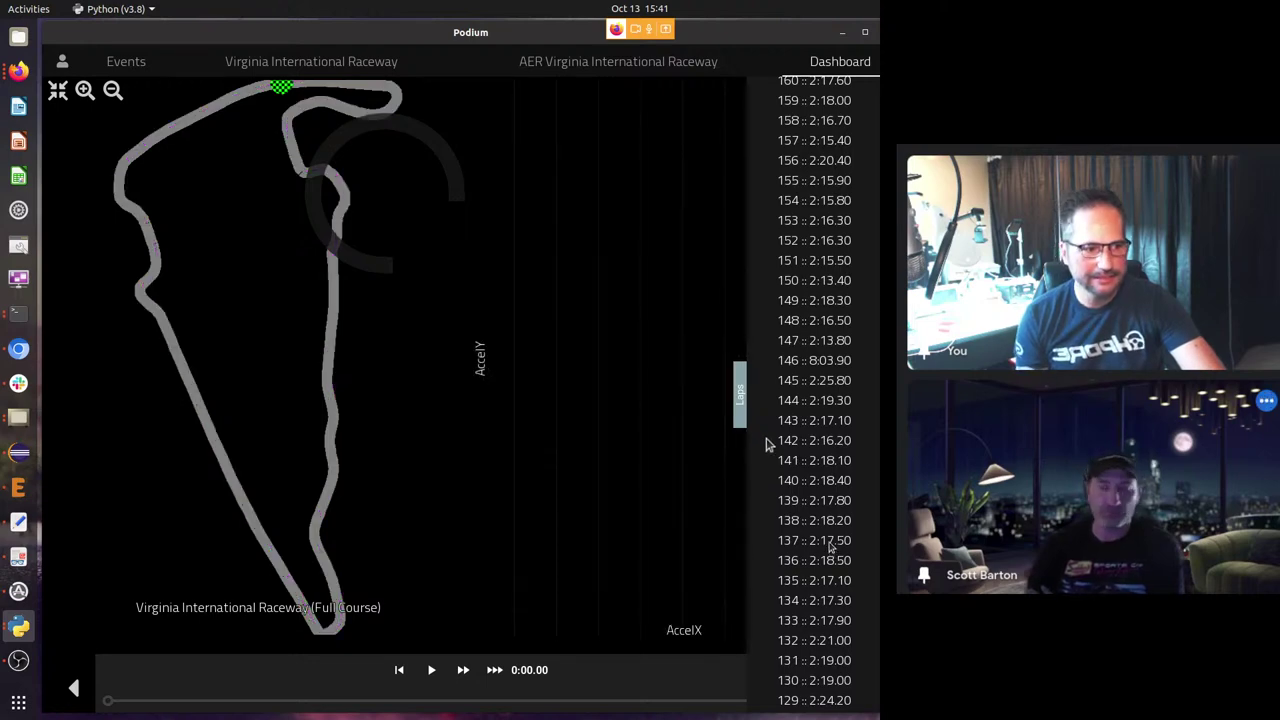
{"action": "scroll", "coordinate": [826, 538], "scroll_direction": "up", "scroll_amount": 15}
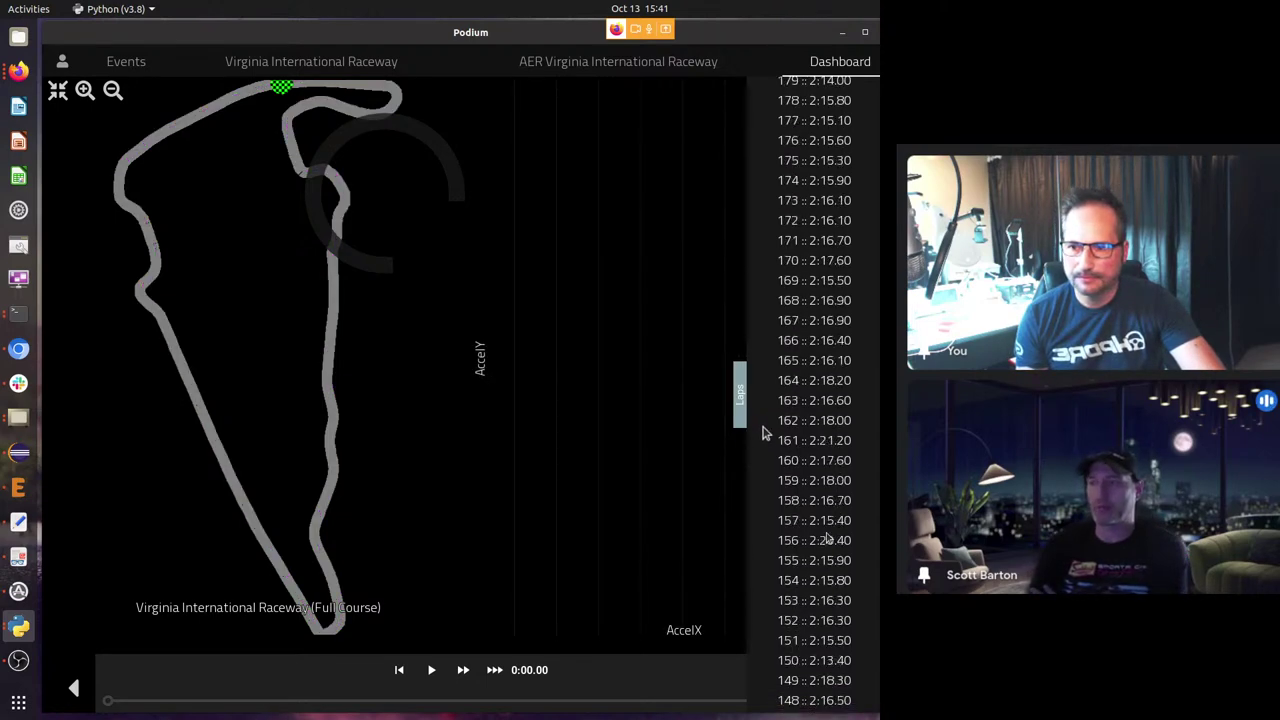
{"action": "scroll", "coordinate": [826, 538], "scroll_direction": "up", "scroll_amount": 10}
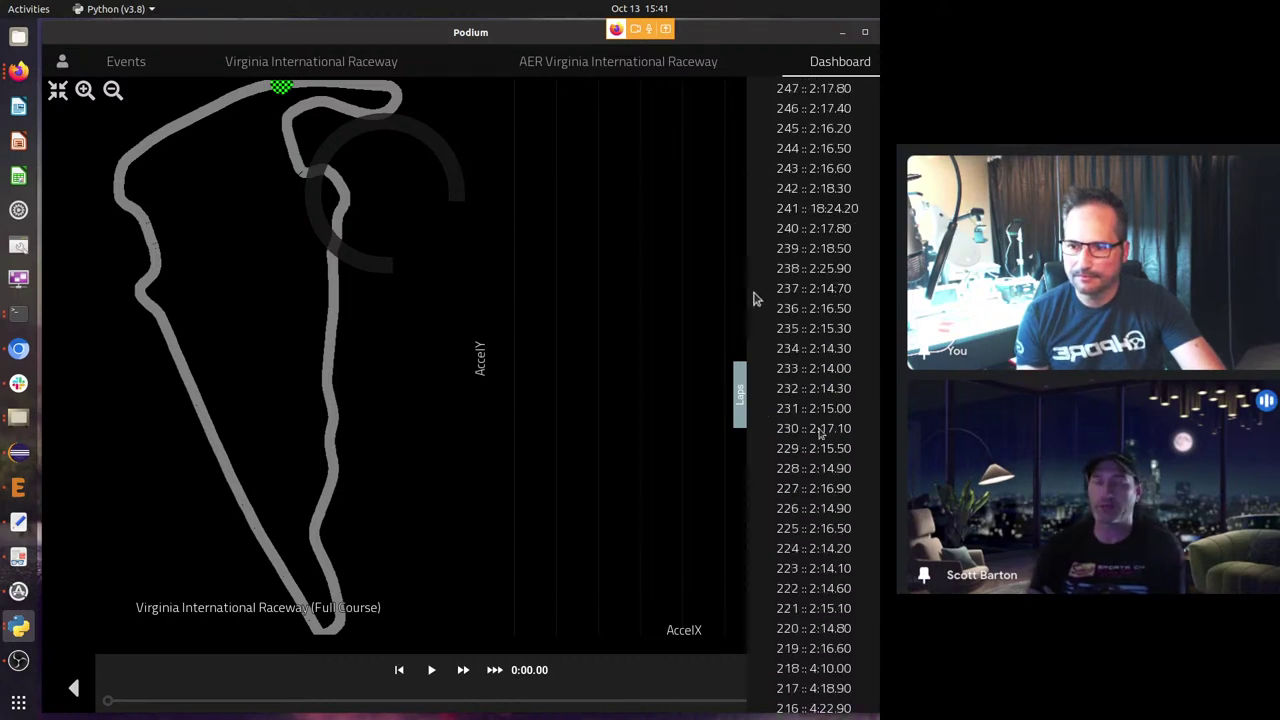
{"action": "left_click", "coordinate": [826, 469]}
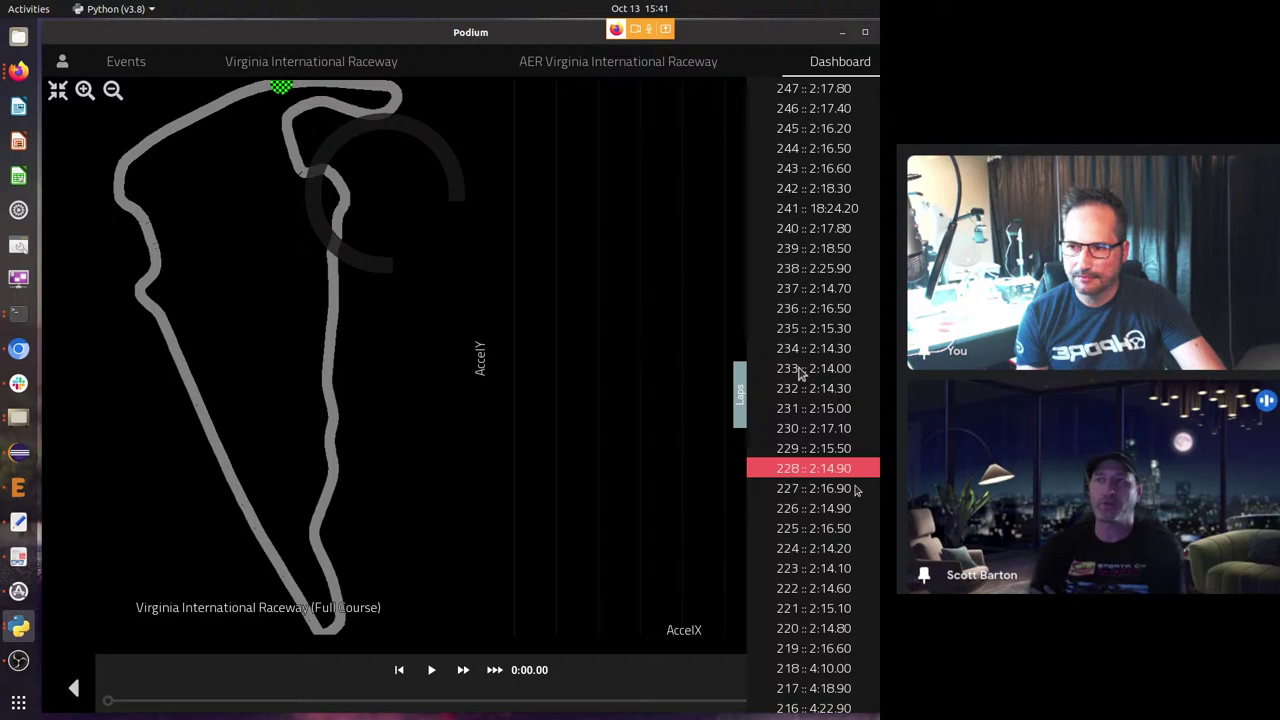
{"action": "left_click", "coordinate": [740, 393]}
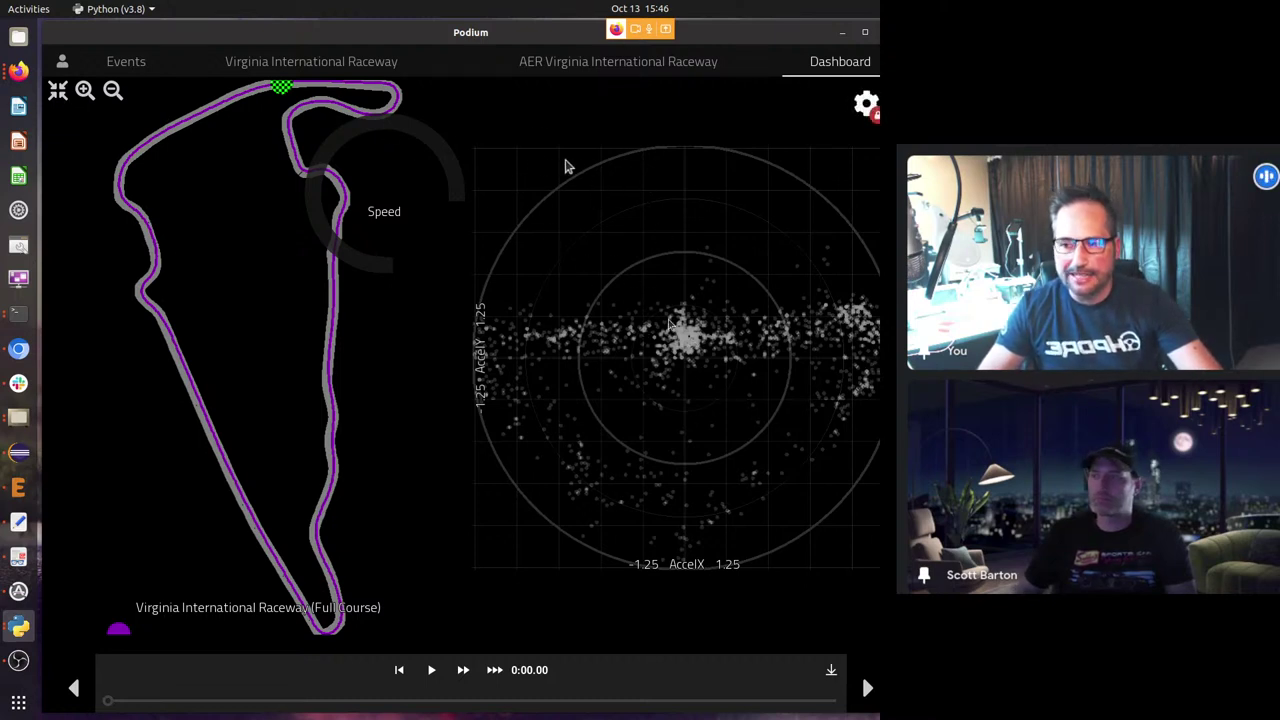
Unlock the dashboard for editing and set TPS as the heat channel of the traction circle gauge.
{"action": "left_click", "coordinate": [866, 106]}
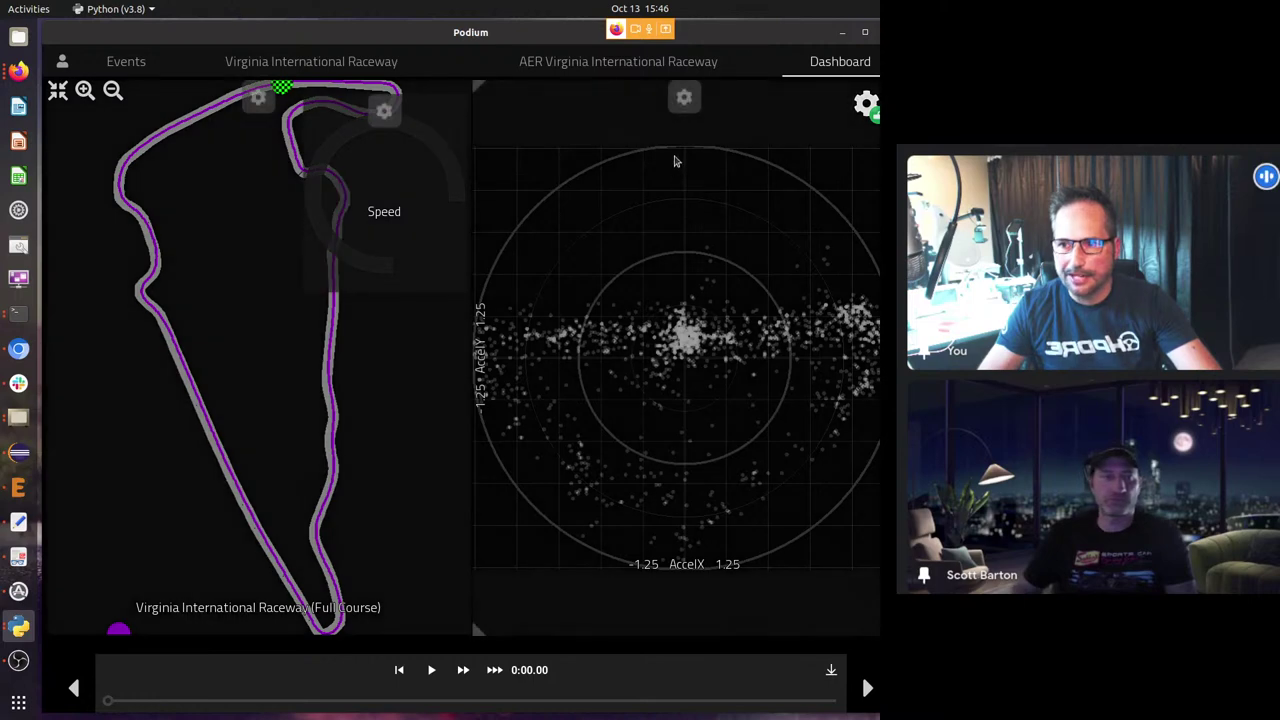
{"action": "left_click", "coordinate": [681, 100]}
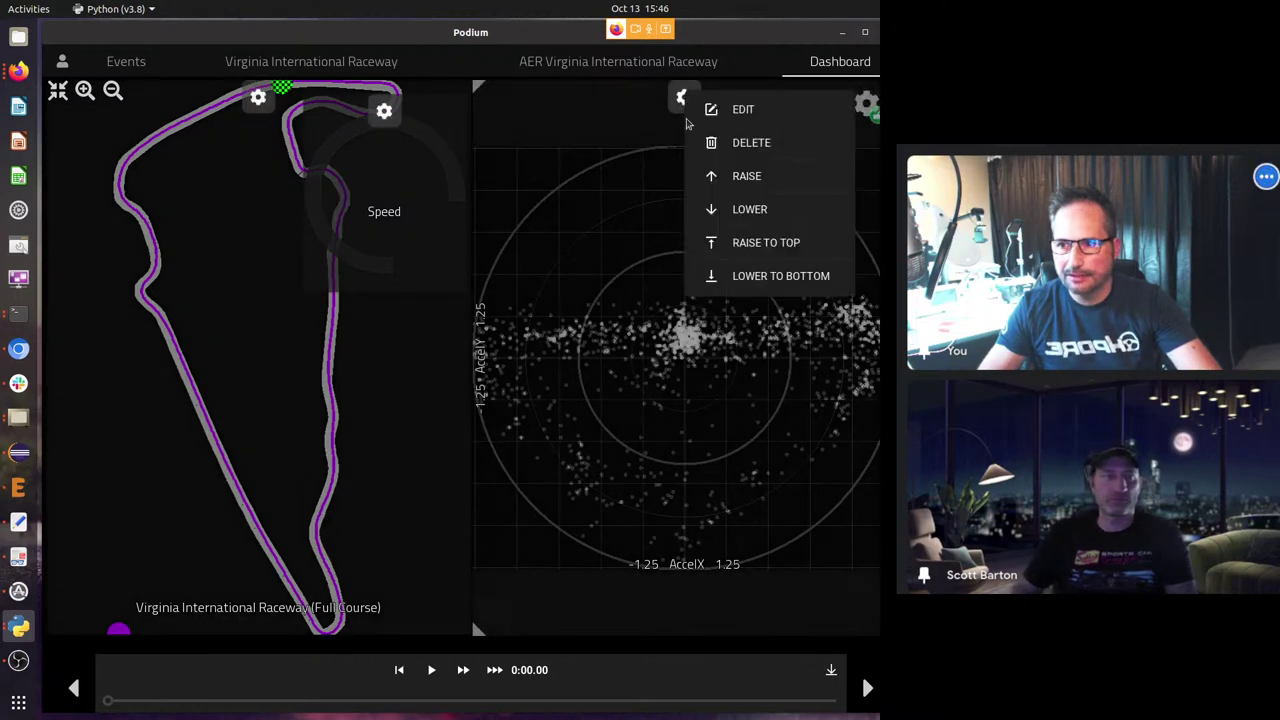
{"action": "left_click", "coordinate": [743, 110]}
{"action": "left_click", "coordinate": [547, 196]}
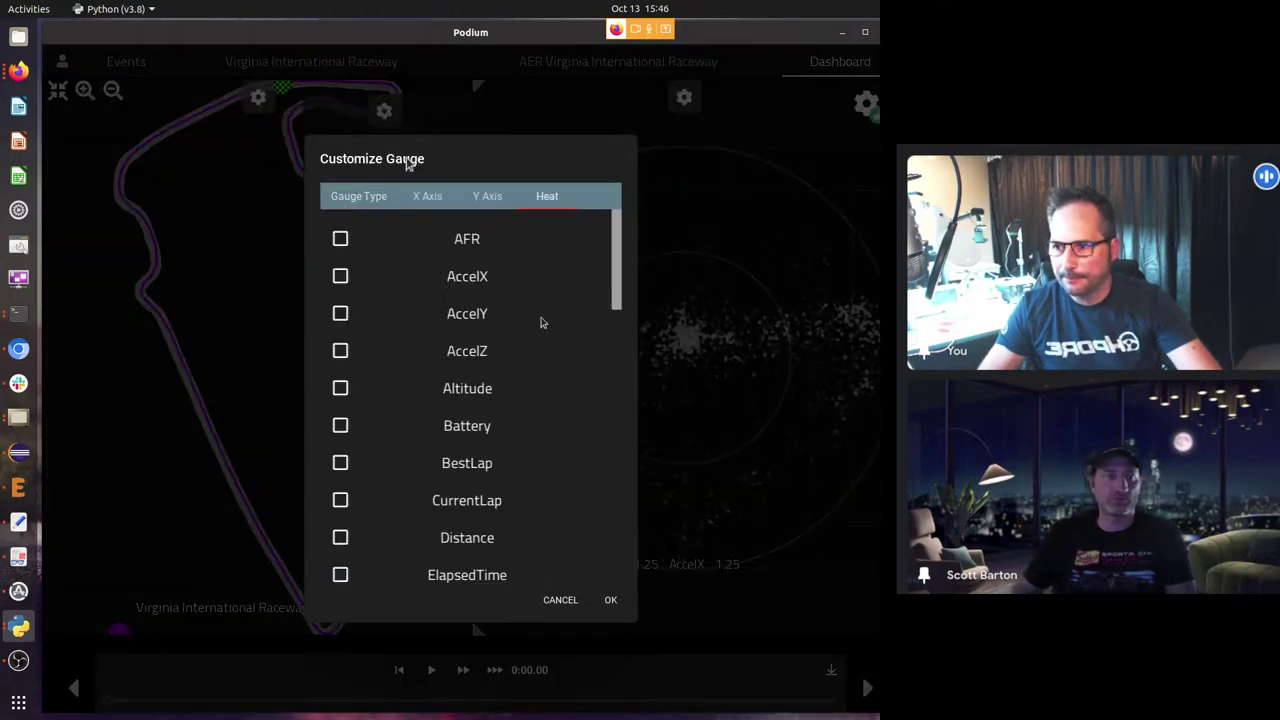
{"action": "scroll", "coordinate": [540, 322], "scroll_direction": "down", "scroll_amount": 6}
{"action": "scroll", "coordinate": [540, 325], "scroll_direction": "down", "scroll_amount": 5}
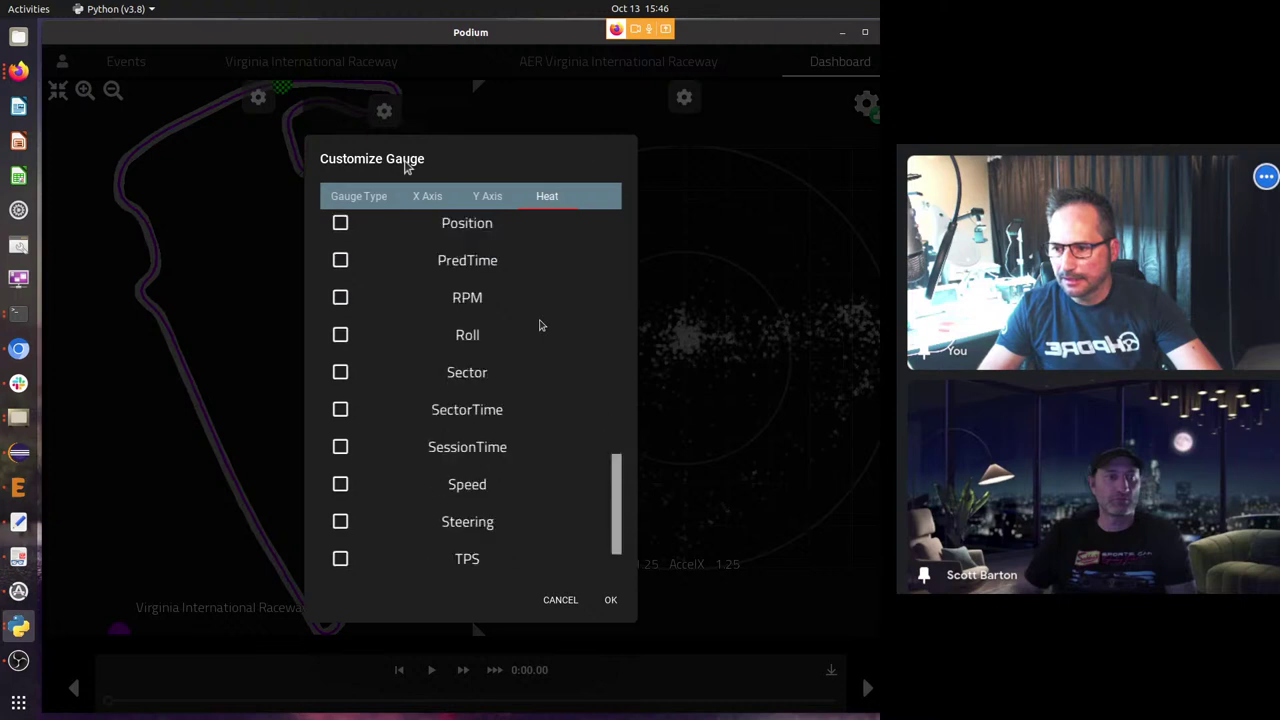
{"action": "left_click", "coordinate": [341, 557]}
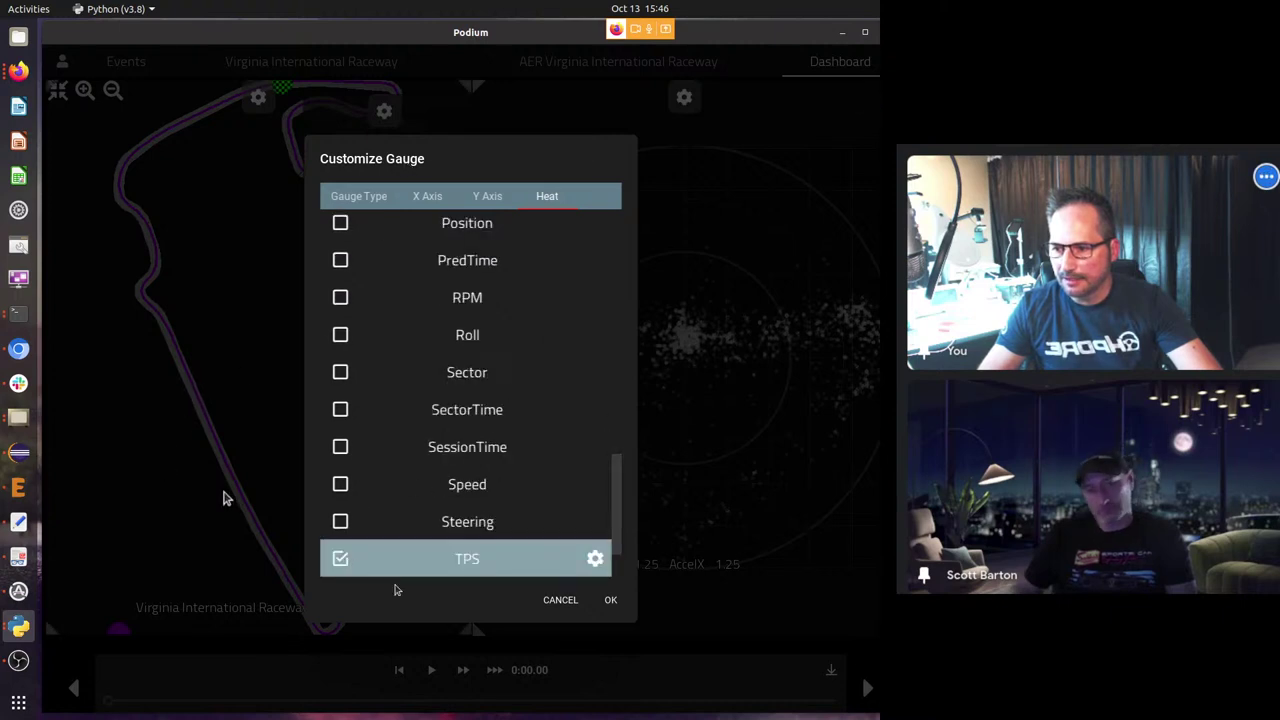
{"action": "left_click", "coordinate": [610, 600]}
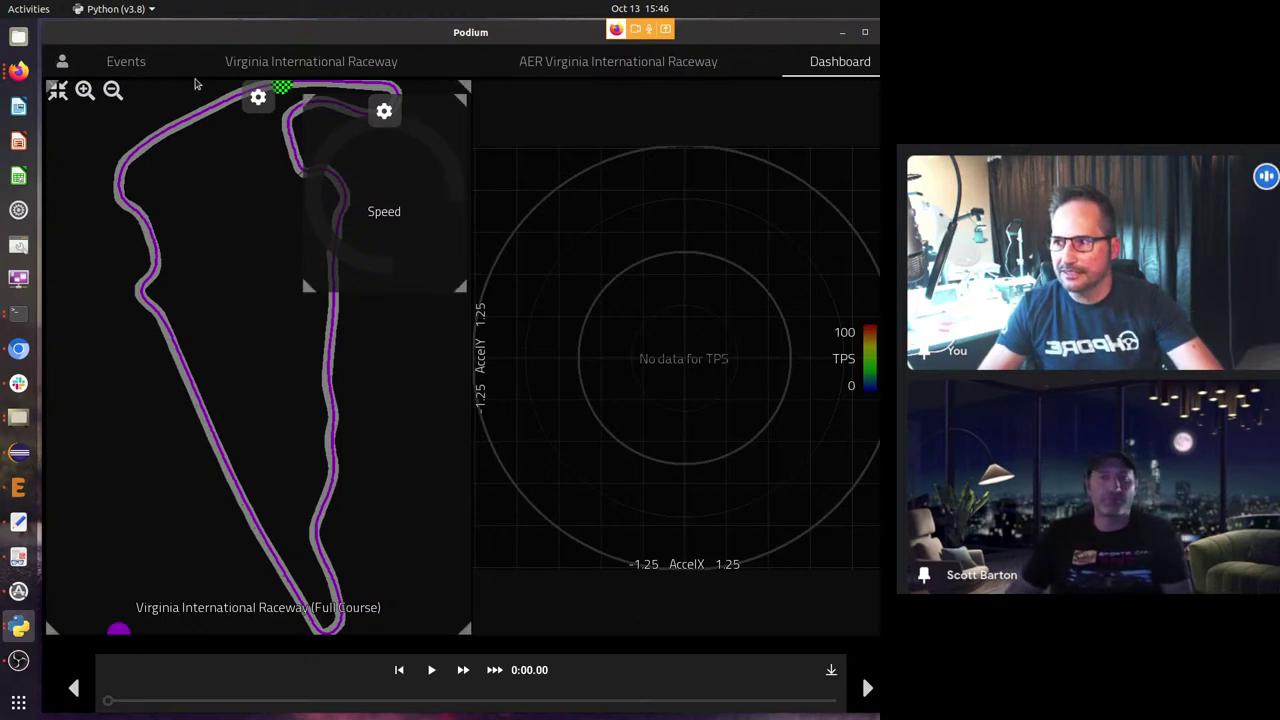
Remove the loaded competitor of the AER Virginia International Raceway event from the lap list.
{"action": "mouse_move", "coordinate": [843, 249]}
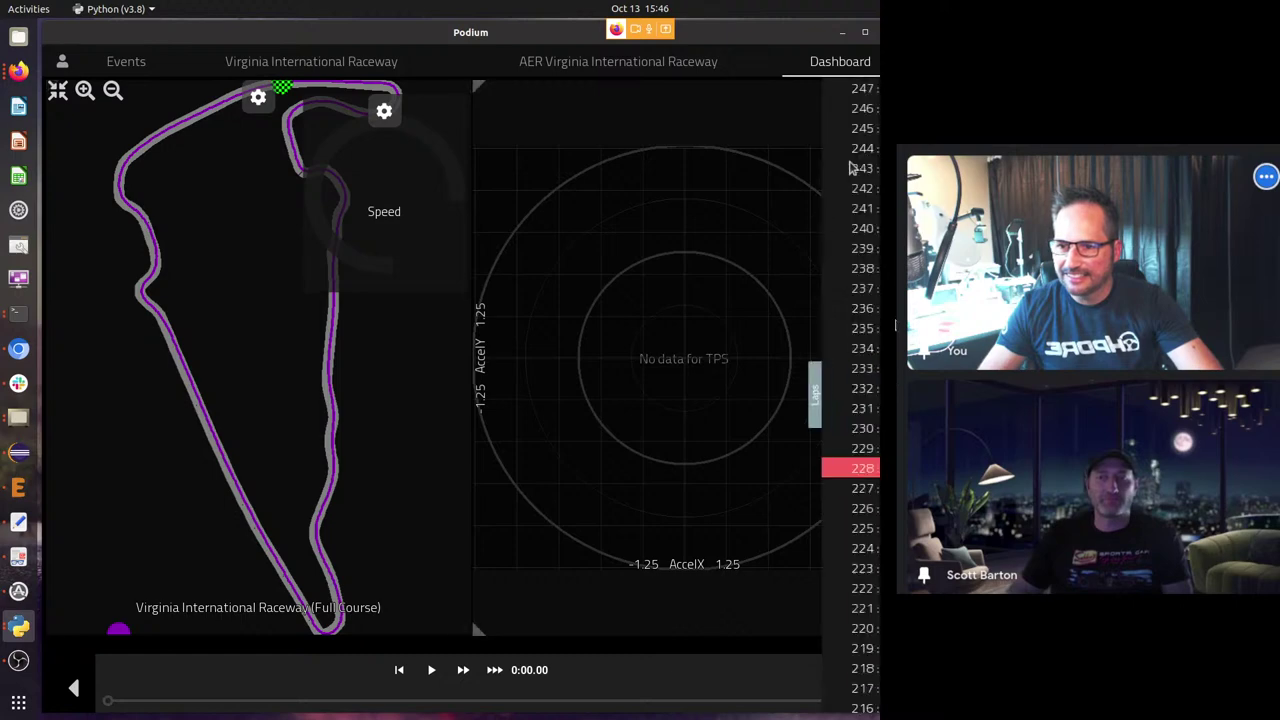
{"action": "scroll", "coordinate": [885, 200], "scroll_direction": "up", "scroll_amount": 15}
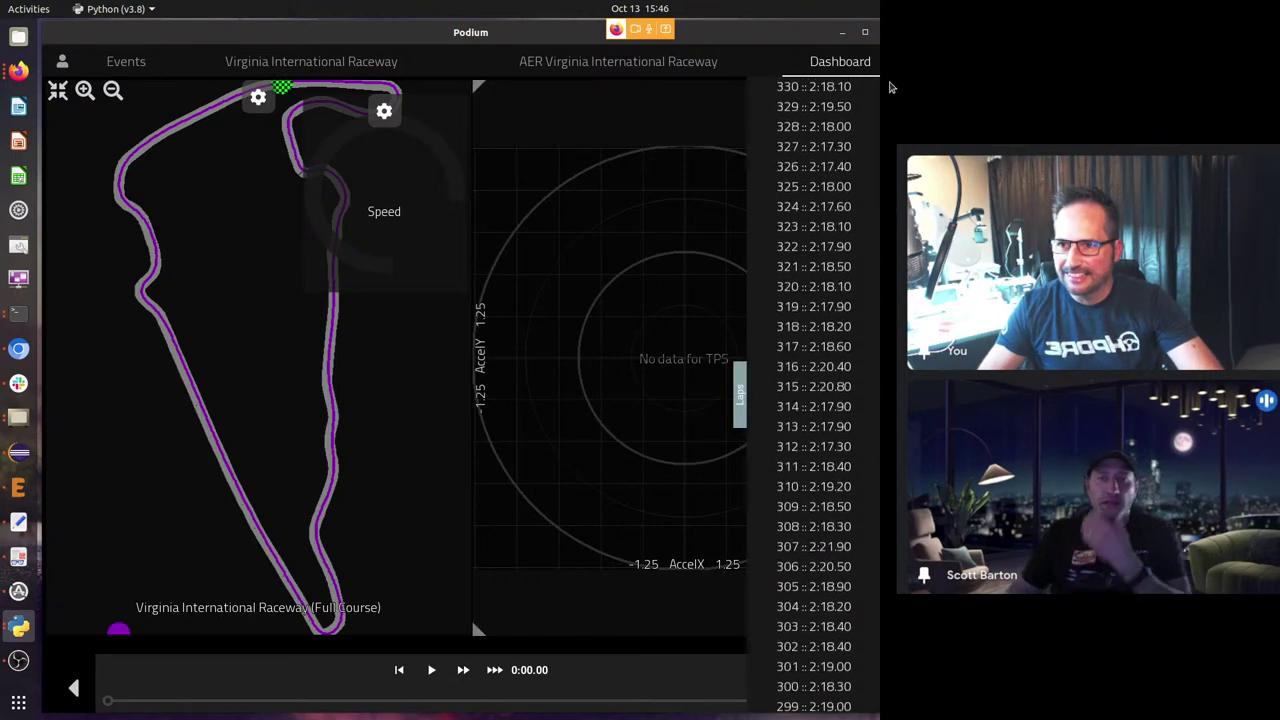
{"action": "left_click", "coordinate": [877, 134]}
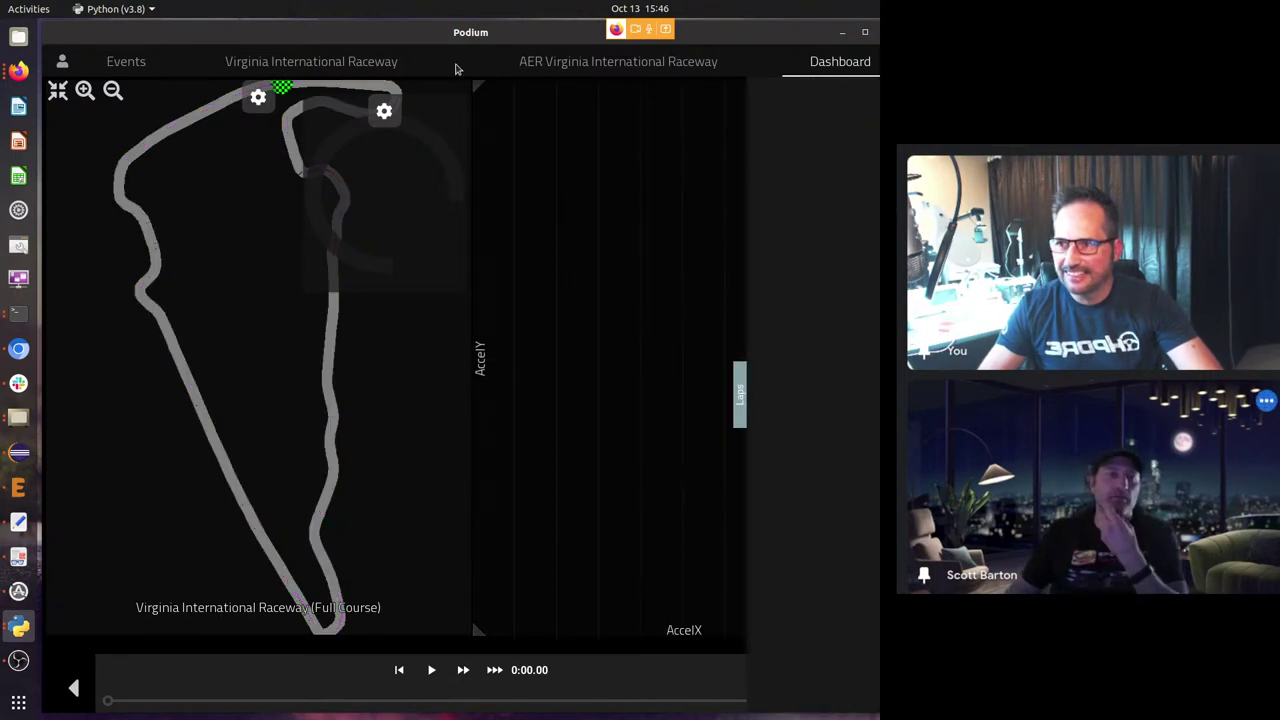
Look through the Virginia International Raceway events, the AER event's competitors and the live events for another session.
{"action": "left_click", "coordinate": [310, 65]}
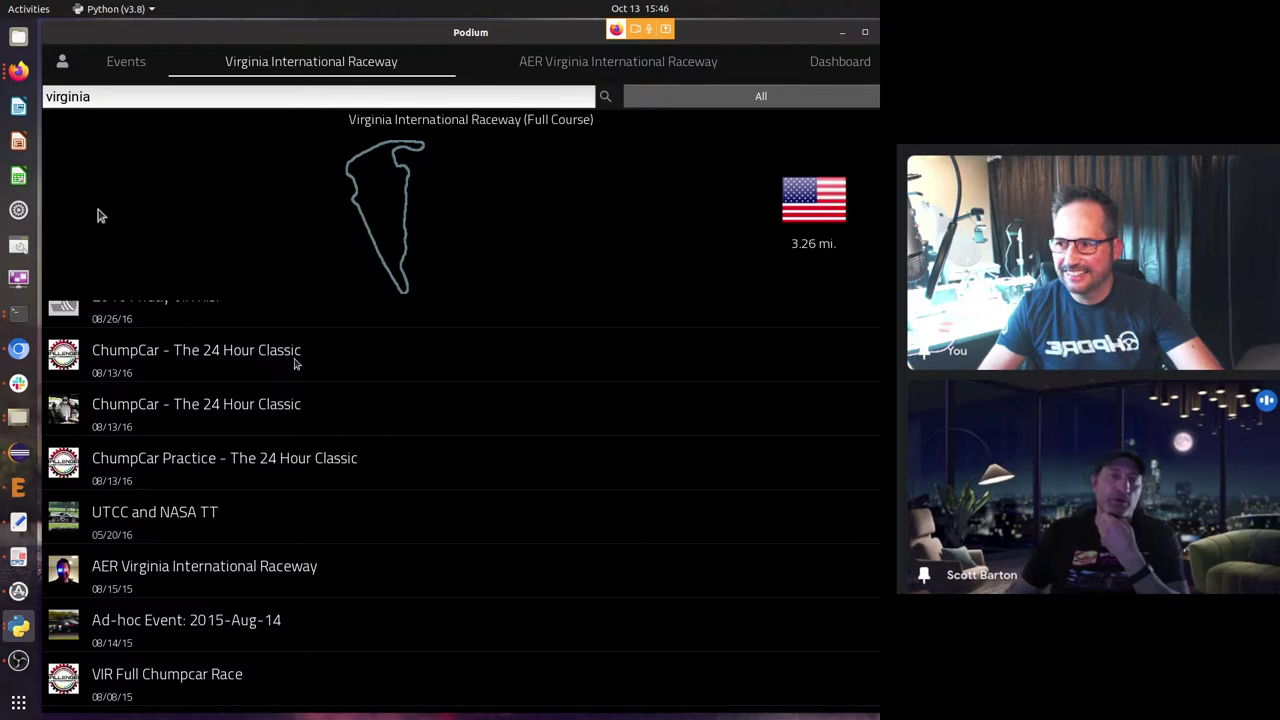
{"action": "scroll", "coordinate": [284, 375], "scroll_direction": "up", "scroll_amount": 3}
{"action": "scroll", "coordinate": [284, 375], "scroll_direction": "up", "scroll_amount": 5}
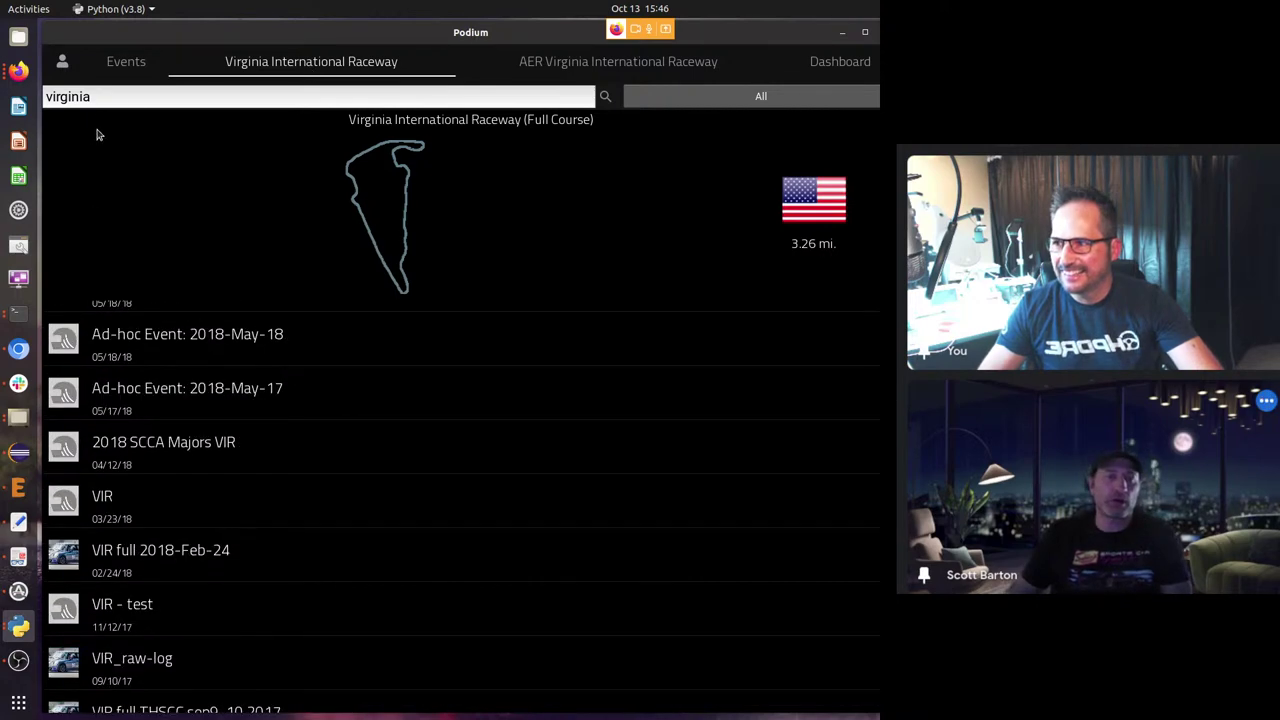
{"action": "left_click", "coordinate": [619, 66]}
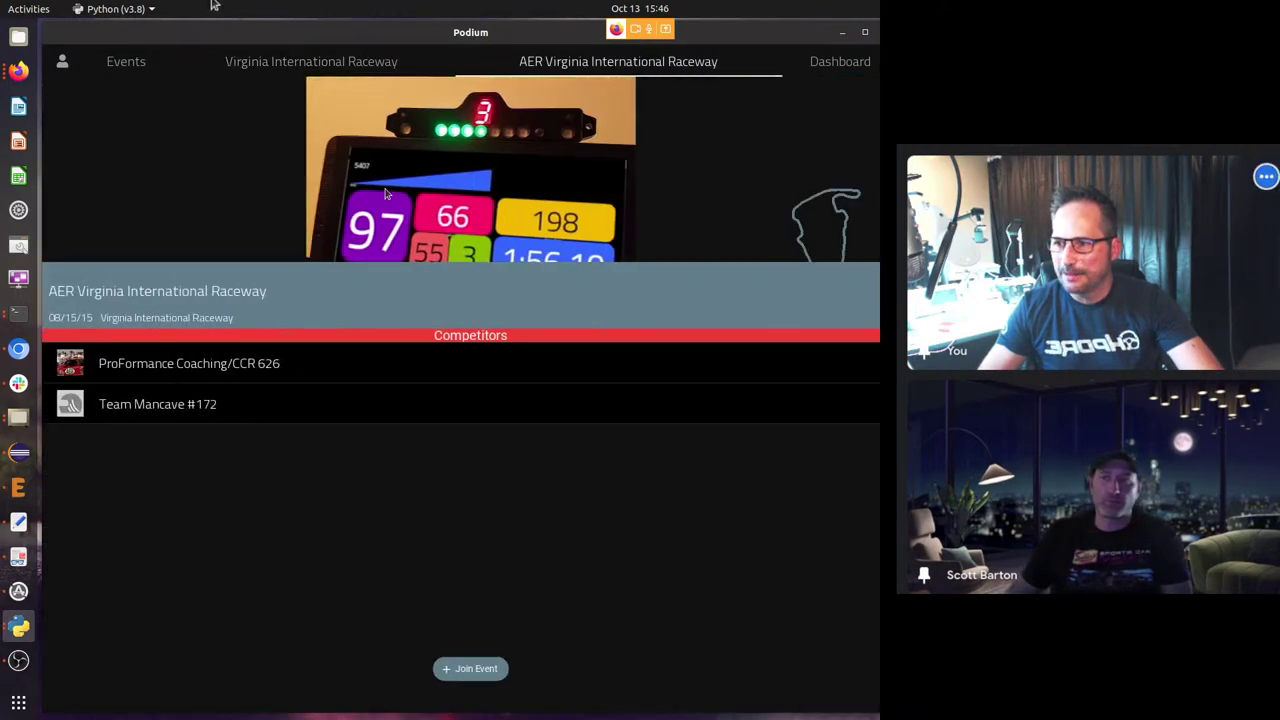
{"action": "left_click", "coordinate": [134, 68]}
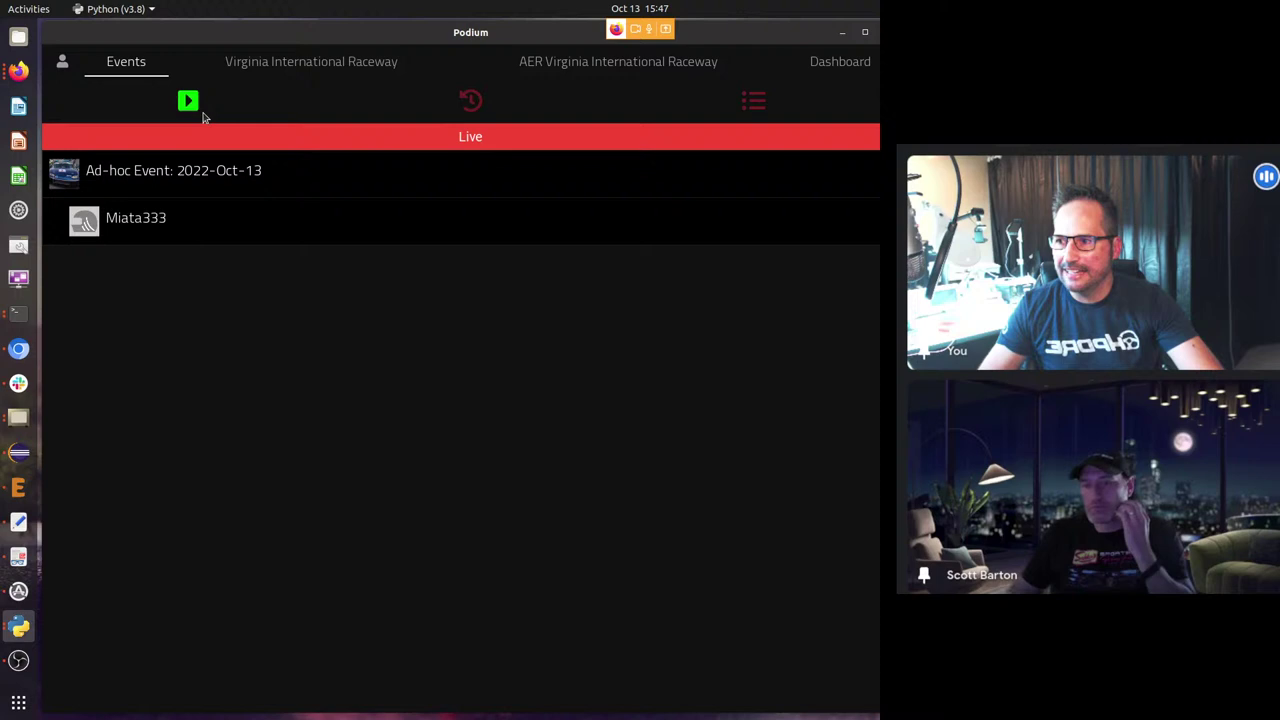
{"action": "left_click", "coordinate": [376, 74]}
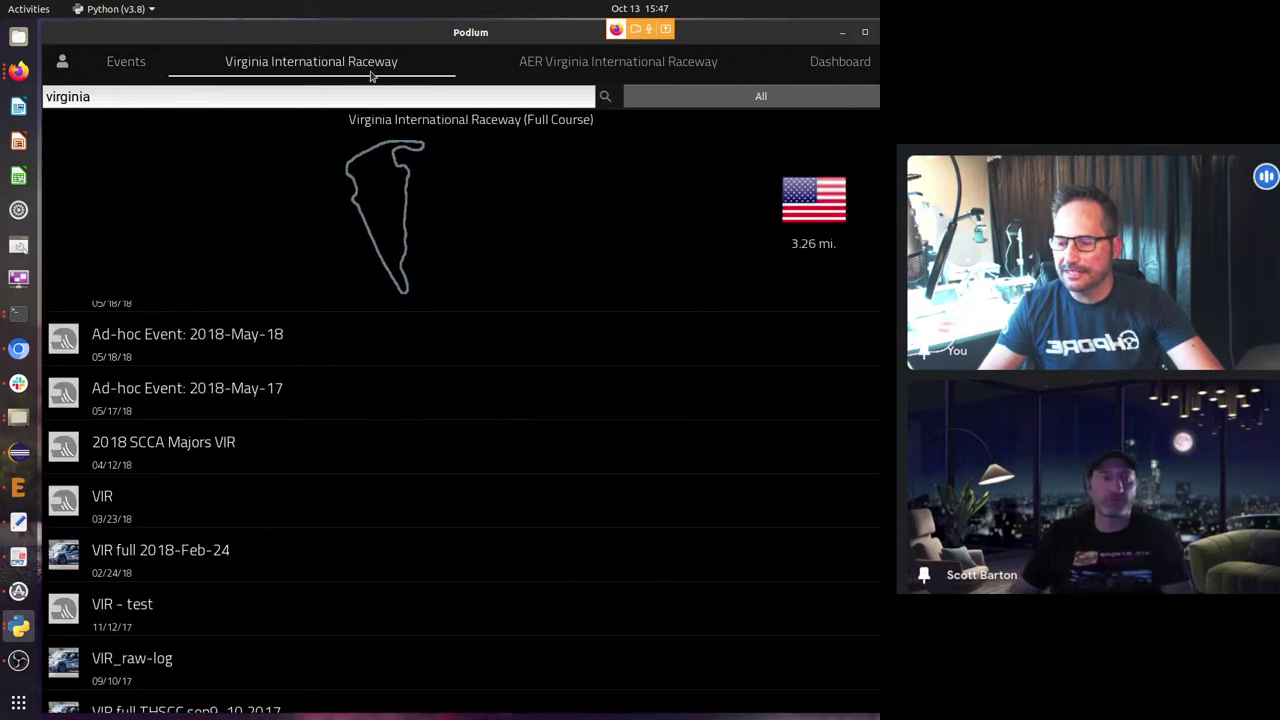
Search the tracks for "watkins" and select Watkins Glen International.
{"action": "left_click", "coordinate": [301, 104]}
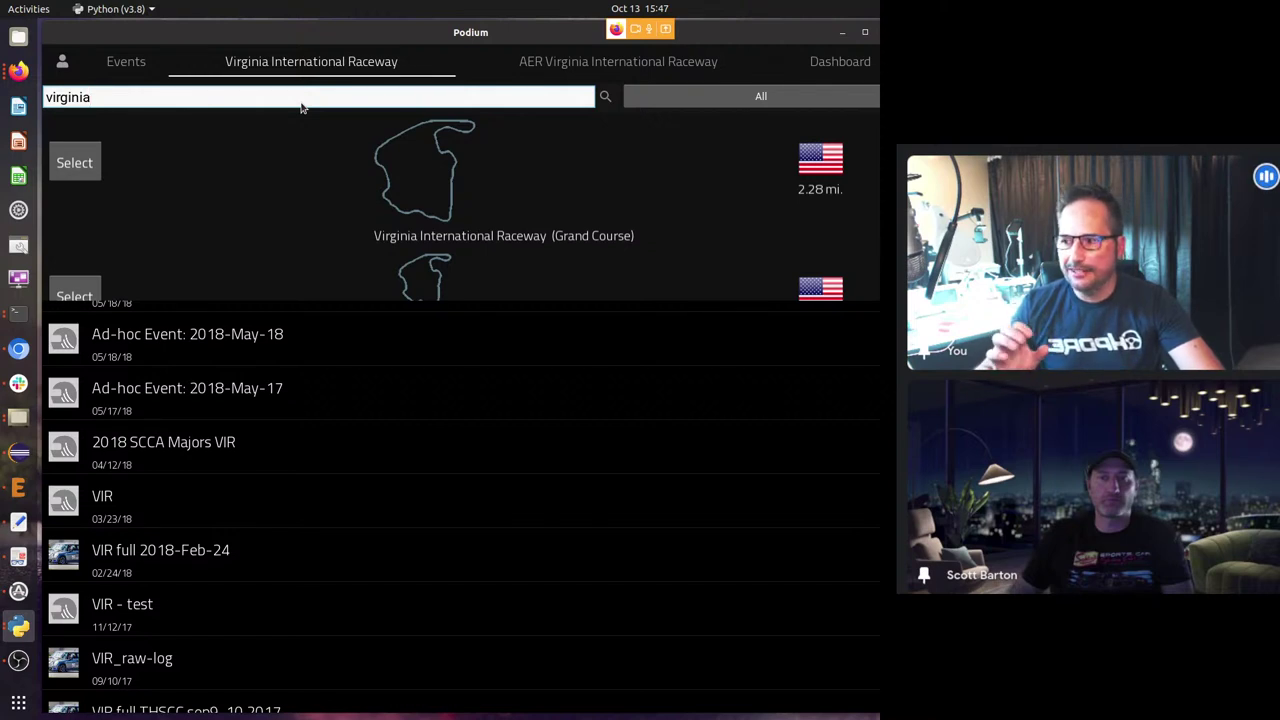
{"action": "double_click", "coordinate": [237, 97]}
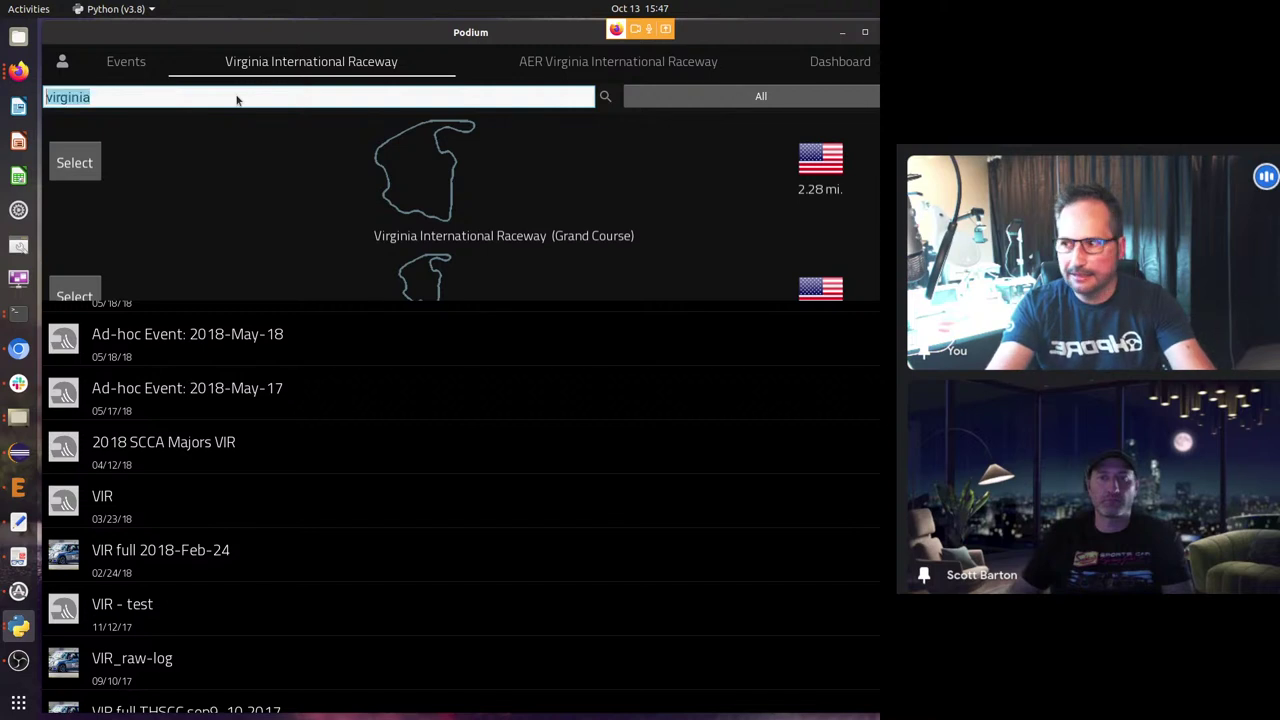
{"action": "type", "text": "watkins"}
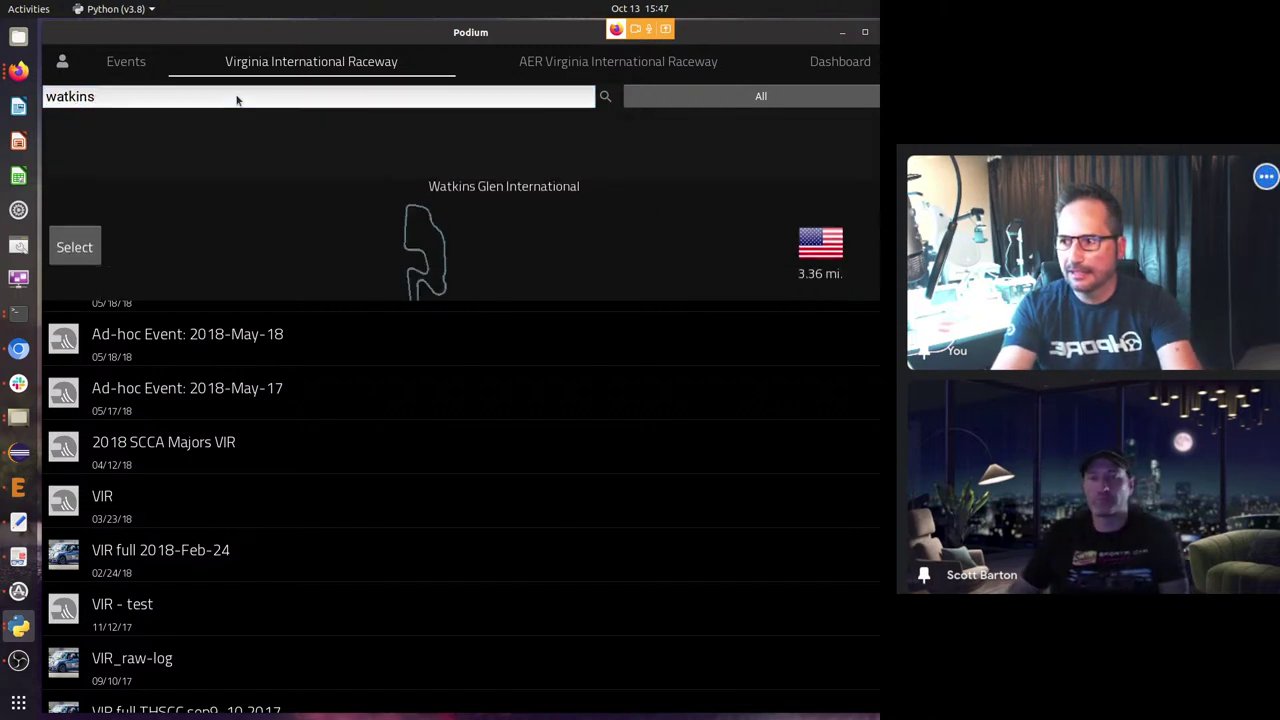
{"action": "left_click", "coordinate": [60, 183]}
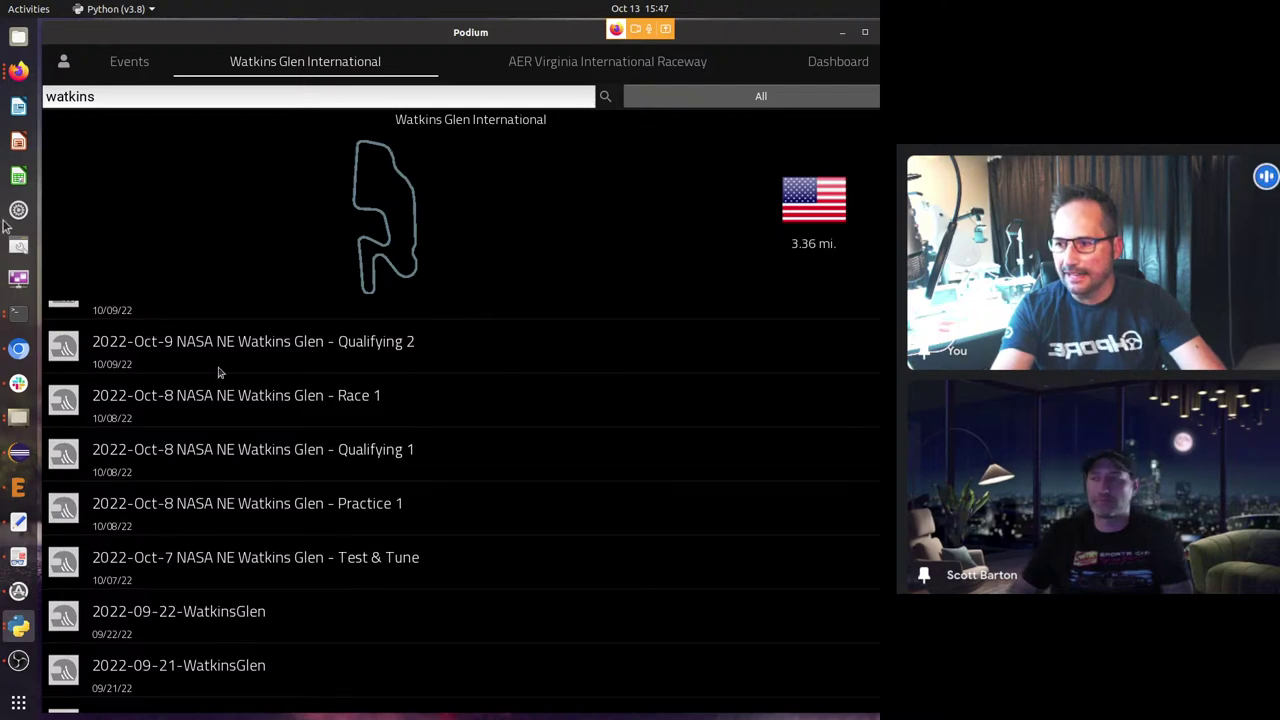
Load SawdustM3 from the 2022-Oct-9 NASA NE Watkins Glen - Qualifying 2 event and collapse the lap list.
{"action": "left_click", "coordinate": [186, 349]}
{"action": "left_click", "coordinate": [138, 362]}
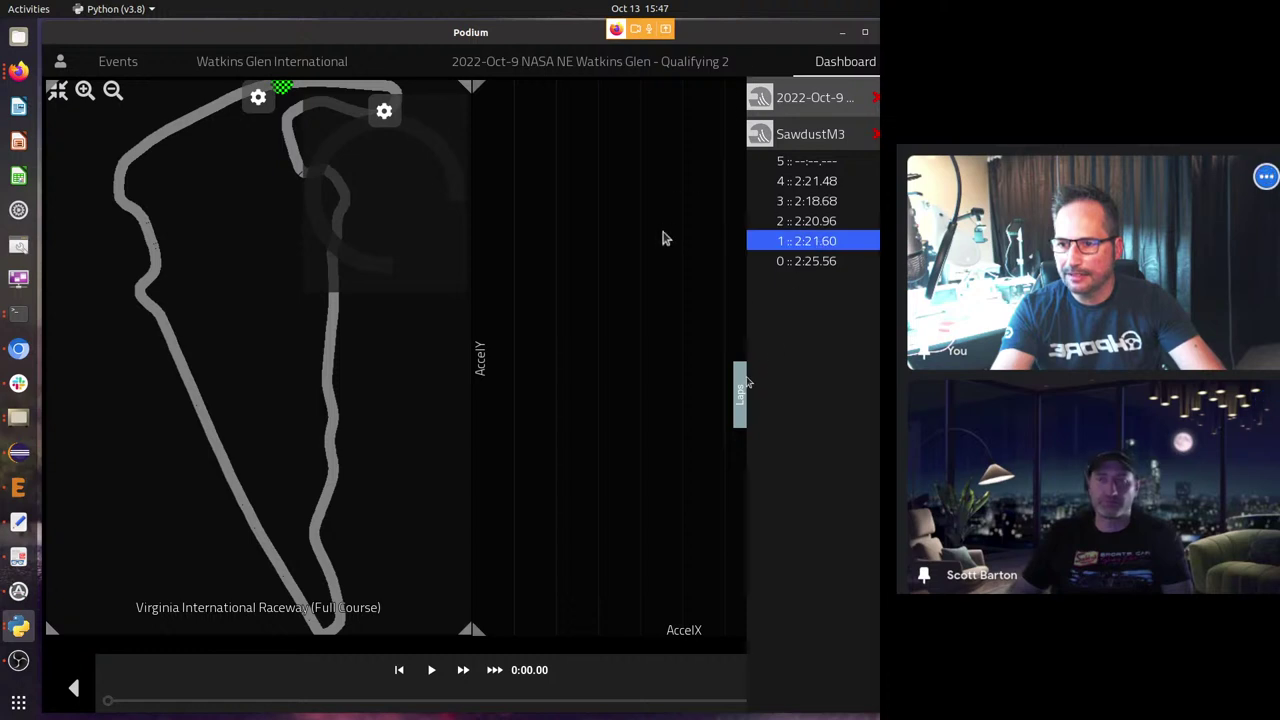
{"action": "left_click", "coordinate": [742, 384]}
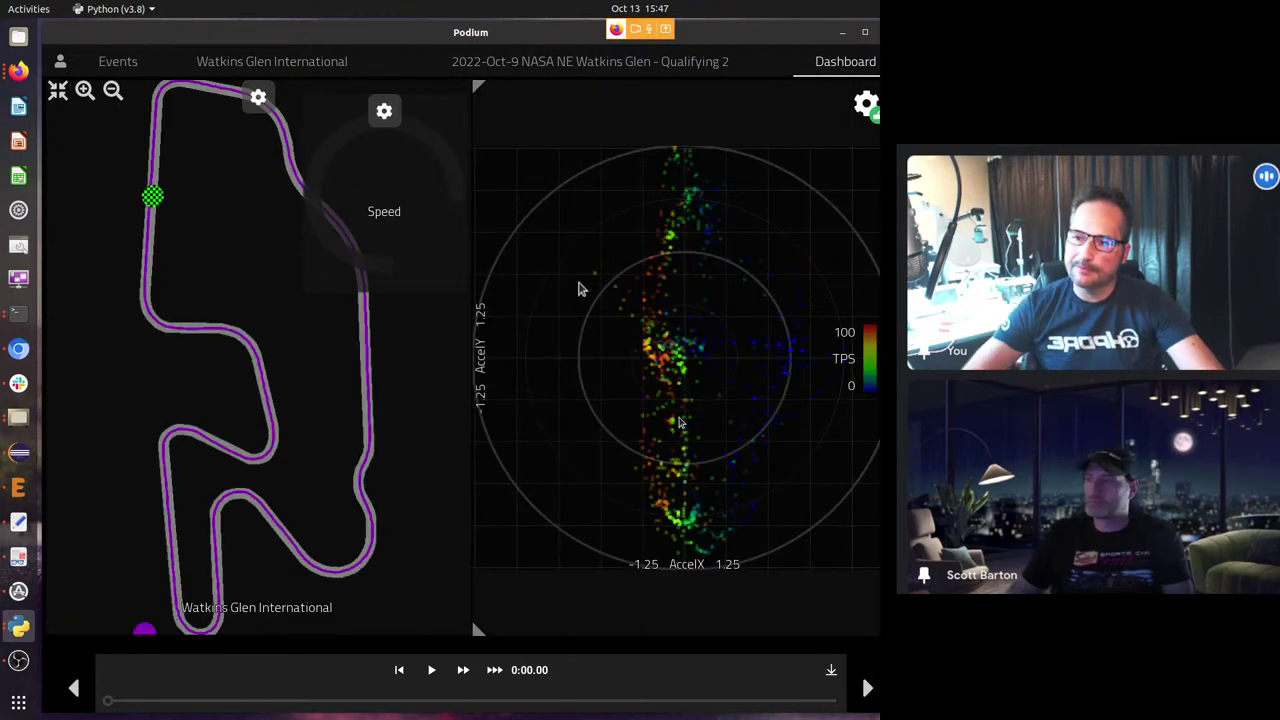
Scrub the lap playback to 0:58.08 and 1:09.28 to examine the TPS-coloured traction circle, and switch to Firefox.
{"action": "left_click", "coordinate": [421, 698]}
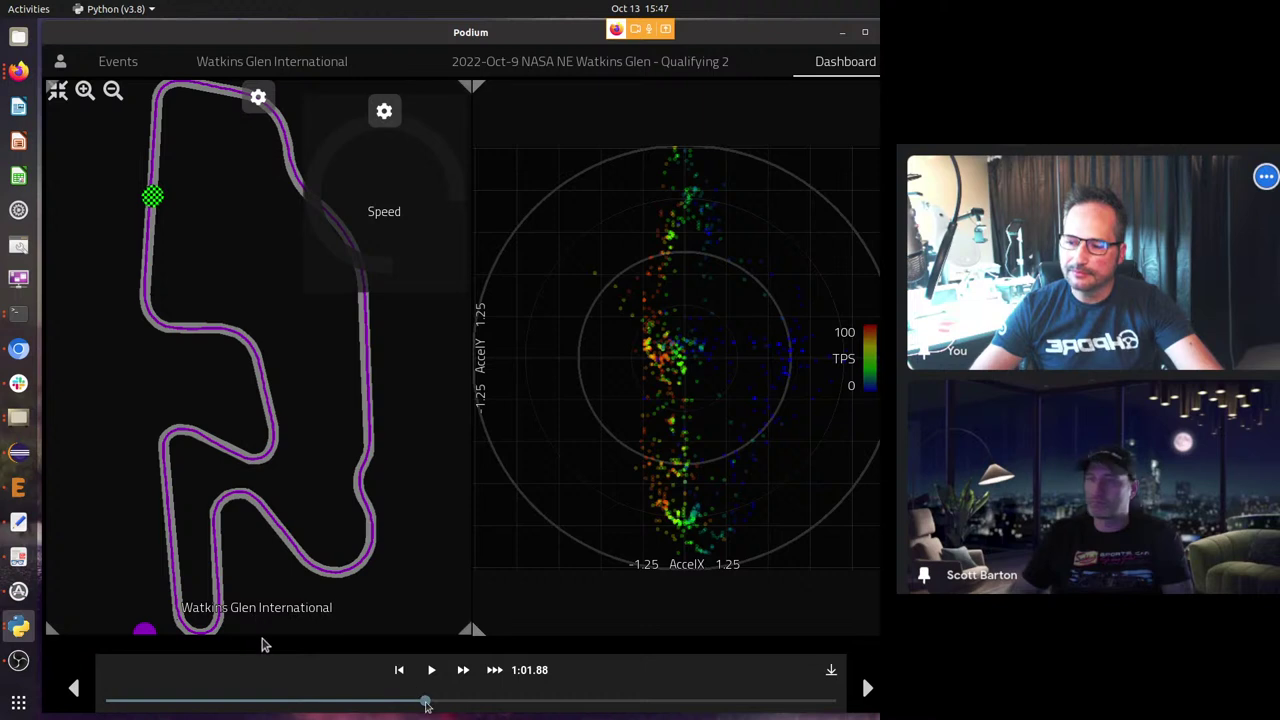
{"action": "mouse_move", "coordinate": [421, 698]}
{"action": "left_mouse_down"}
{"action": "mouse_move", "coordinate": [488, 700]}
{"action": "mouse_move", "coordinate": [405, 700]}
{"action": "left_mouse_up"}
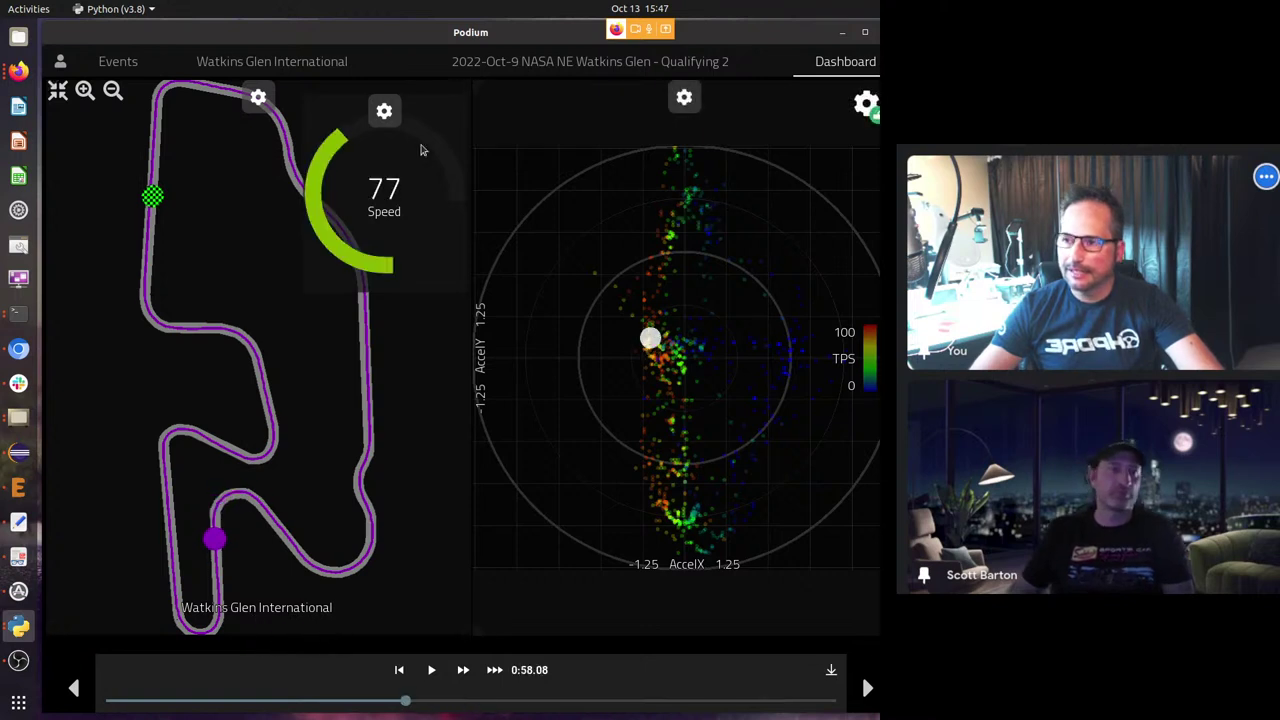
{"action": "left_click", "coordinate": [384, 112]}
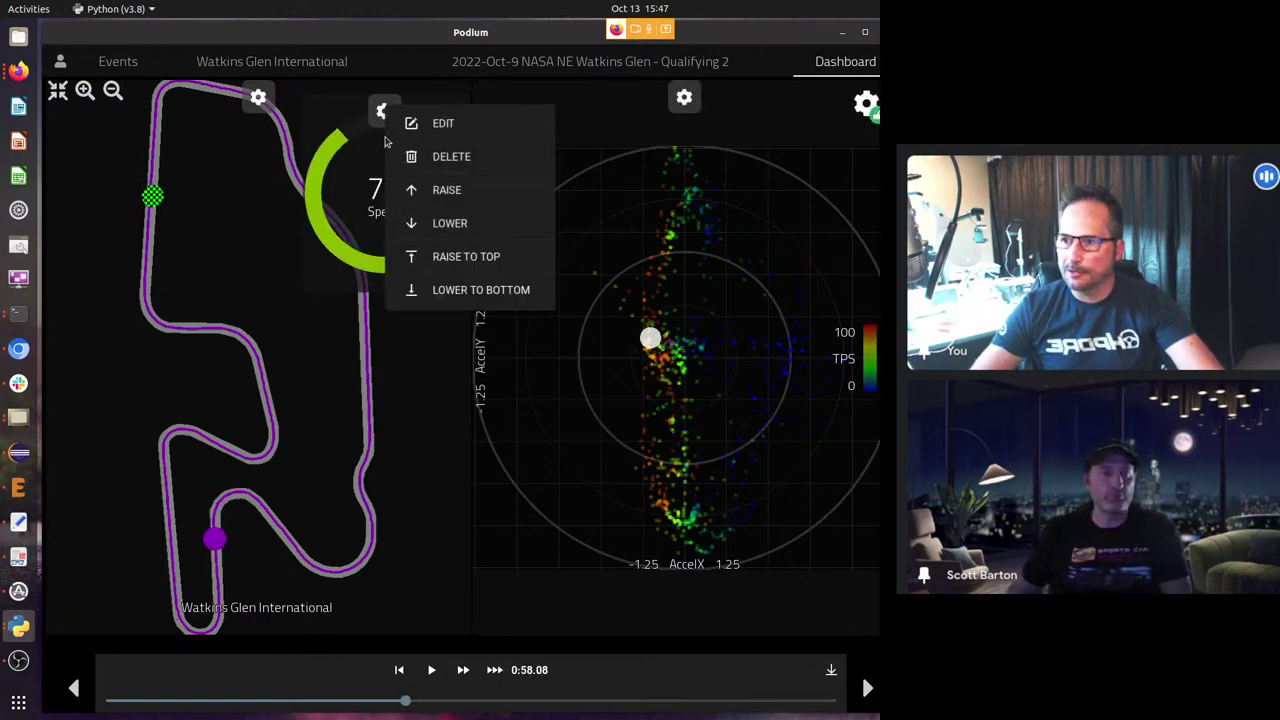
{"action": "left_click_drag", "start_coordinate": [599, 700], "coordinate": [464, 702]}
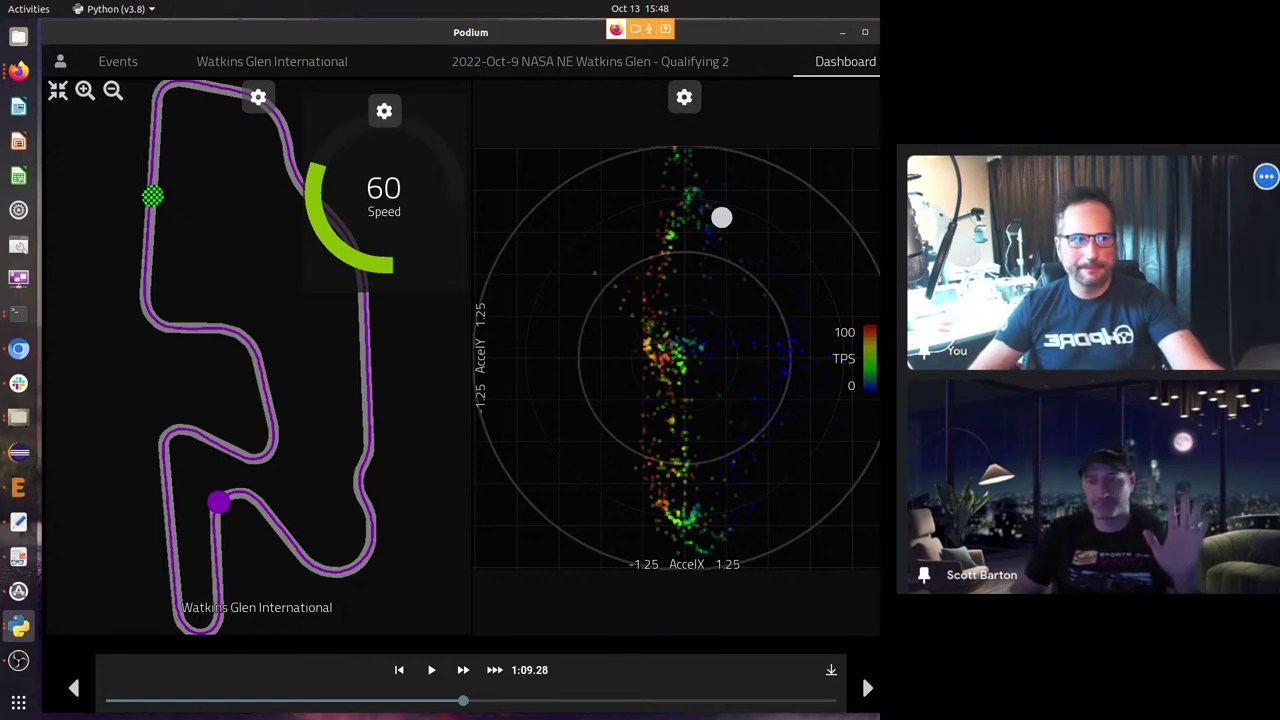
{"action": "key", "text": "alt+Tab"}
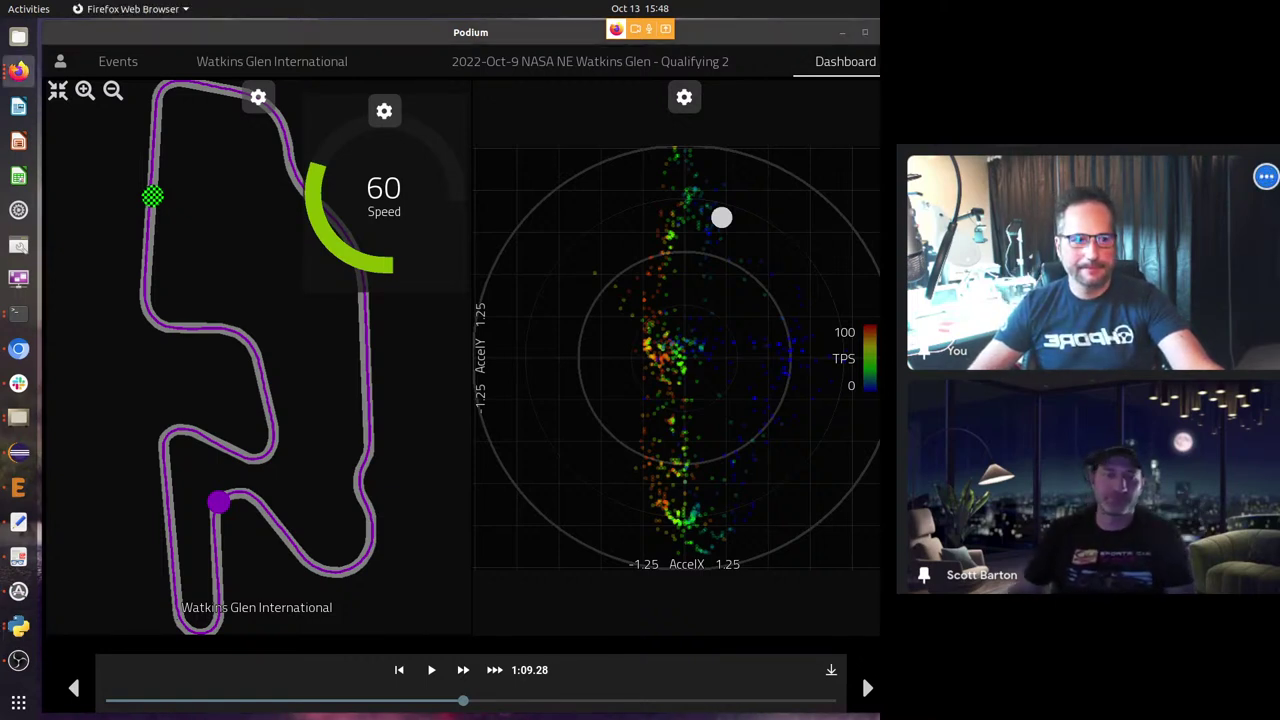